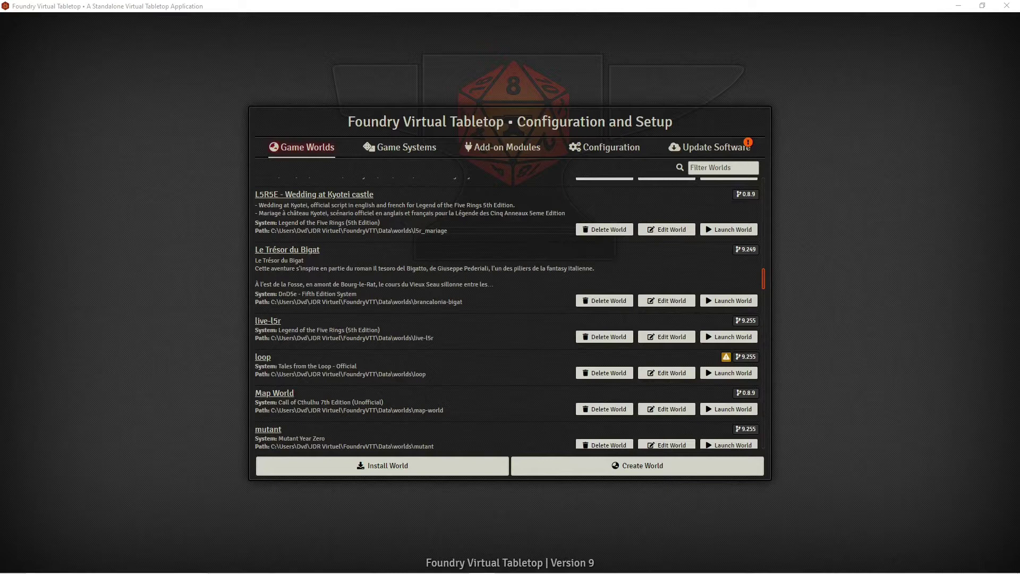
- Filter the installed add-on modules by "hidden" to locate Hidden Soundtracks
left_click(502, 147)
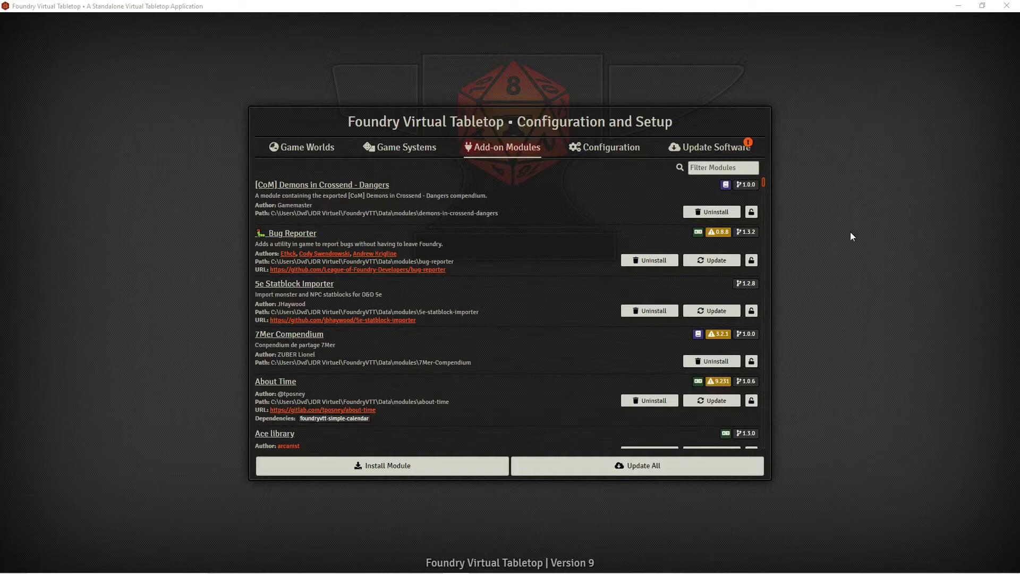
left_click(748, 169)
type("hidden")
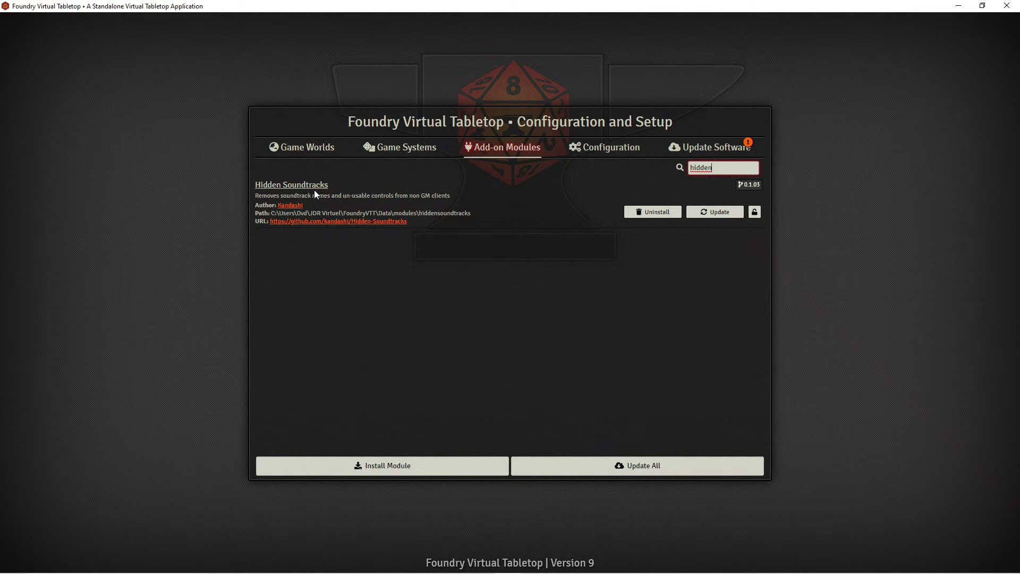
- Find the Cthulhu Encagés world among the game worlds and launch it
left_click(307, 150)
scroll(443, 228, "down", 3)
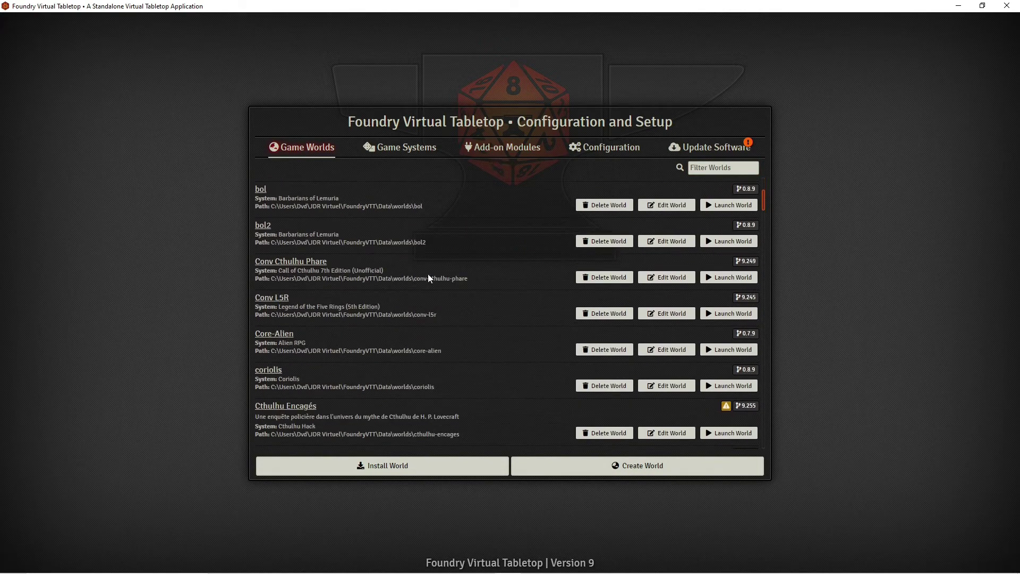
scroll(430, 277, "down", 3)
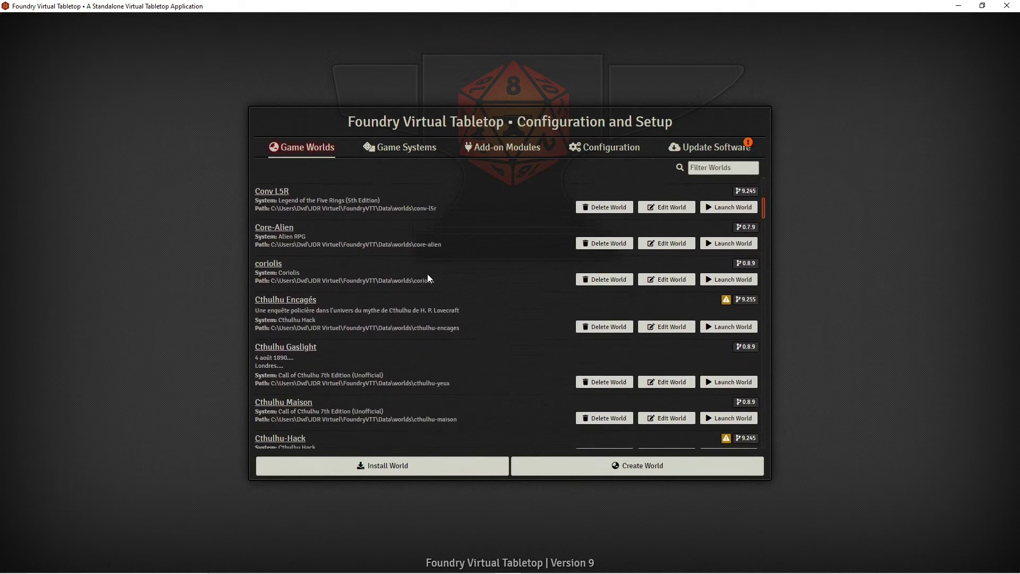
left_click(731, 326)
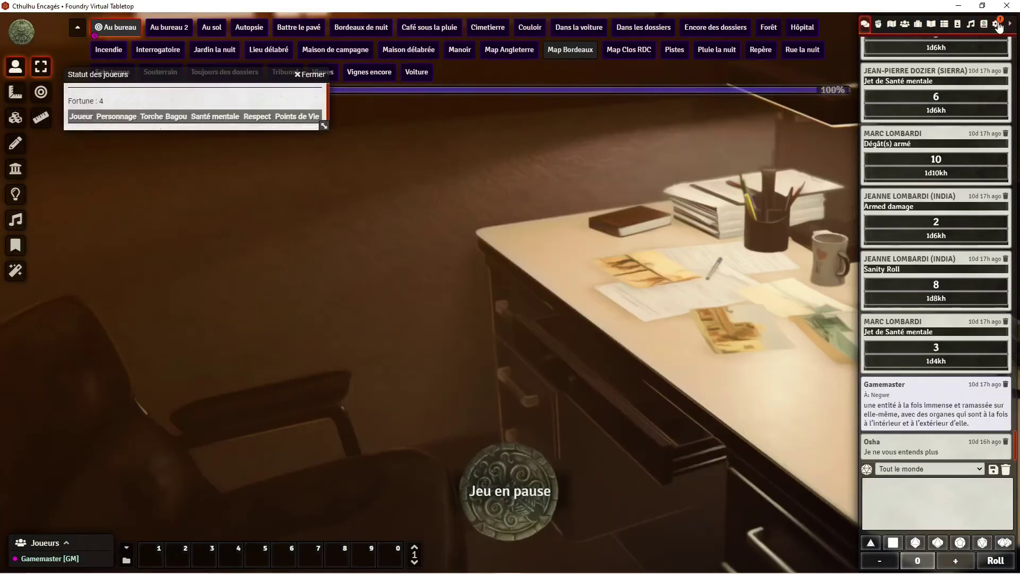
- Check the Hidden Soundtracks entry in the world's module manager, then close the manager
left_click(997, 25)
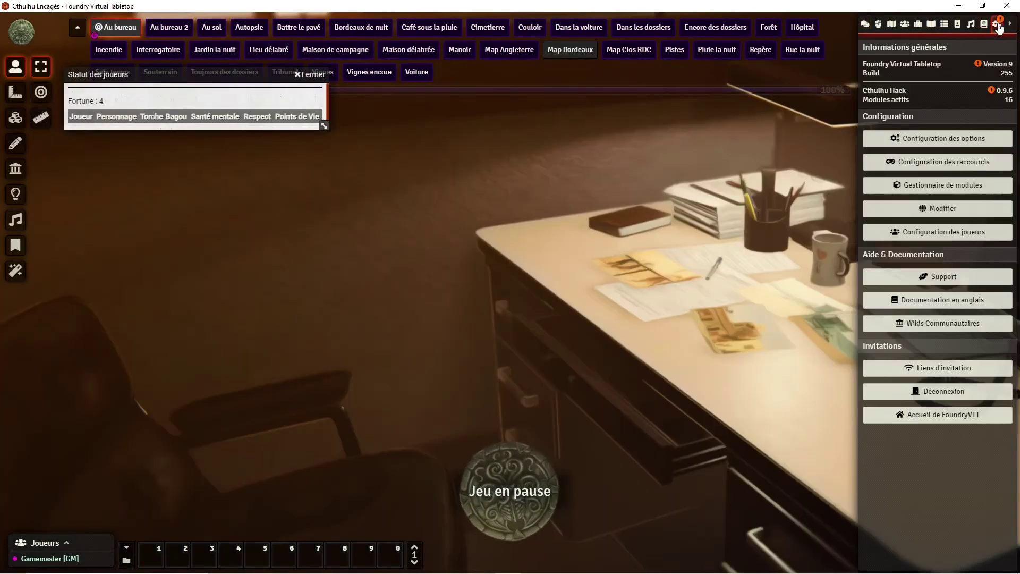
left_click(957, 191)
scroll(470, 307, "down", 10)
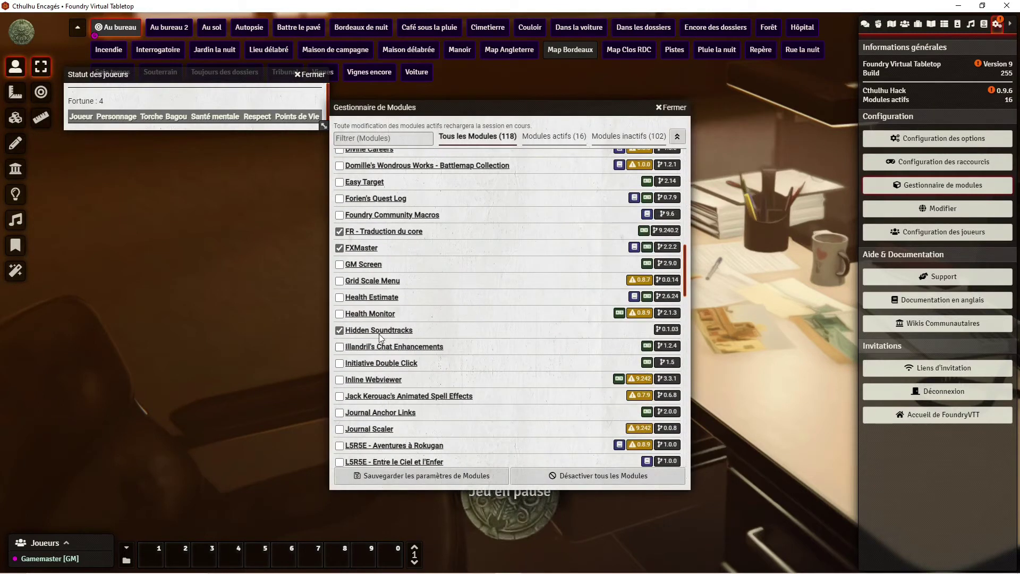
left_click(680, 110)
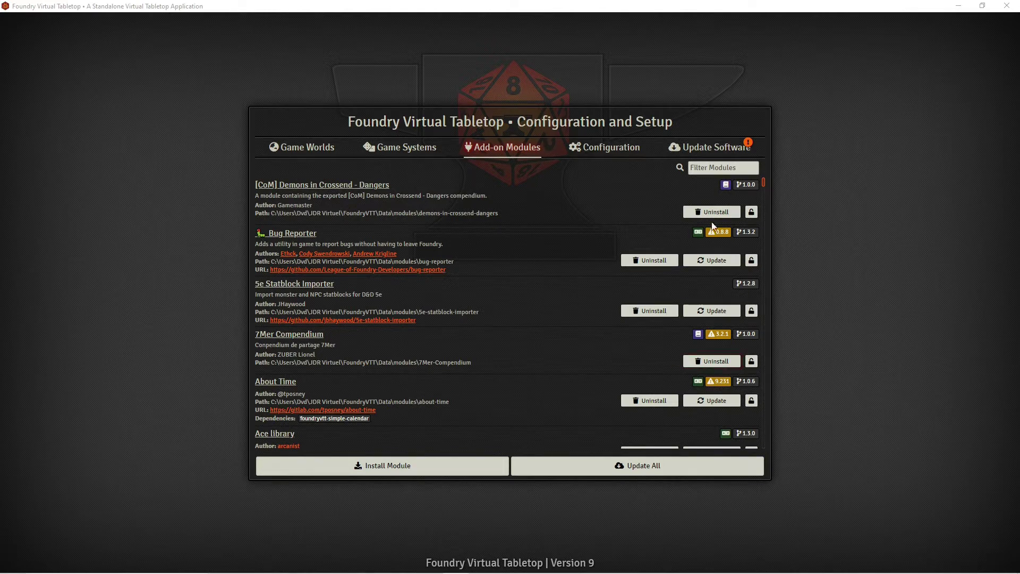
- Filter the installed add-on modules by "auto" to locate Autocomplete Whisper
left_click(717, 168)
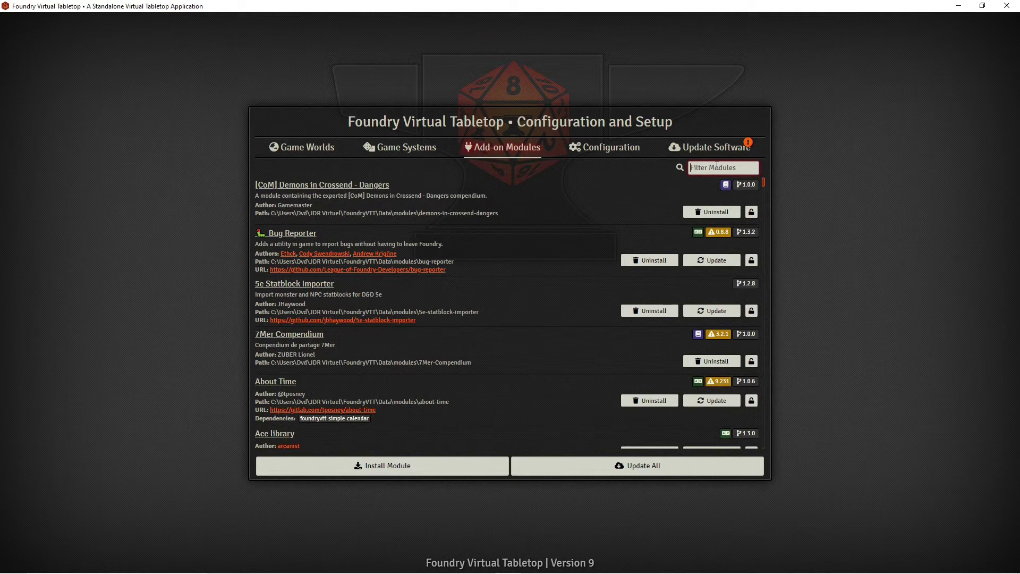
type("auto")
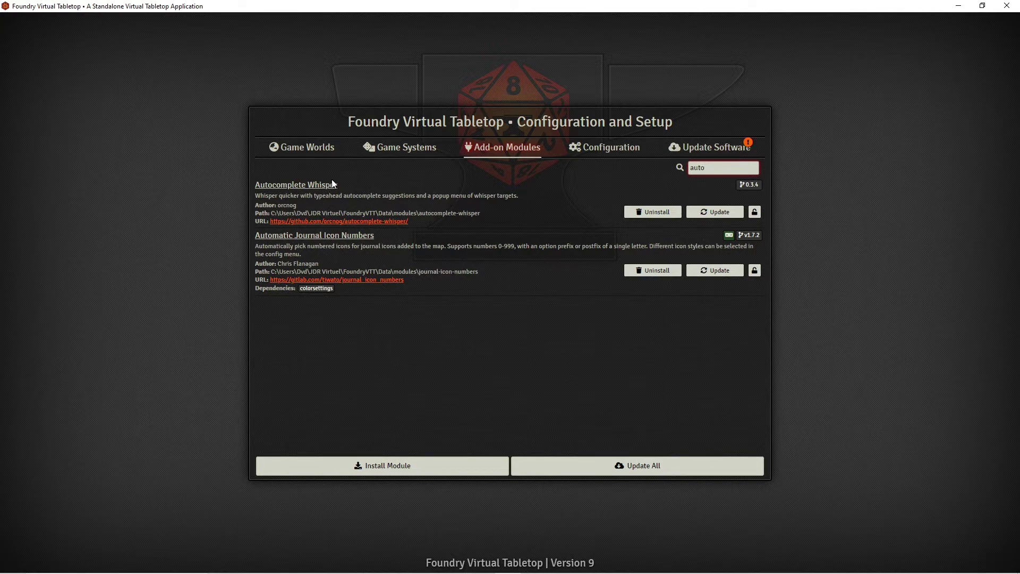
- Return to the game worlds and launch the Cthulhu Encagés world
left_click(314, 153)
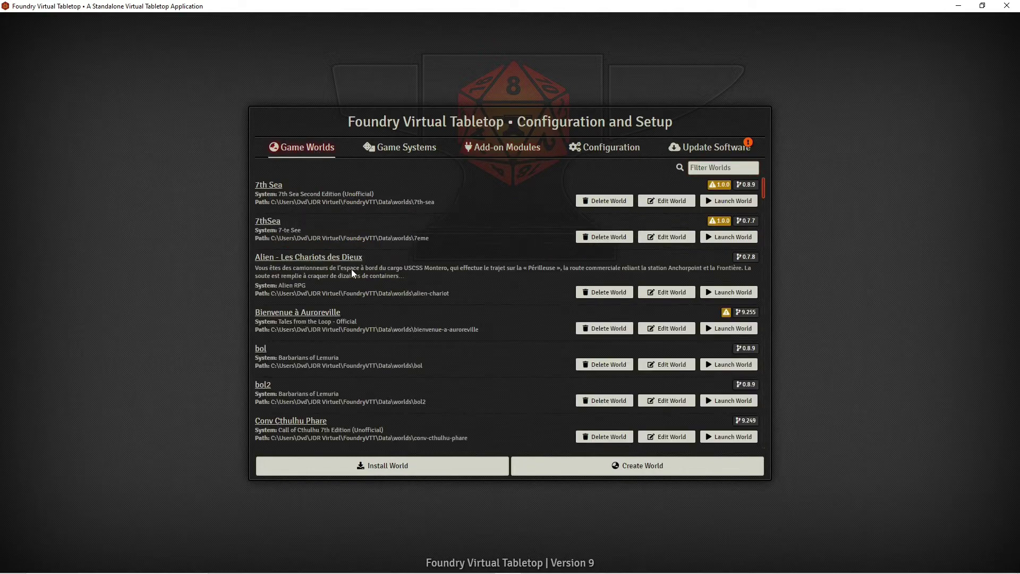
scroll(351, 269, "down", 5)
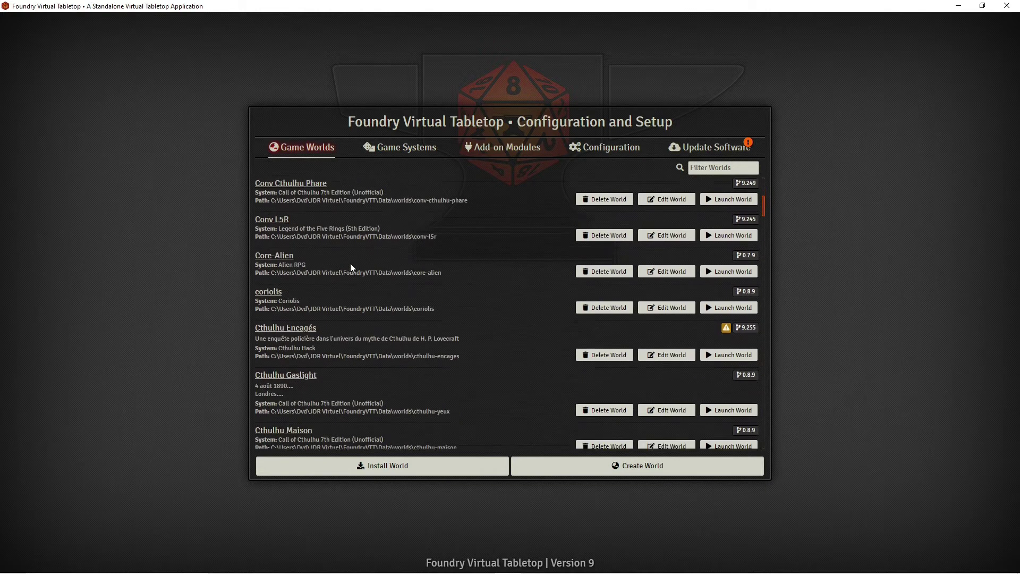
scroll(351, 266, "down", 5)
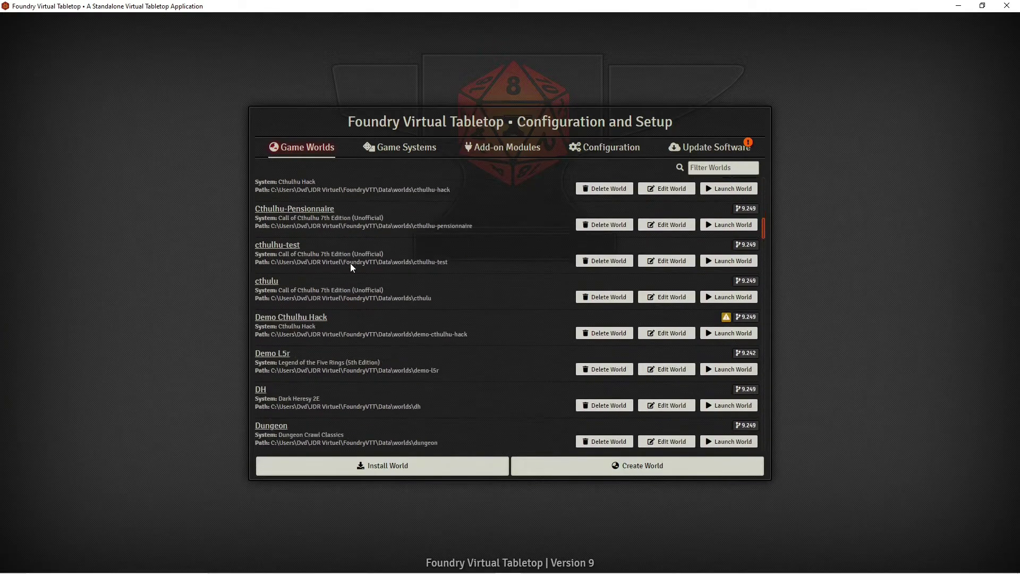
scroll(350, 268, "down", 1)
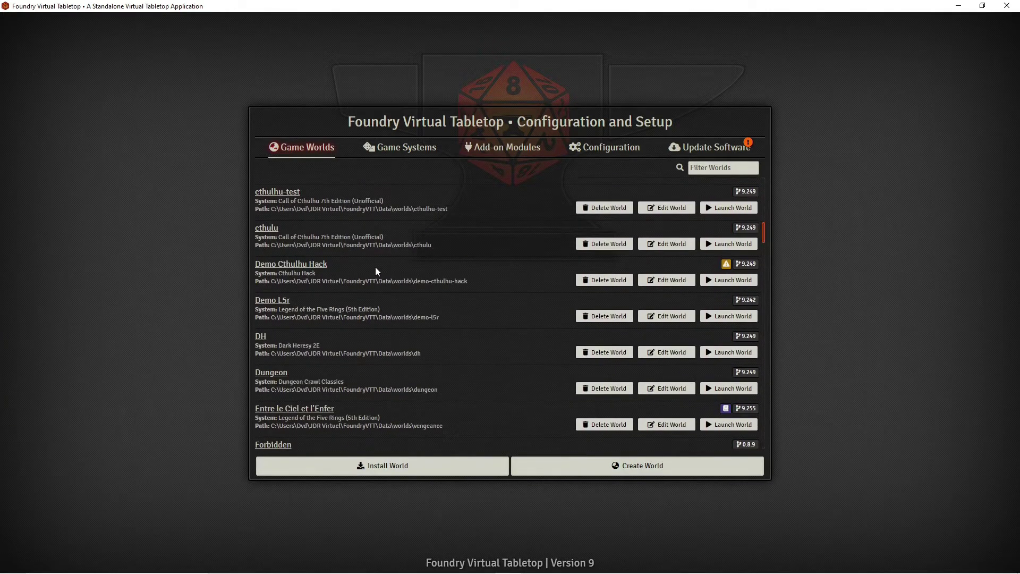
scroll(375, 267, "up", 5)
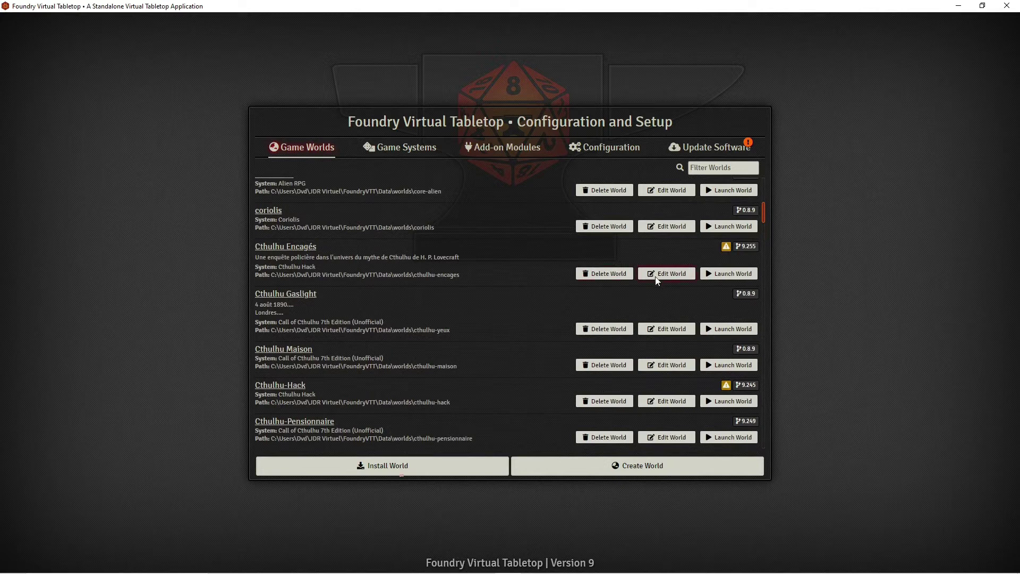
left_click(730, 273)
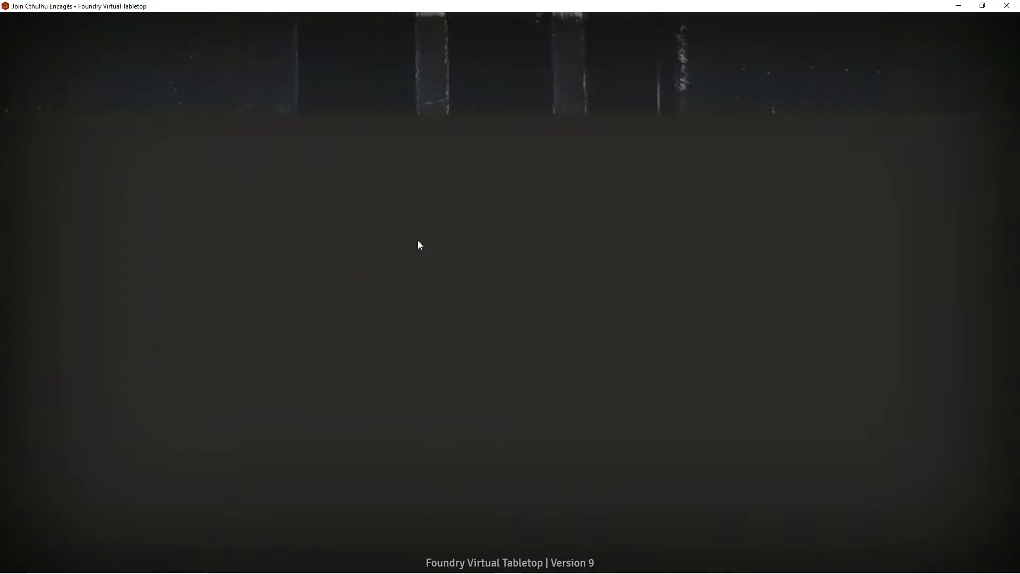
- Join the Cthulhu Encagés session as Gamemaster by entering the user password
left_click(435, 206)
left_click(426, 228)
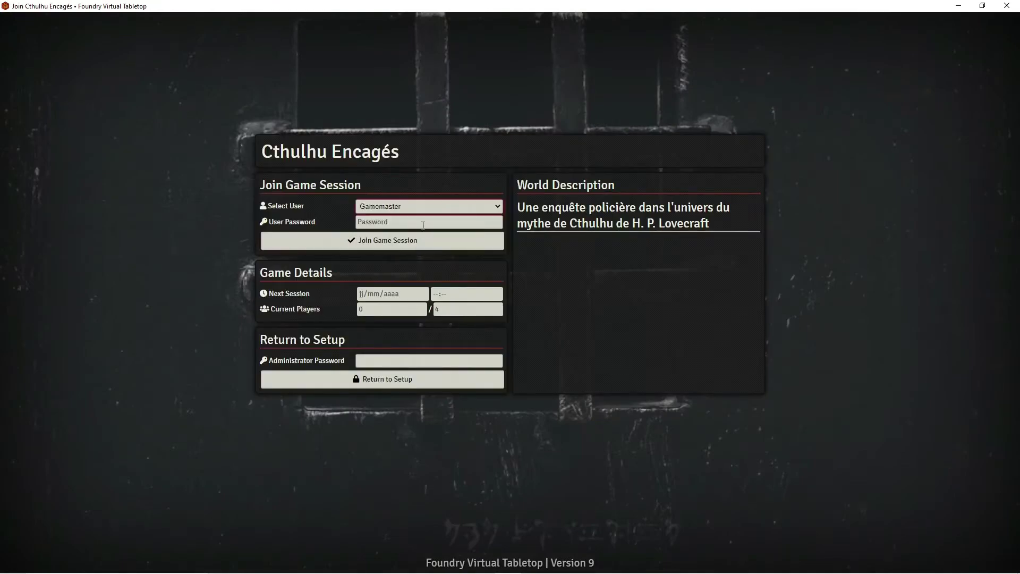
key("Tab")
type("****")
key("Return")
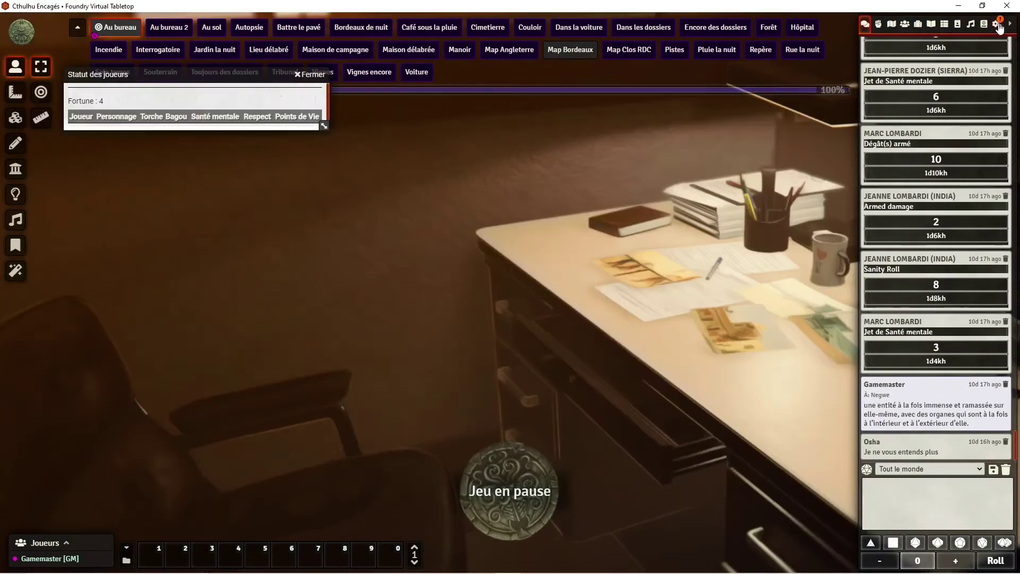
- Check the Autocomplete Whisper entry in the world's module manager, then close the manager
left_click(999, 25)
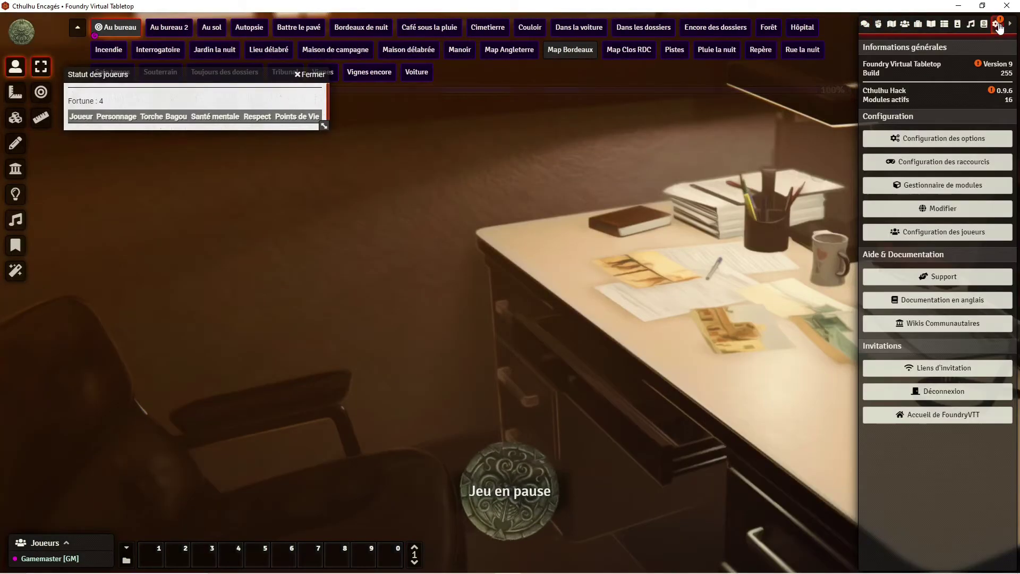
left_click(937, 182)
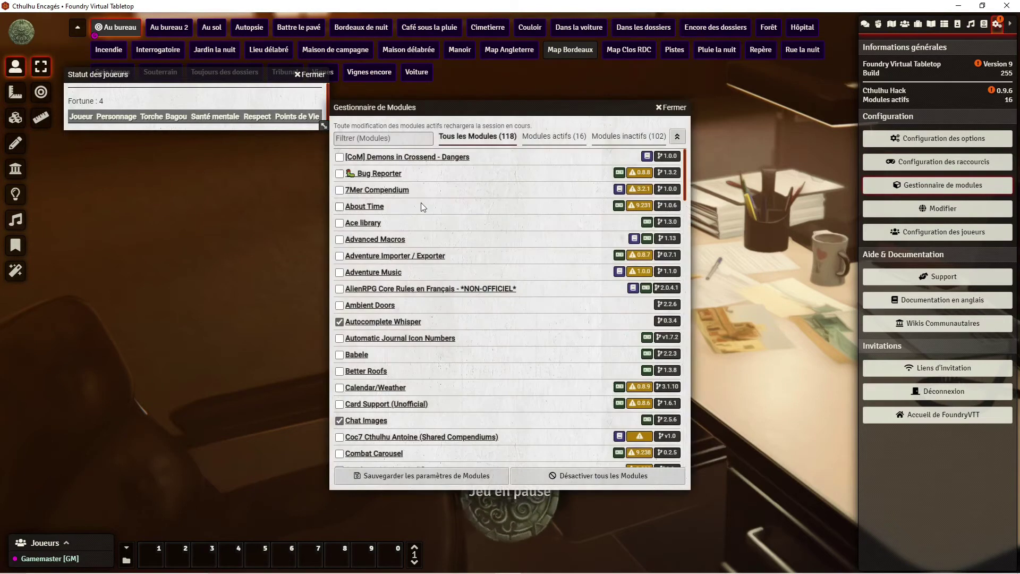
left_click(676, 108)
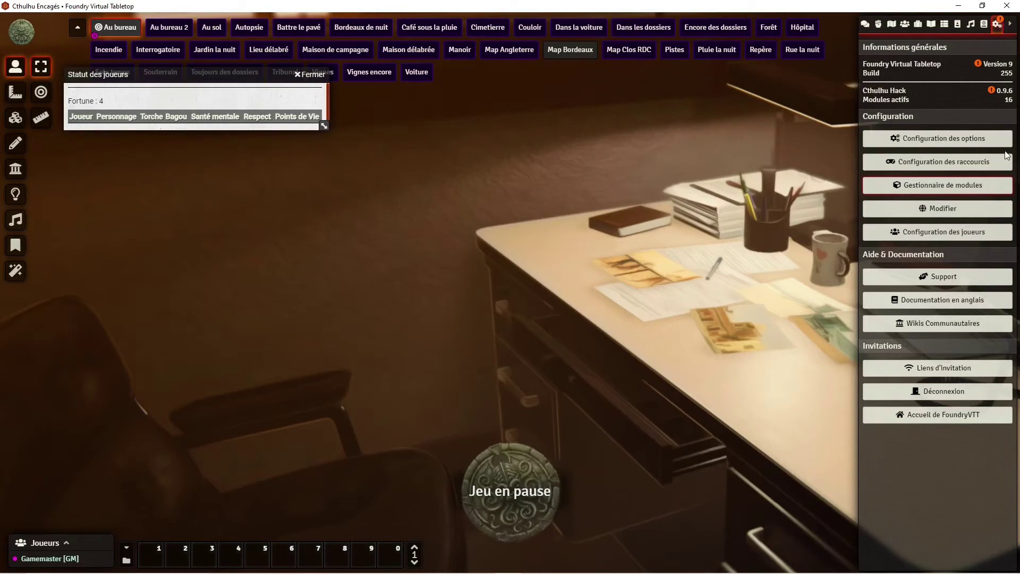
- View the Autocomplete Whisper option in the world's module settings, then close the settings without changes
left_click(964, 139)
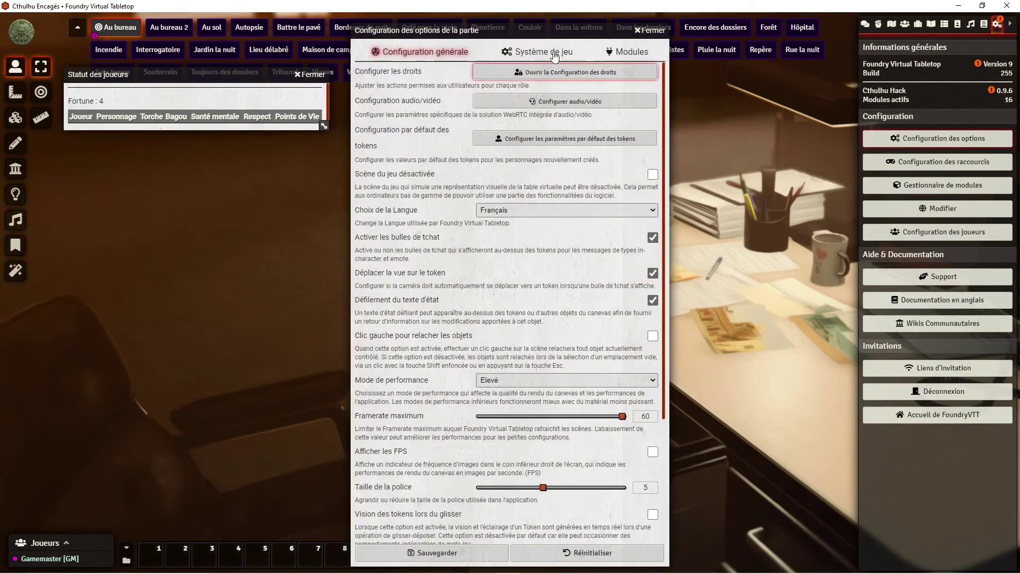
left_click(630, 52)
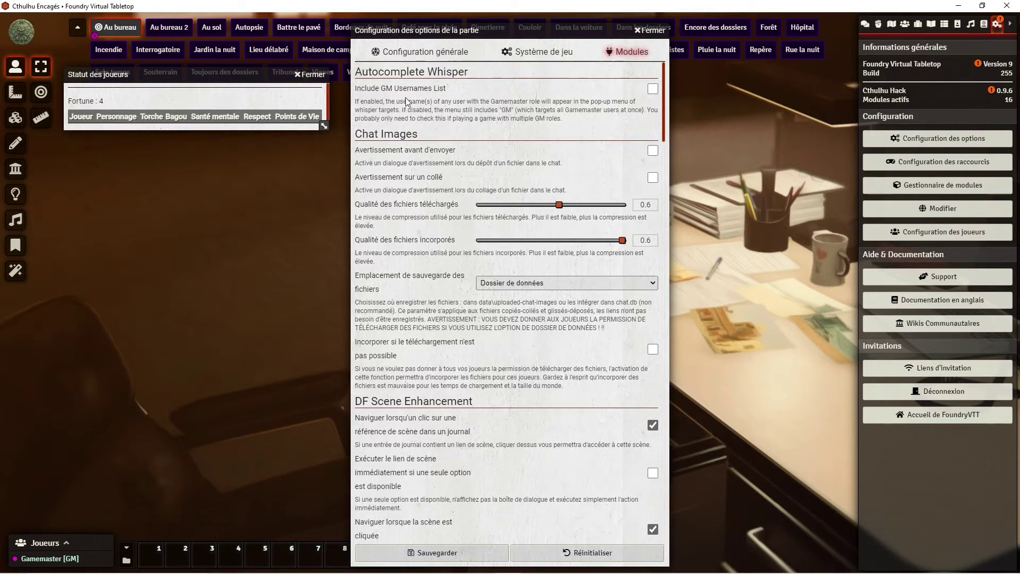
left_click(658, 30)
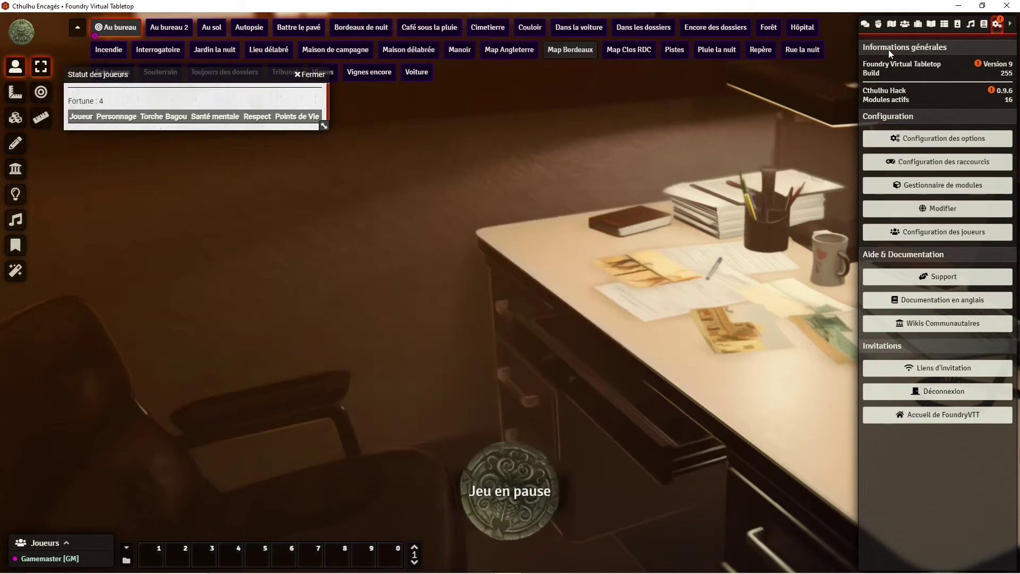
- Whisper "tu te sens pas très bien" in the chat to the first player suggested by the /w command
left_click(866, 24)
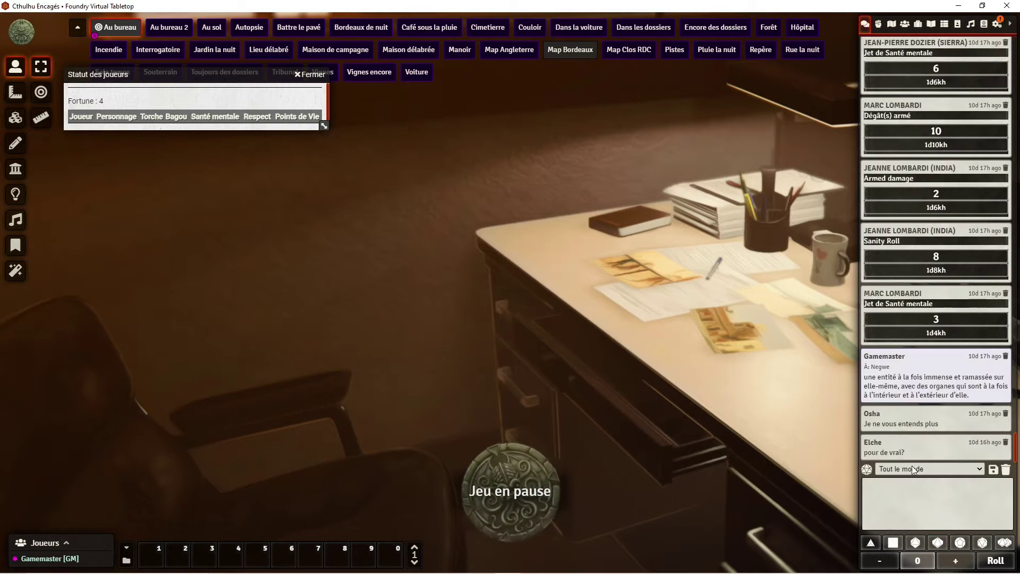
left_click(887, 503)
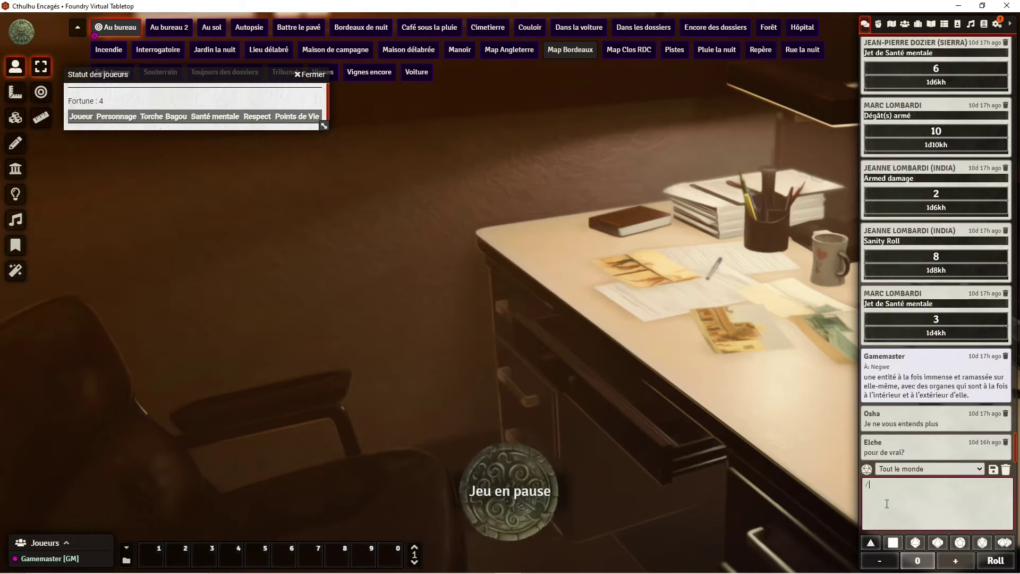
type("/w")
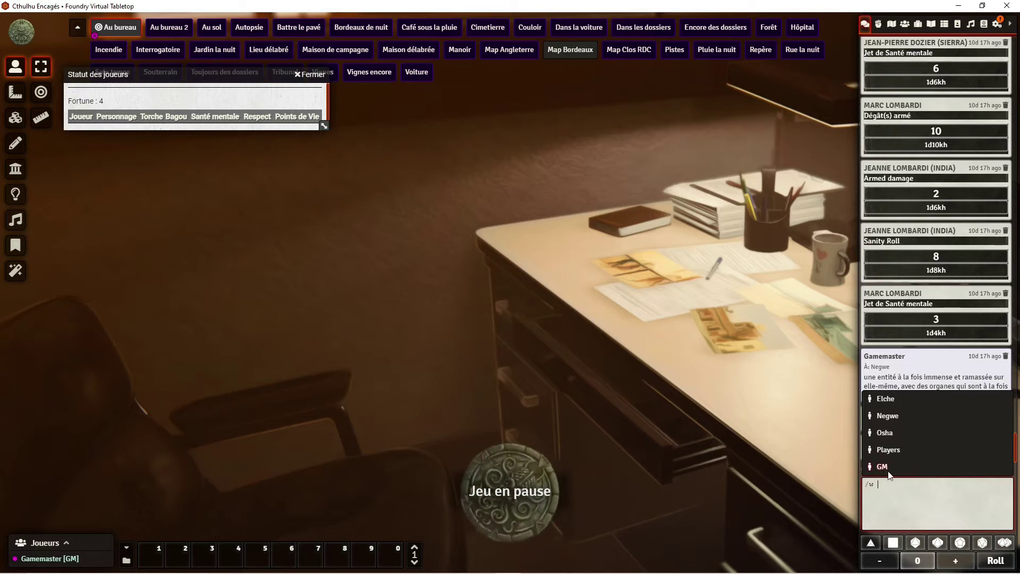
left_click(885, 402)
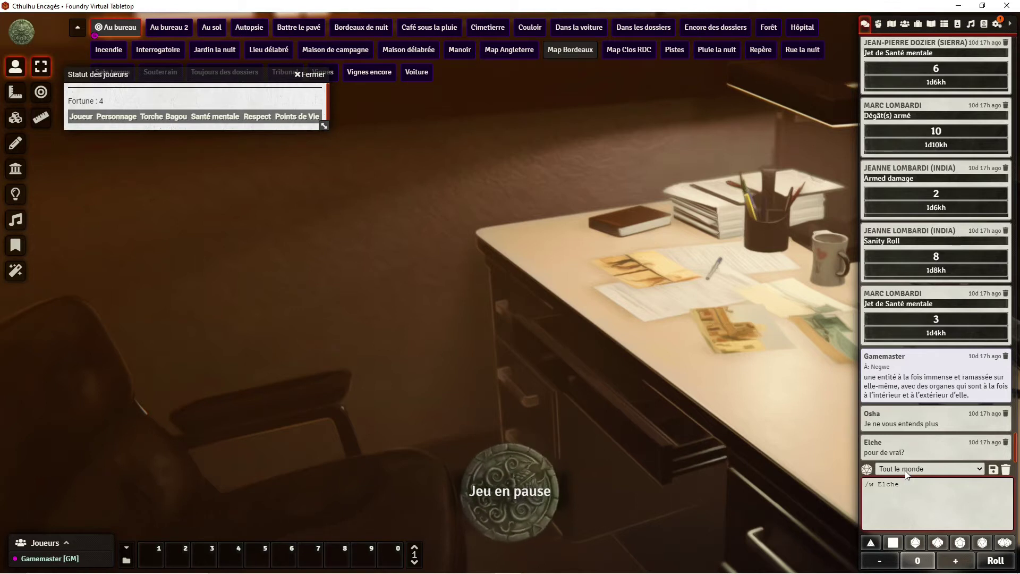
type("tu te ser")
type("s pas très bien")
key("Return")
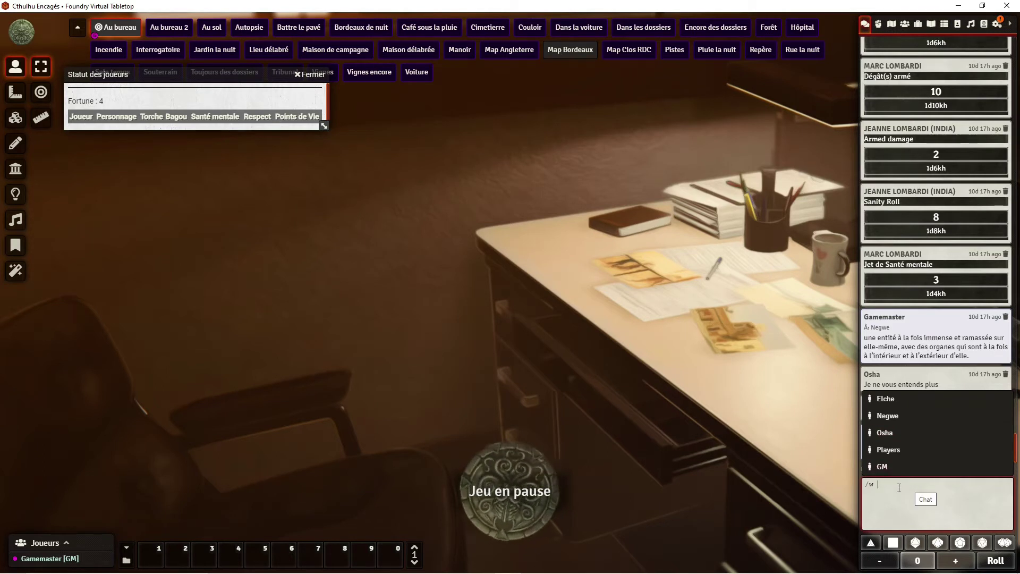
key("BackSpace")
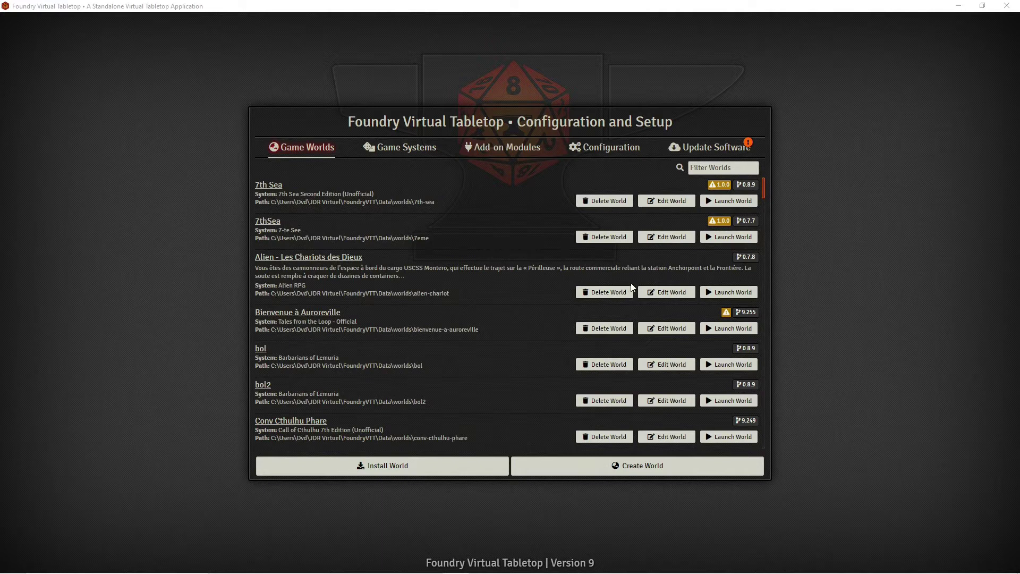
- Filter the installed add-on modules by "scene" to locate DF Scene Enhancement
left_click(523, 151)
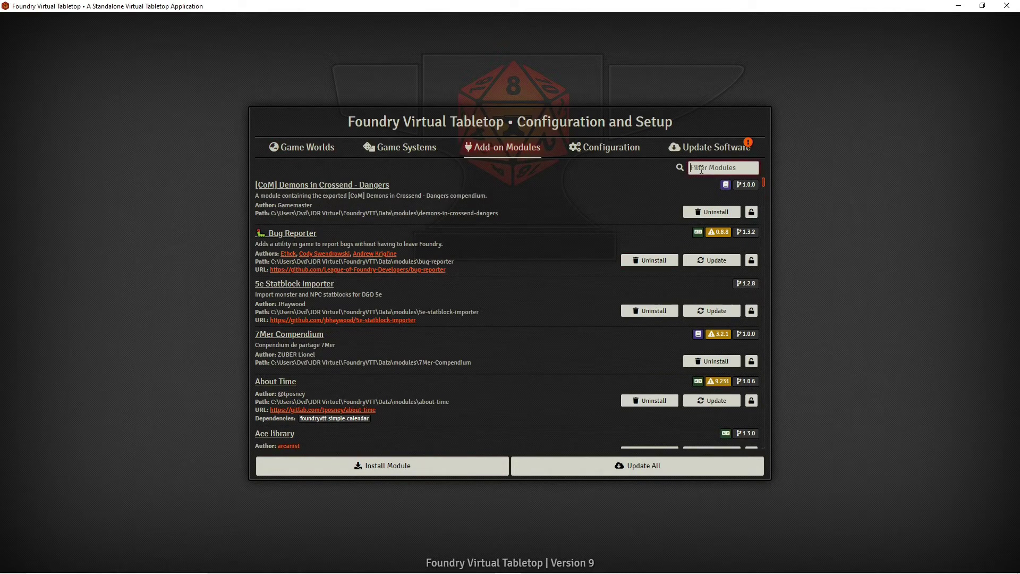
type("scene")
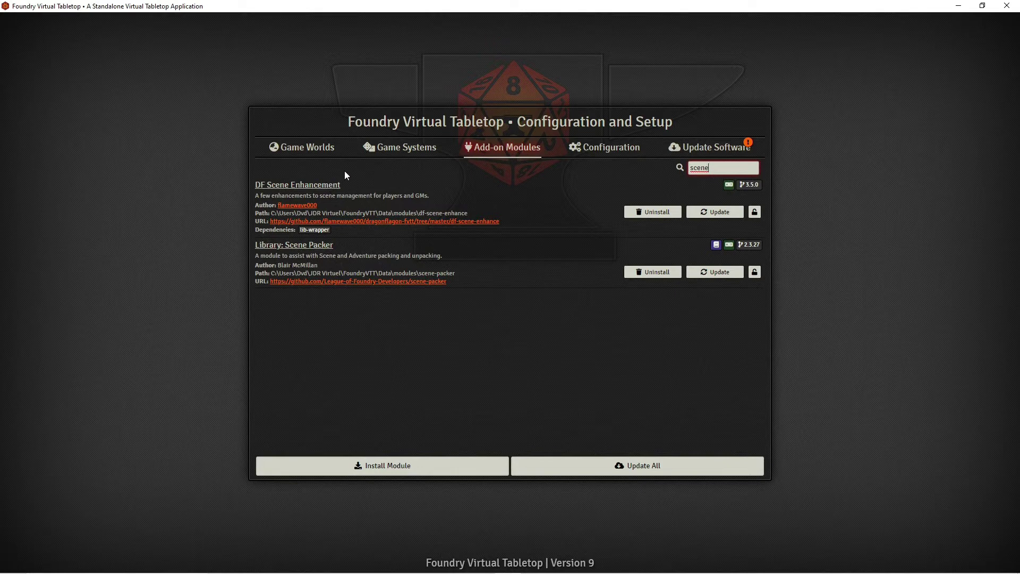
- Return to the game worlds and launch the Cthulhu-Pensionnaire world
left_click(314, 151)
scroll(373, 223, "down", 4)
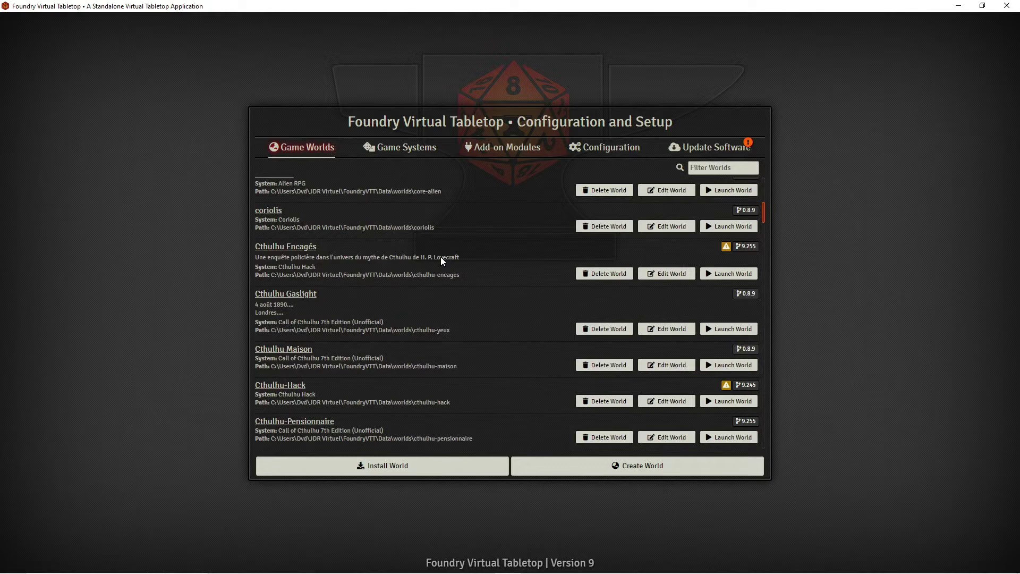
scroll(441, 256, "down", 1)
left_click(721, 385)
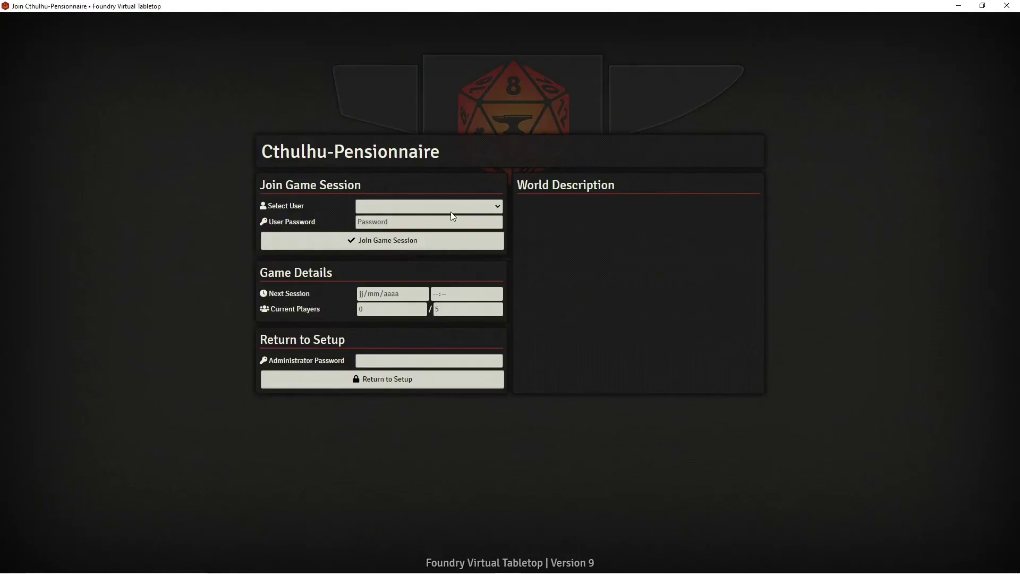
- Join the Cthulhu-Pensionnaire session as Gamemaster by entering the user password
left_click(450, 212)
left_click(437, 224)
left_click(417, 222)
type("••••••")
key("Return")
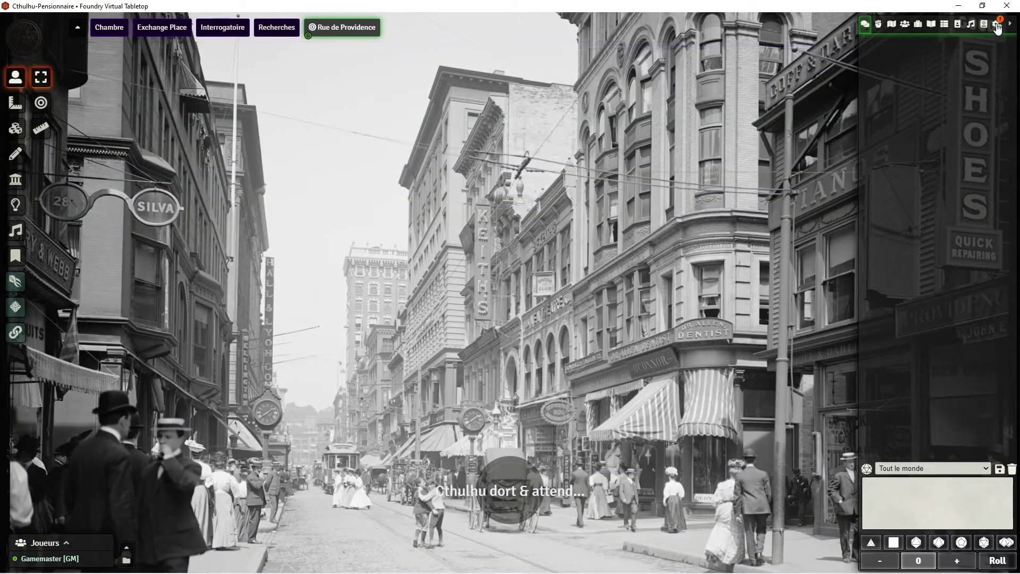
- Look through the world's module manager for DF Scene Enhancement and close the manager without changing any module
left_click(998, 25)
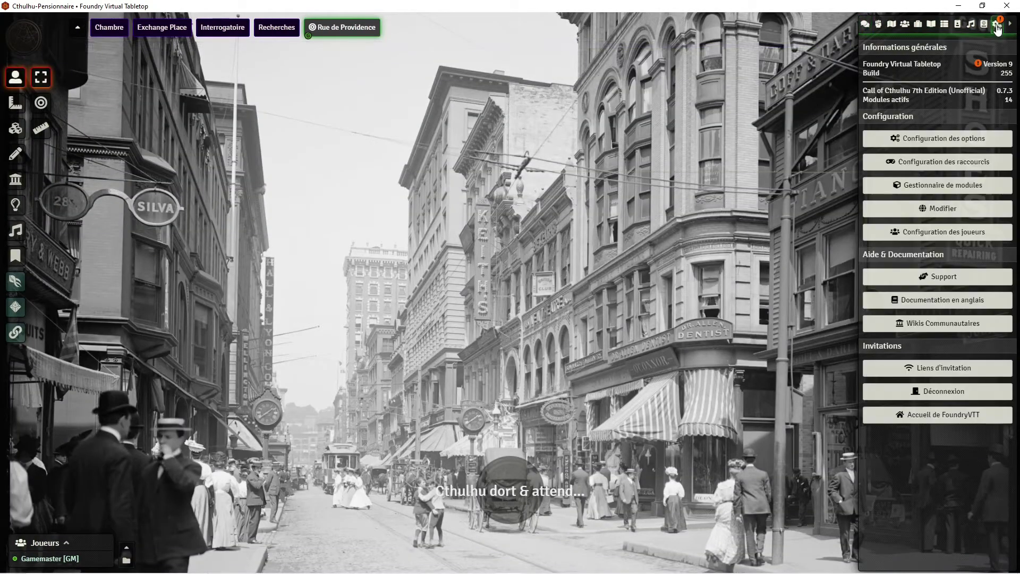
left_click(946, 186)
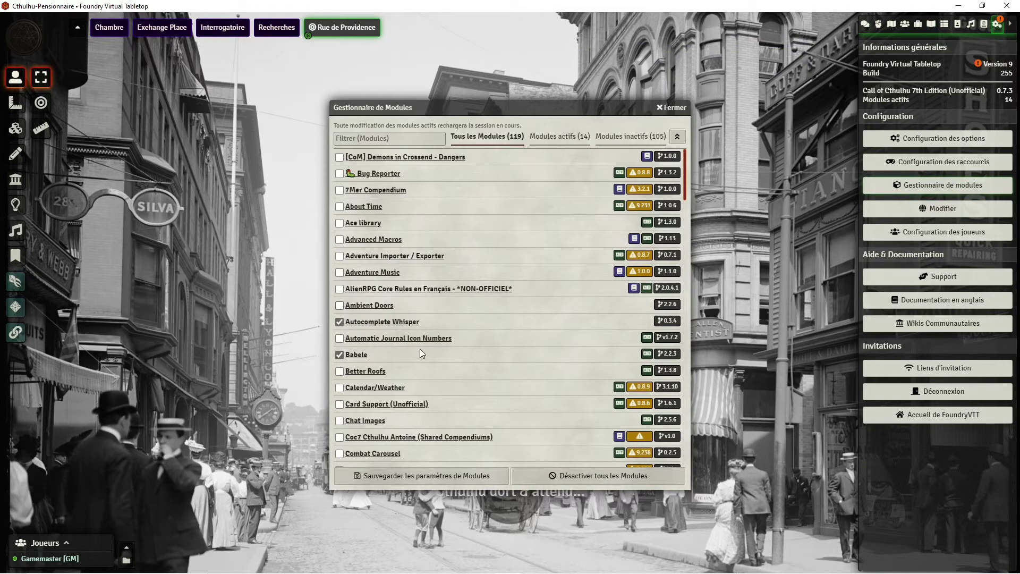
scroll(415, 337, "down", 7)
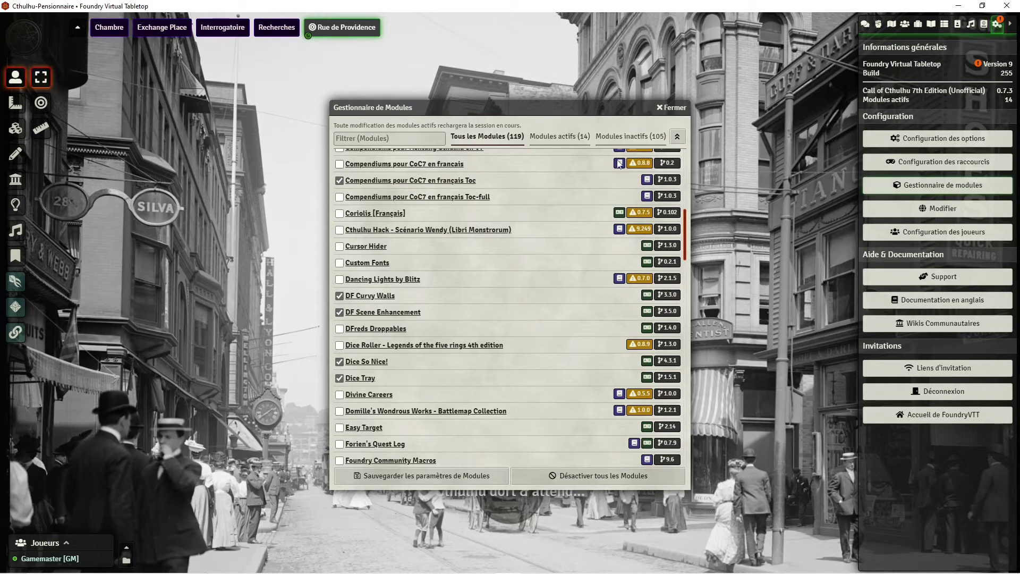
left_click(674, 107)
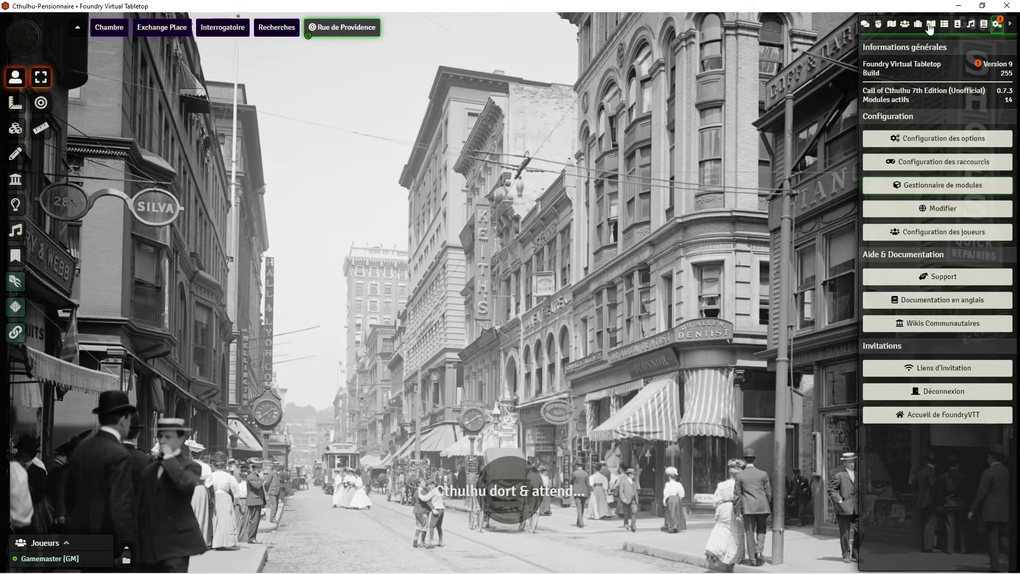
- Open the Aventure journal entry "3 Départ : Une scène macabre" and navigate to the Chambre scene through its link
left_click(929, 25)
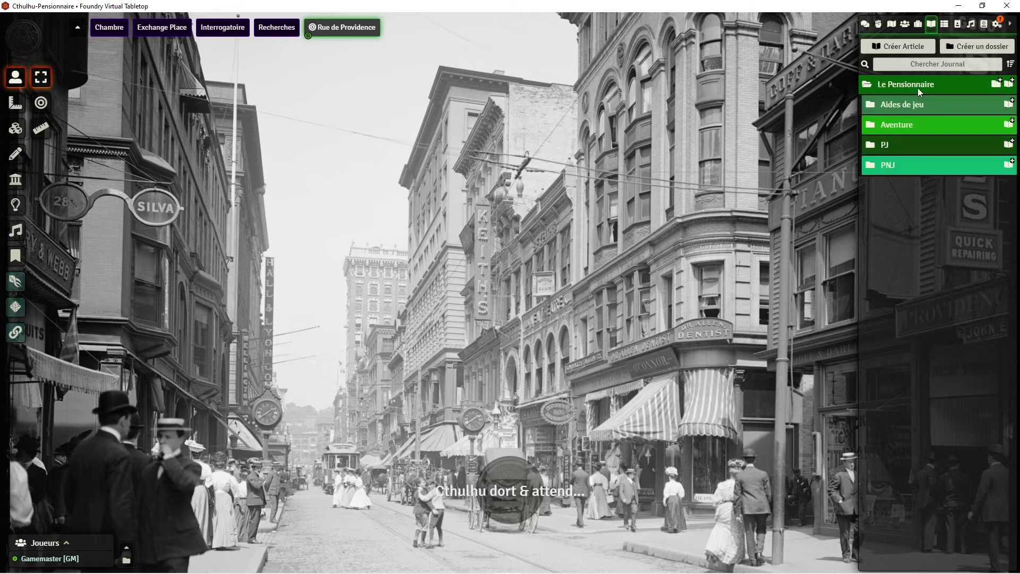
left_click(904, 125)
left_click(922, 197)
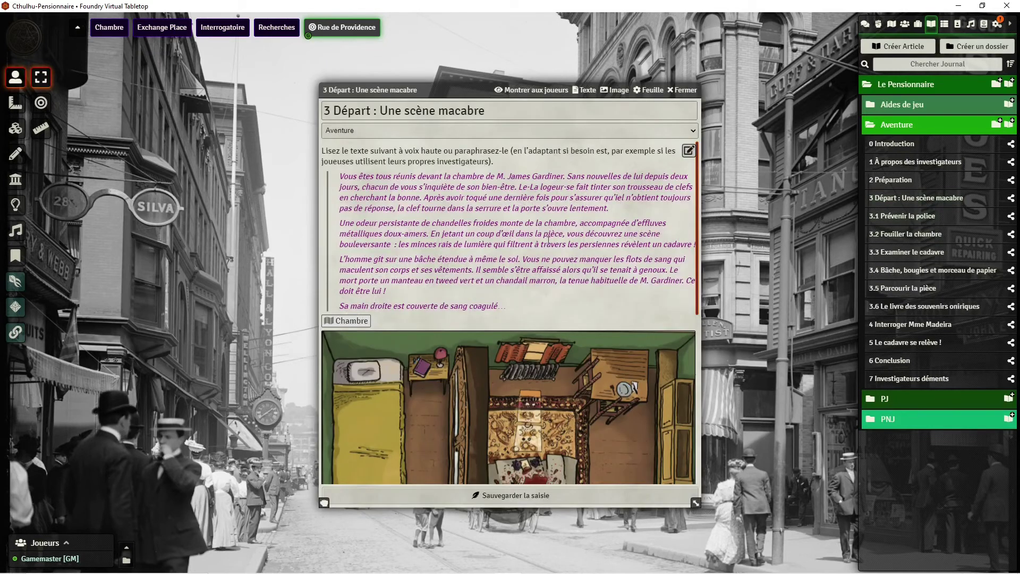
scroll(485, 196, "down", 1)
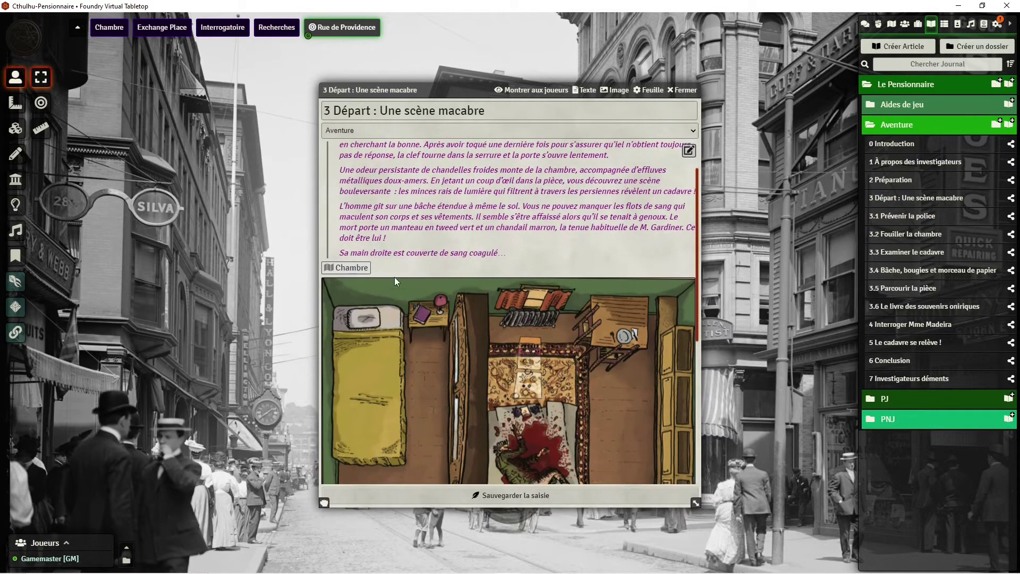
scroll(470, 317, "down", 1)
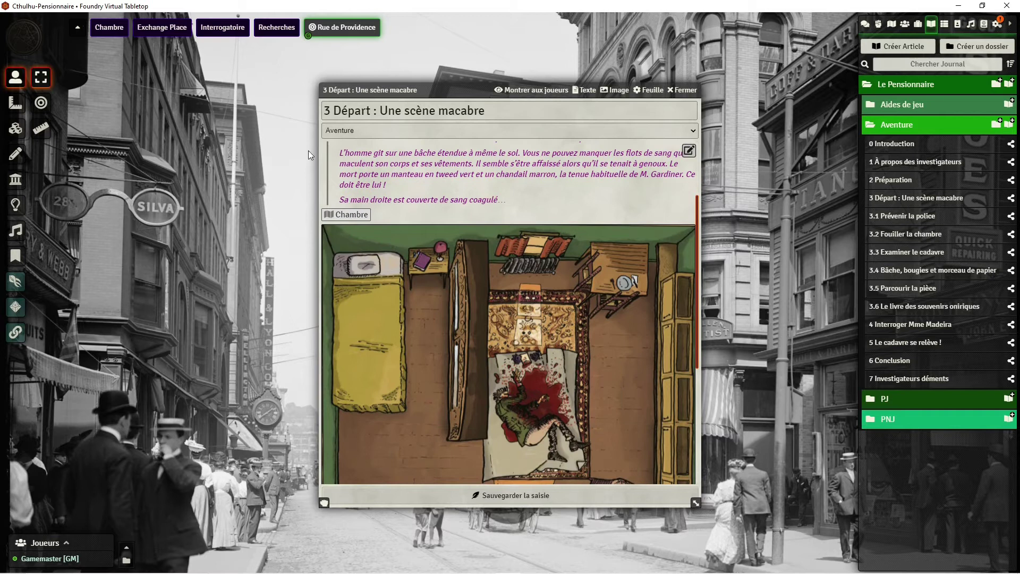
left_click(339, 216)
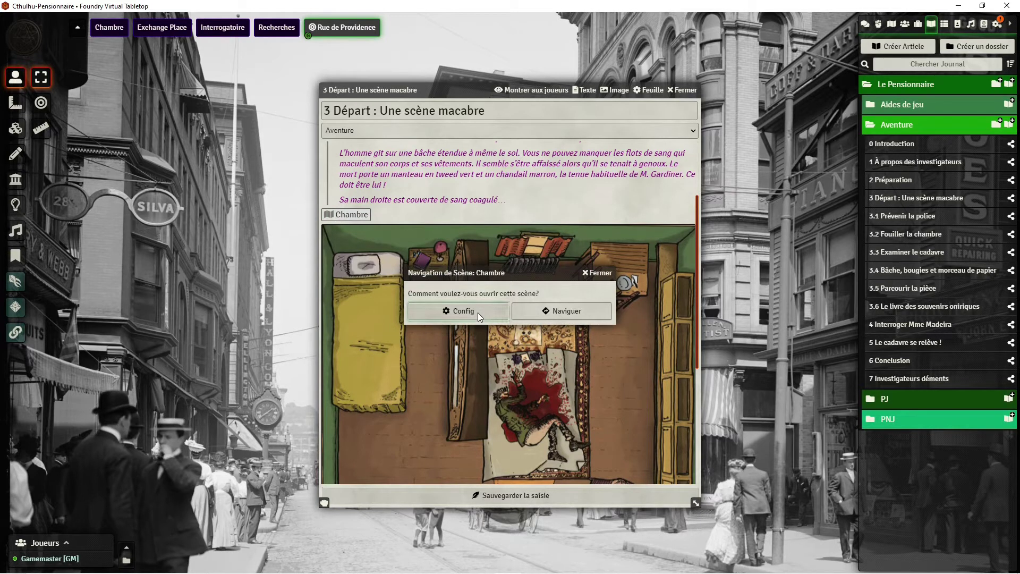
left_click(572, 317)
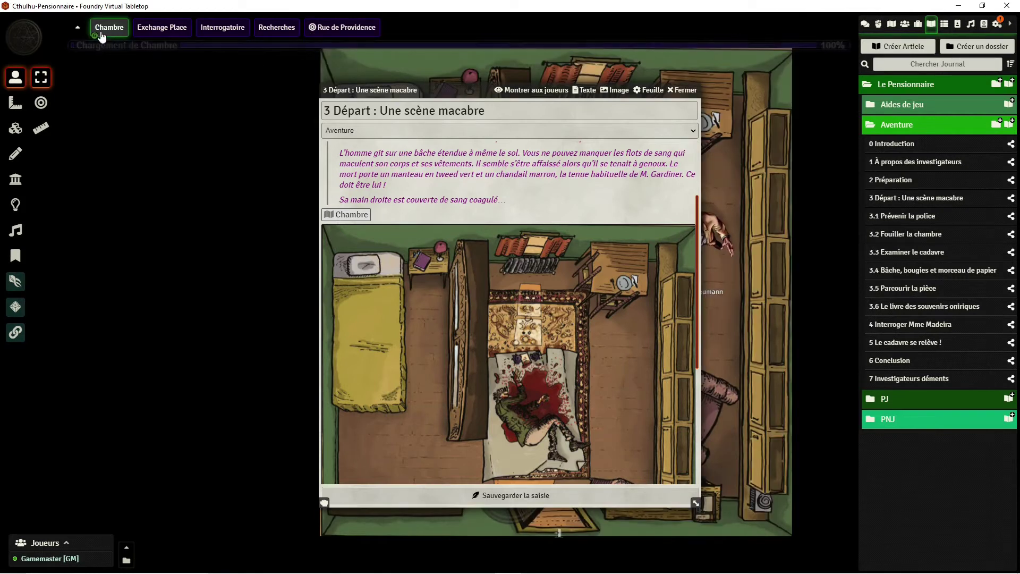
- Show the Chambre scene's options, skim the rest of the "3 Départ : Une scène macabre" entry, and close it
right_click(102, 32)
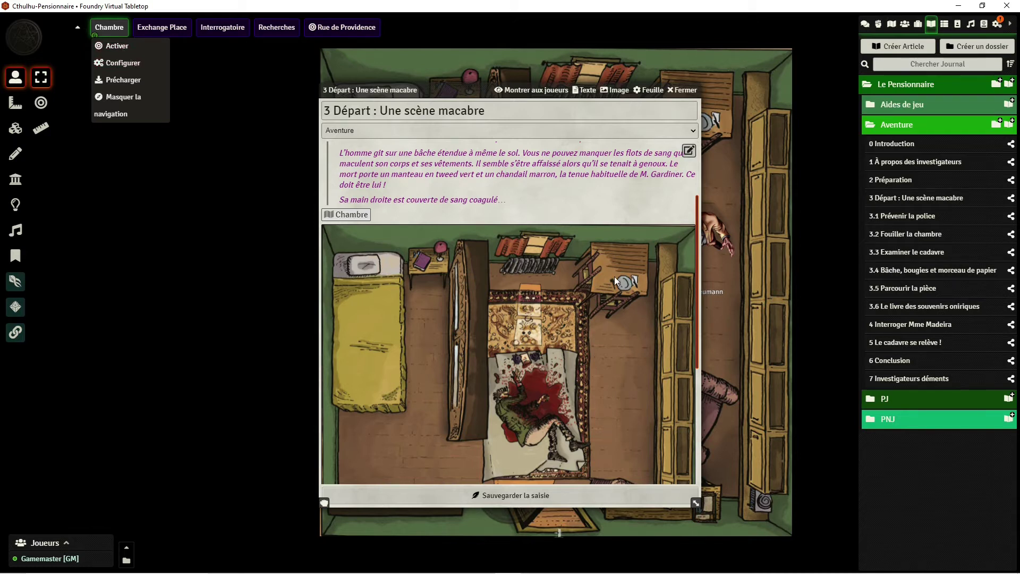
scroll(614, 276, "down", 4)
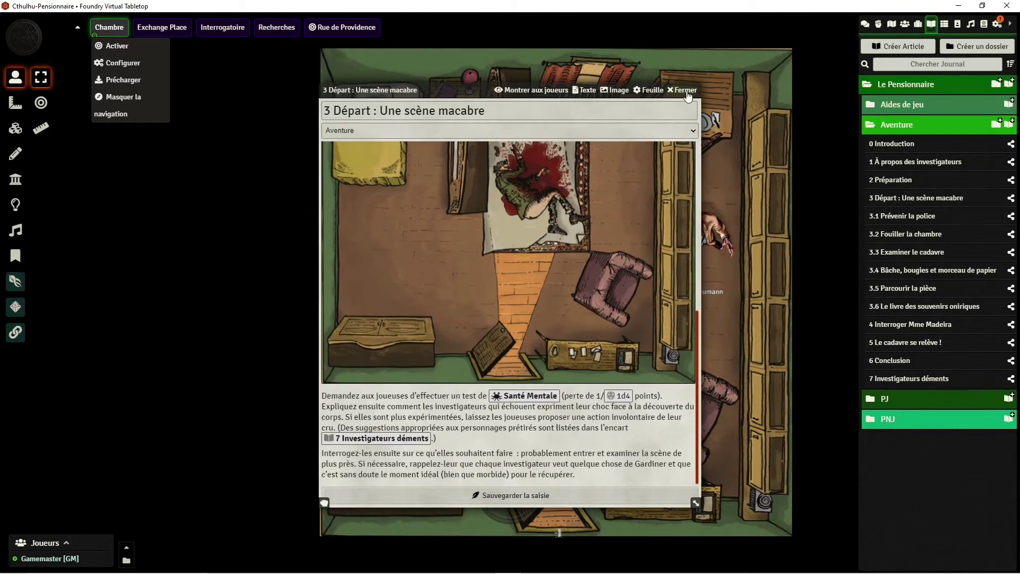
left_click(685, 90)
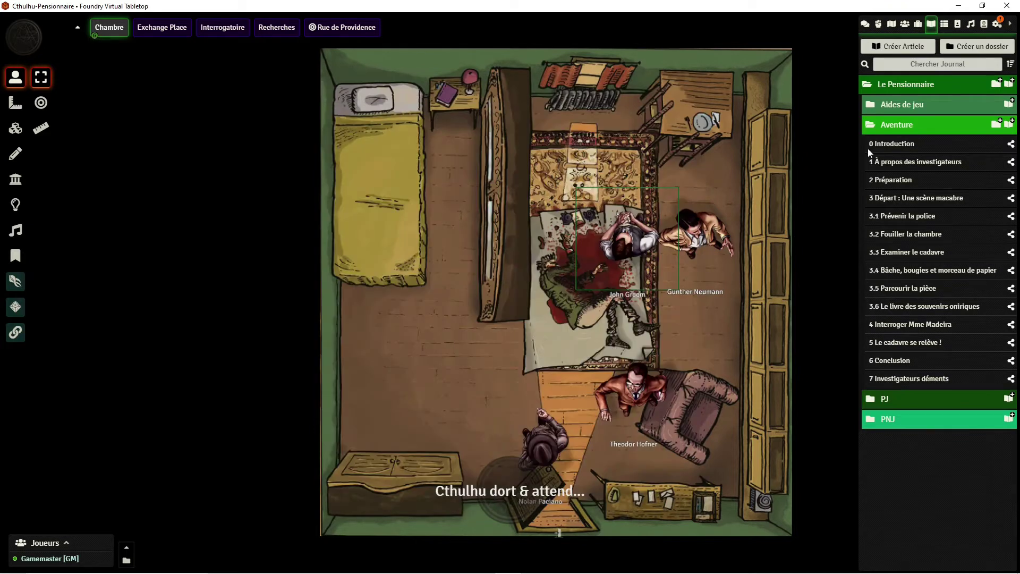
- Read through the Aventure journal entry "3.1 Prévenir la police" to its end and close it
left_click(913, 217)
scroll(574, 222, "down", 3)
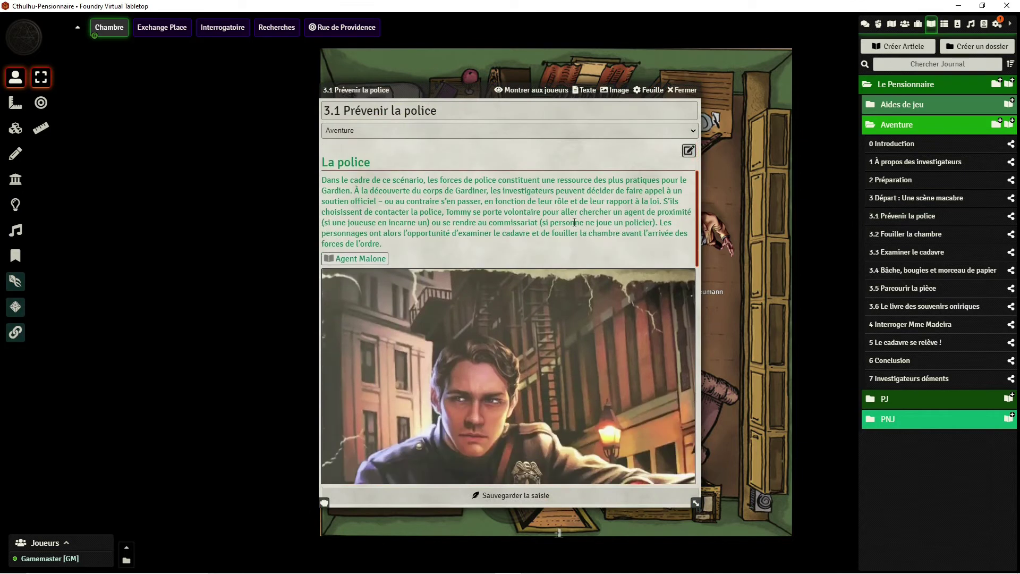
scroll(573, 222, "down", 6)
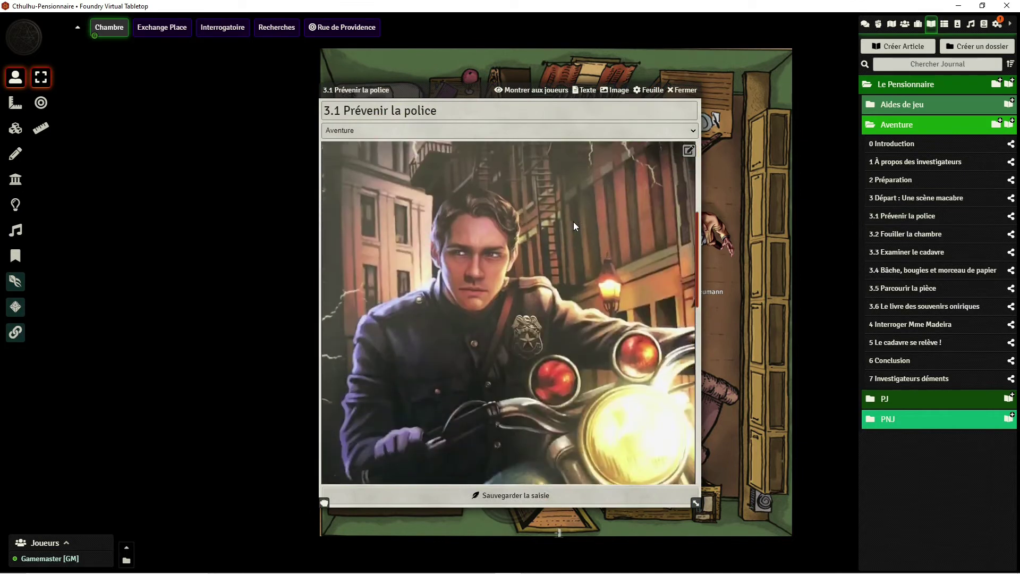
scroll(365, 220, "up", 5)
scroll(549, 242, "down", 15)
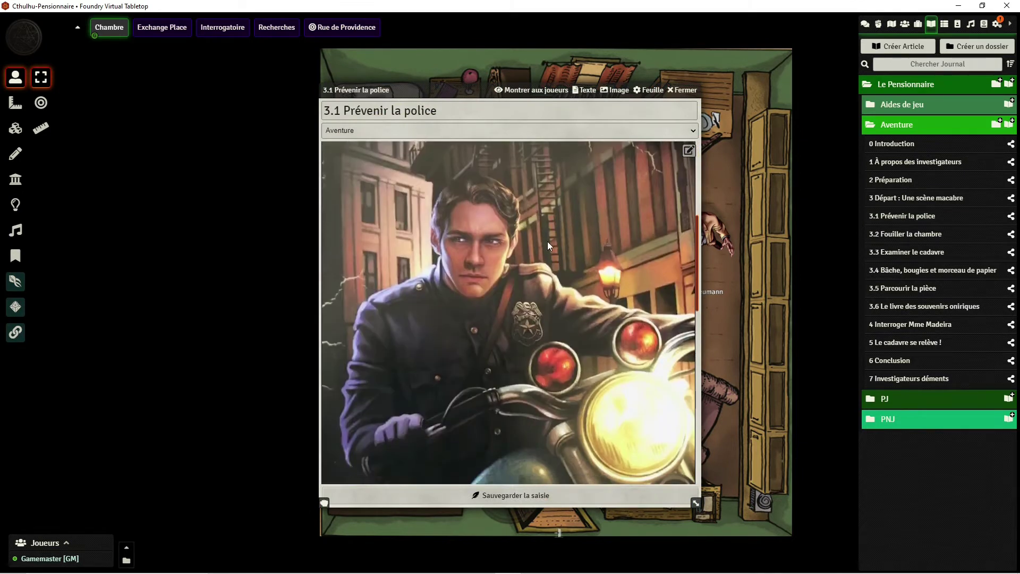
scroll(625, 218, "down", 1)
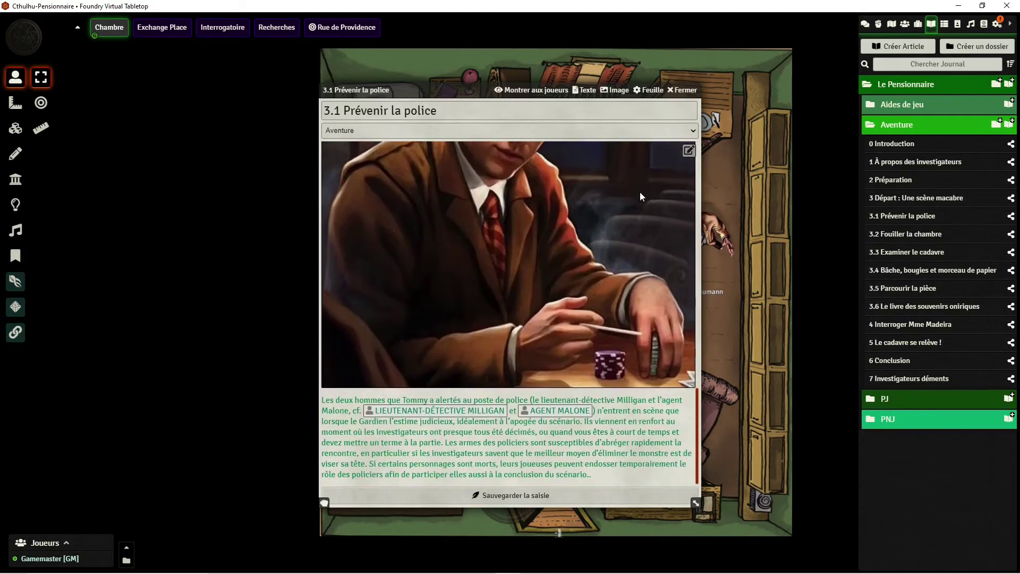
left_click(685, 91)
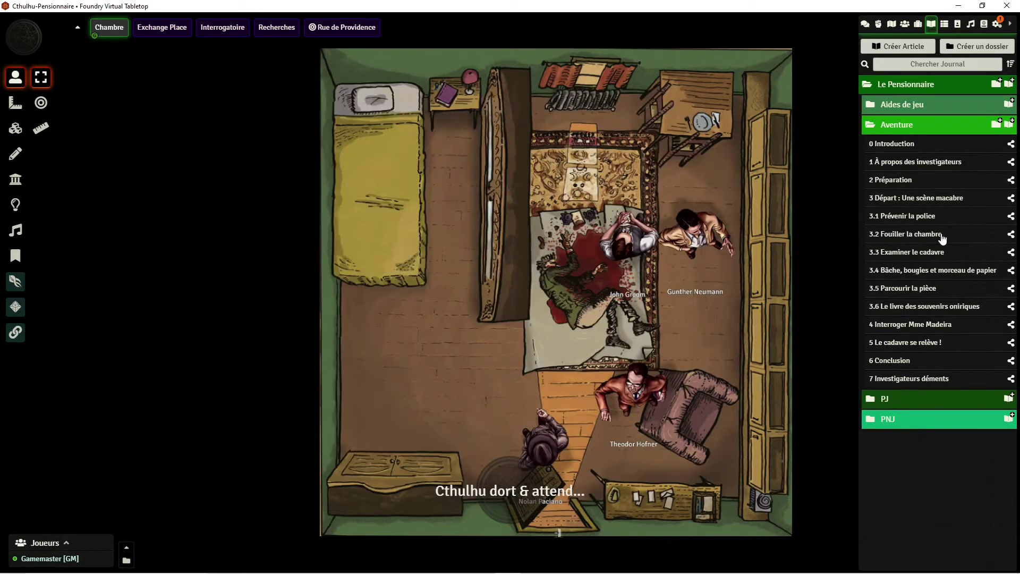
- View the journal entries "3.3 Examiner le cadavre" and "3.5 Parcourir la pièce", closing each one
left_click(910, 254)
scroll(525, 259, "down", 4)
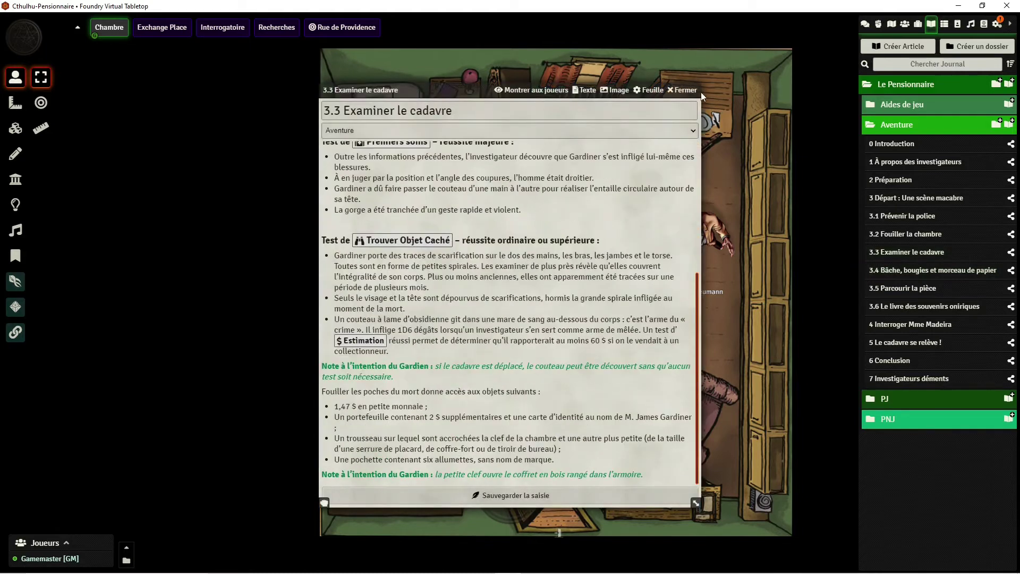
left_click(684, 90)
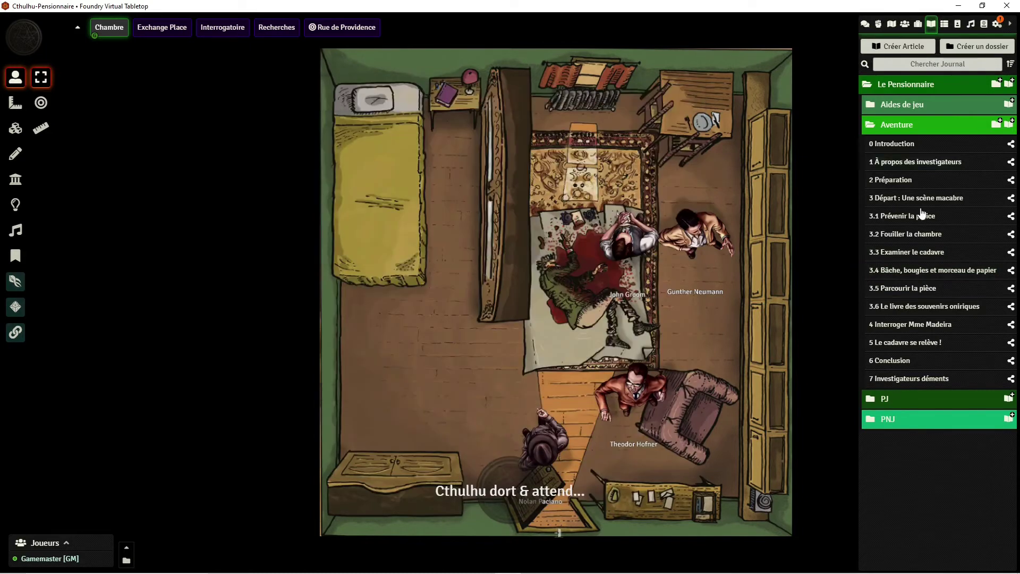
left_click(914, 290)
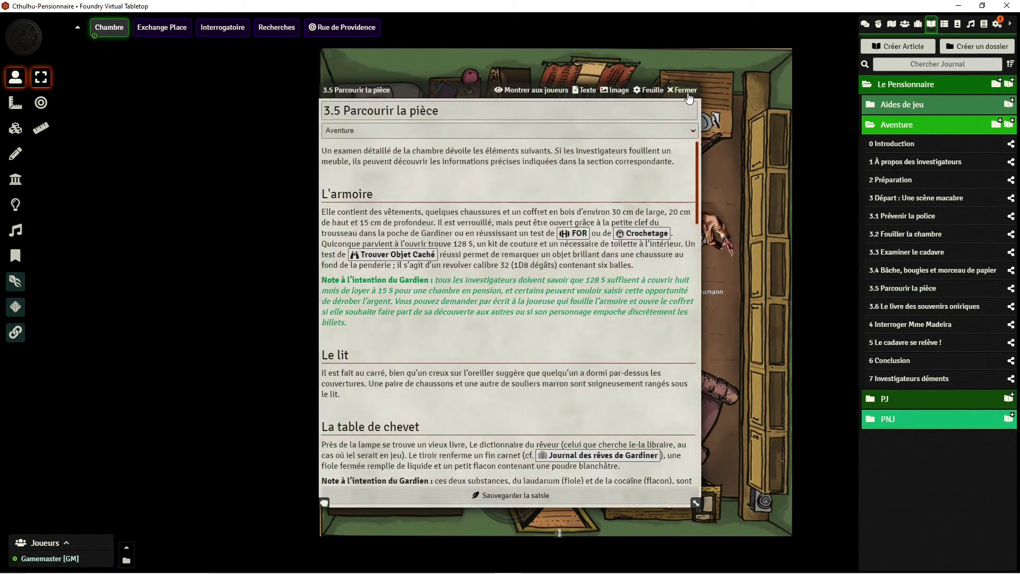
left_click(687, 92)
- From the journal entry "4 Interroger Mme Madeira", navigate to the linked Interrogatoire scene and activate it
left_click(926, 325)
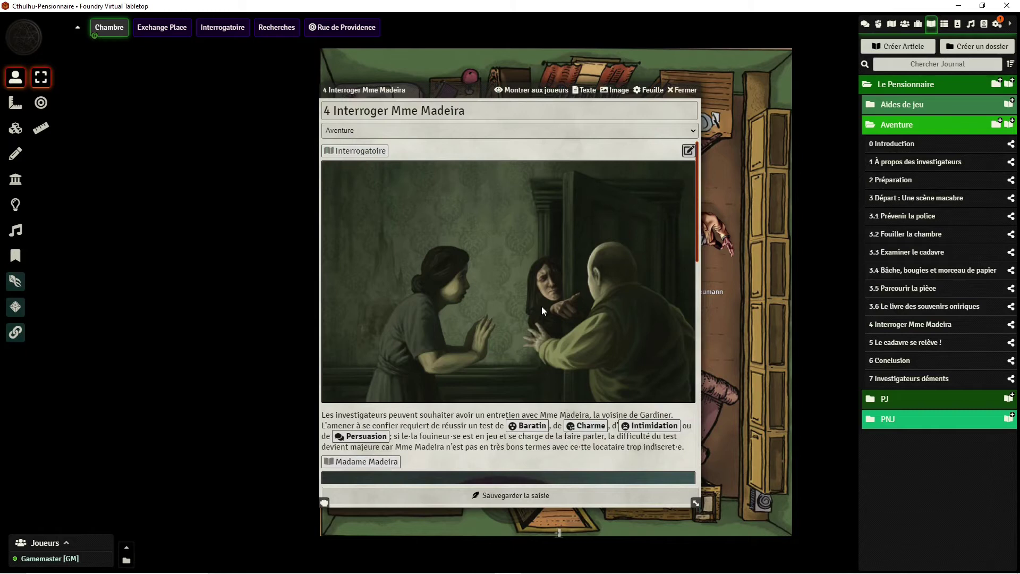
left_click(362, 152)
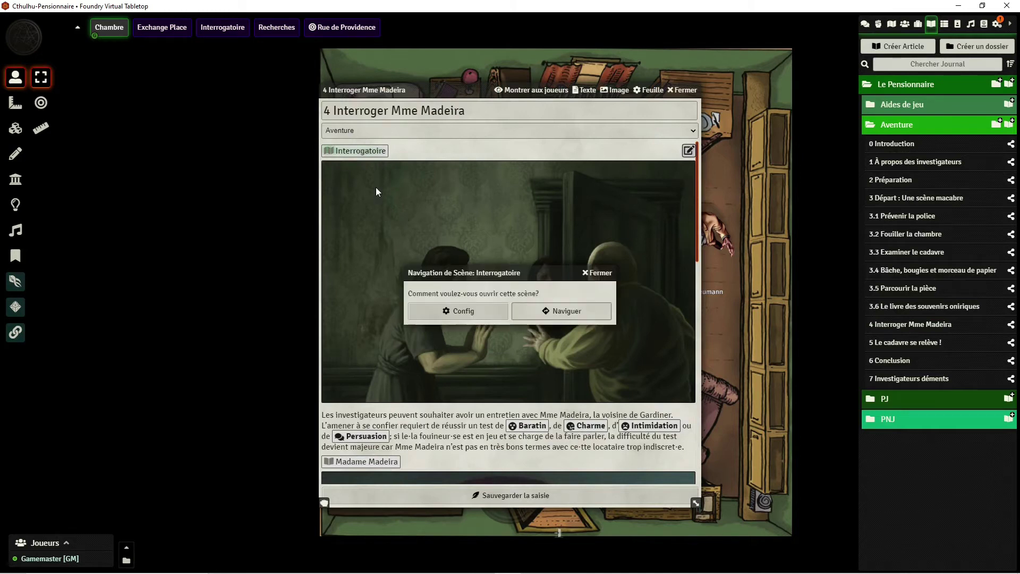
left_click(579, 314)
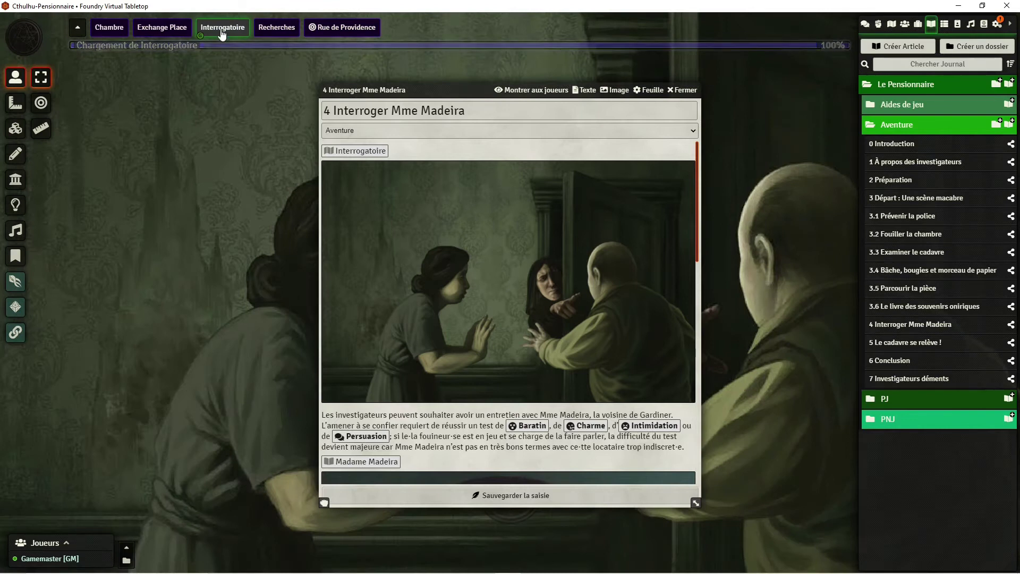
right_click(214, 29)
left_click(221, 45)
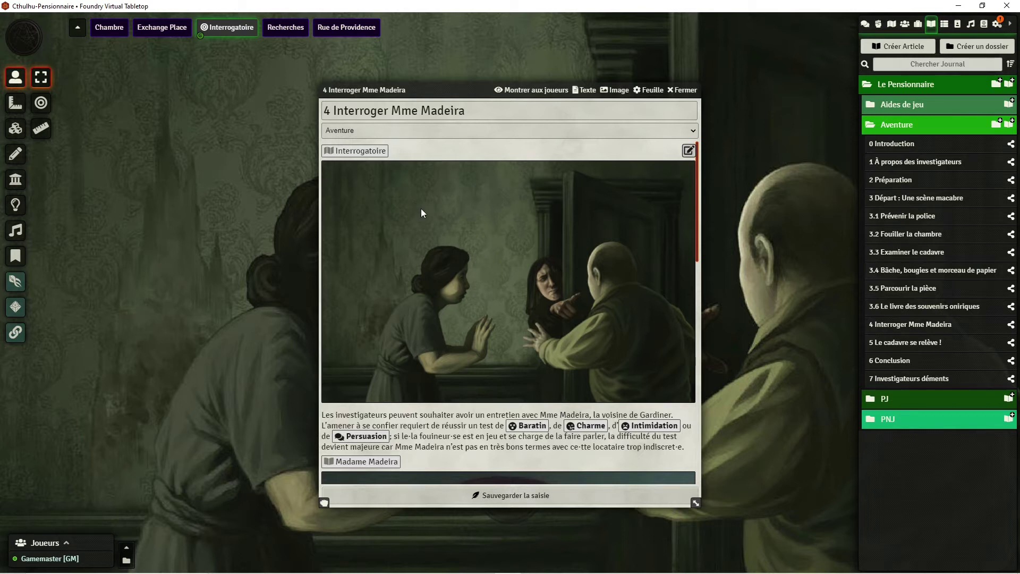
- Look over the portrait and interview notes in the "4 Interroger Mme Madeira" journal entry
scroll(423, 211, "down", 5)
scroll(502, 231, "down", 5)
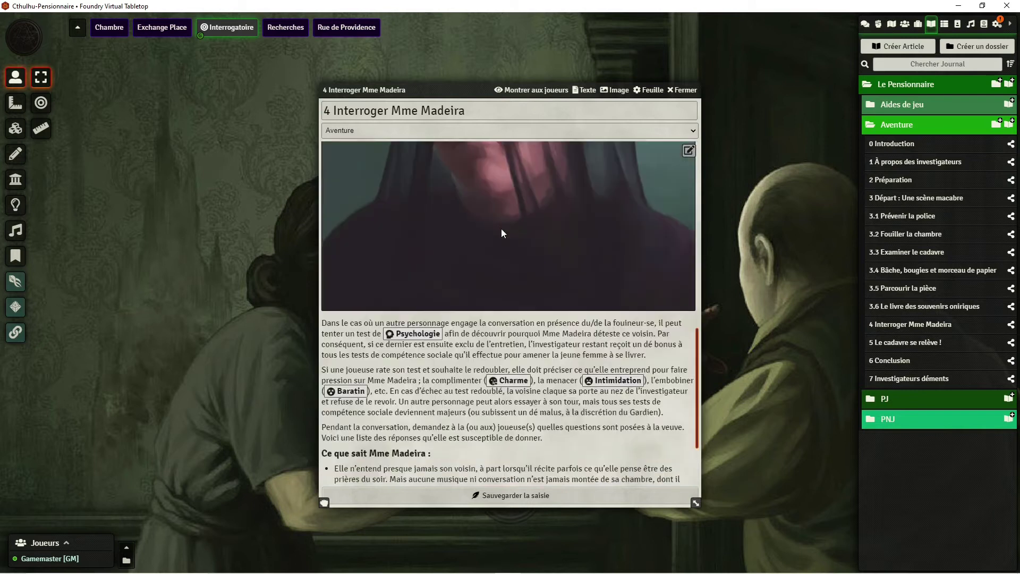
scroll(502, 232, "down", 2)
scroll(513, 271, "up", 4)
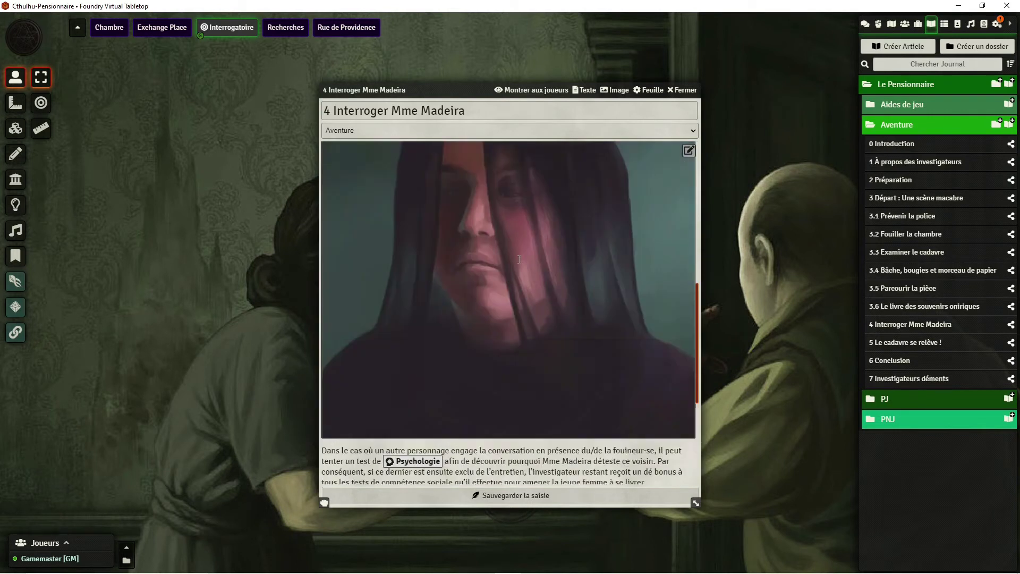
scroll(519, 259, "up", 8)
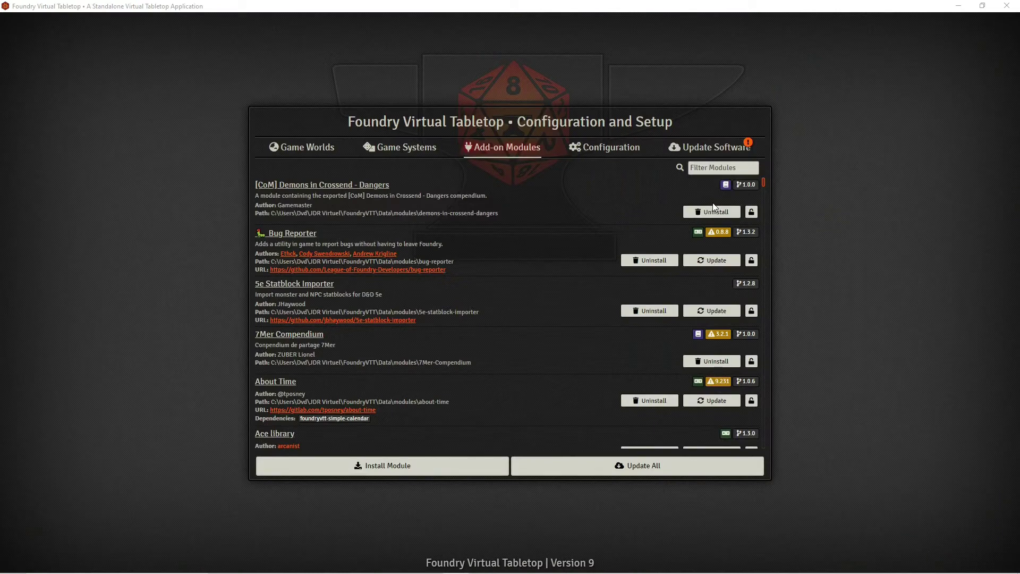
- Filter the installed add-on modules by "door"
left_click(705, 169)
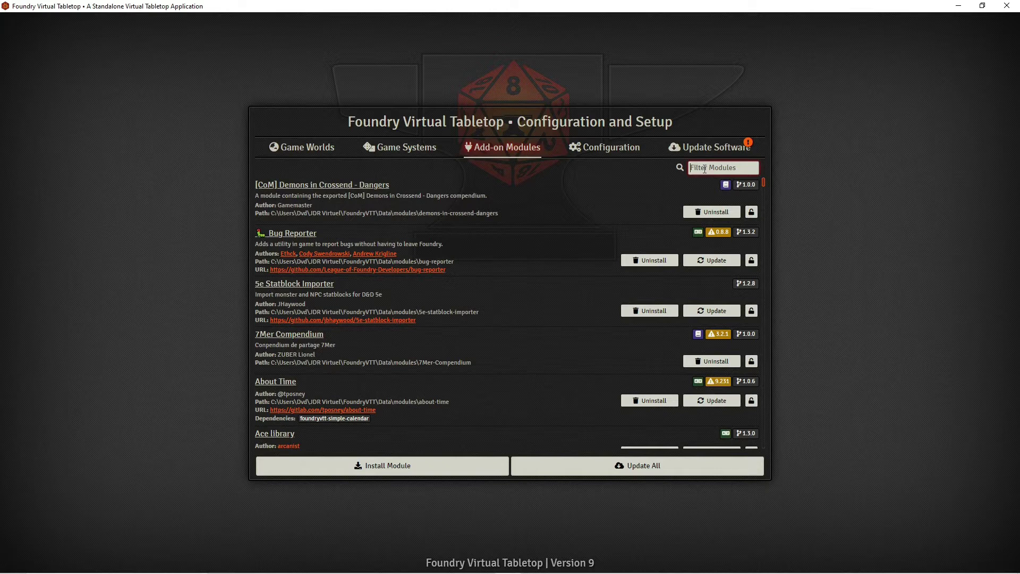
type("door")
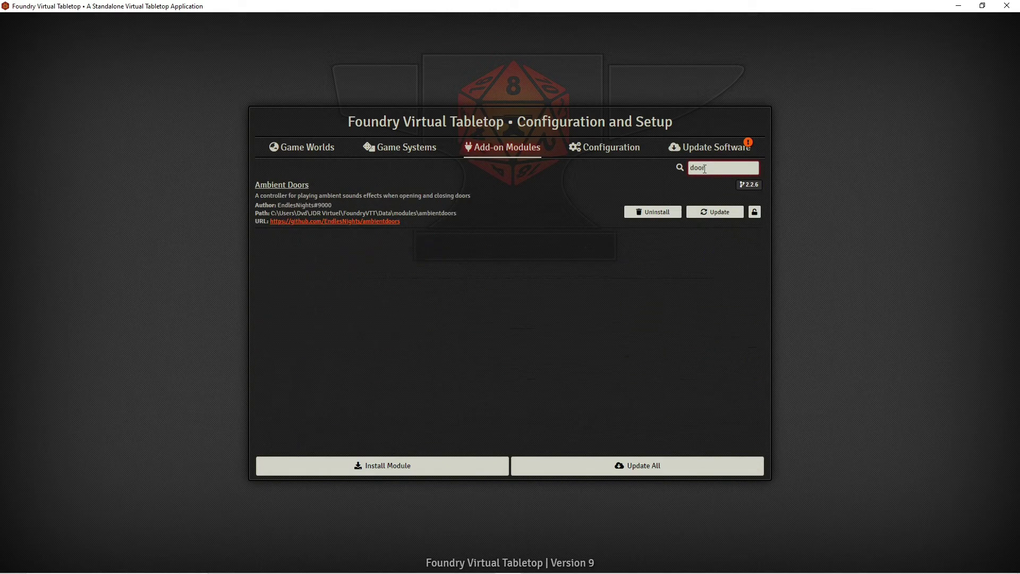
- Return to the game worlds and launch the Prep-Cthulhu-Panique world
left_click(312, 149)
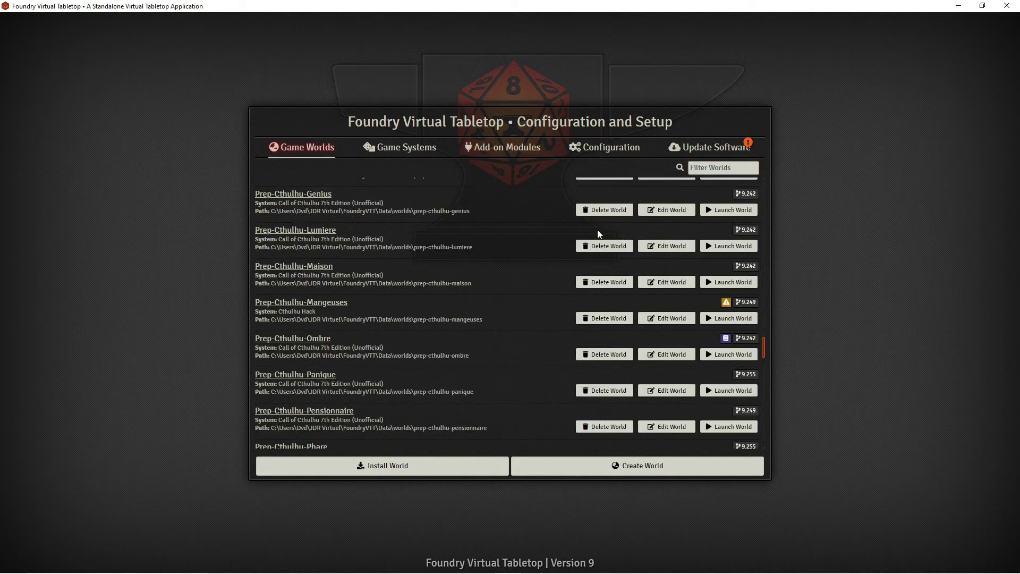
scroll(328, 343, "down", 1)
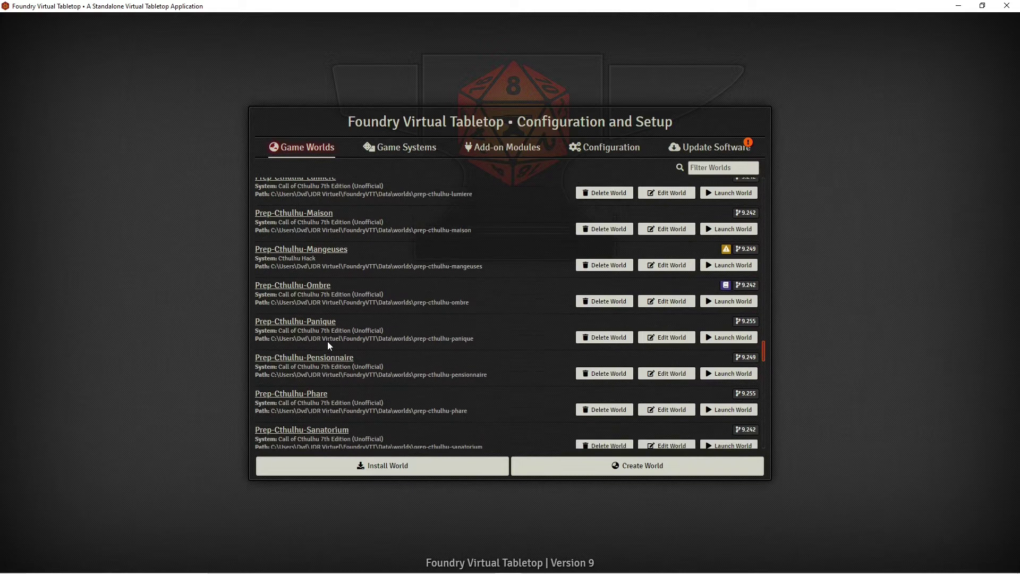
left_click(730, 338)
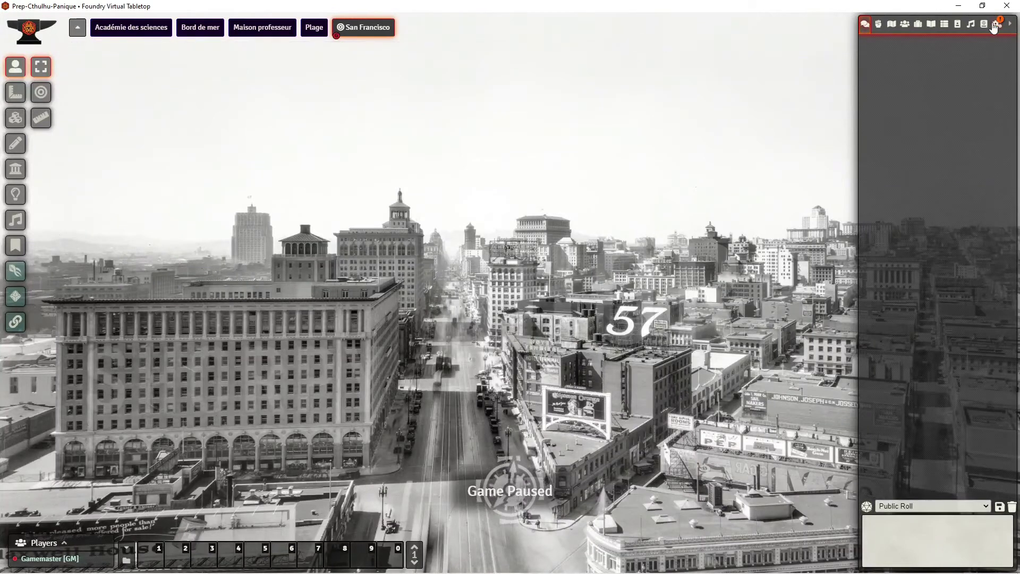
- Check the Ambient Doors entry in the world's module management by filtering the modules by "do", and close the list
left_click(997, 23)
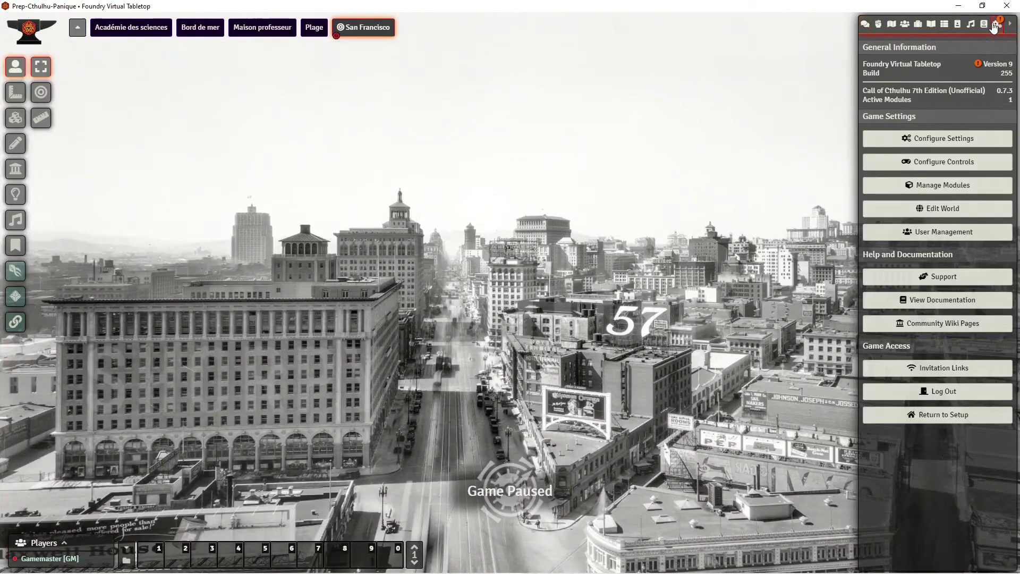
left_click(947, 191)
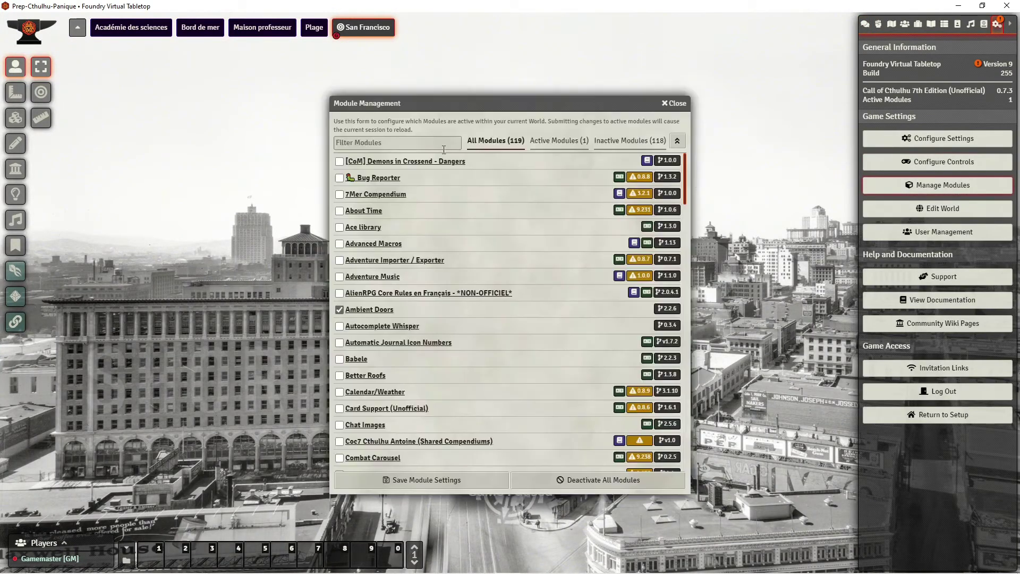
left_click(407, 142)
type("do")
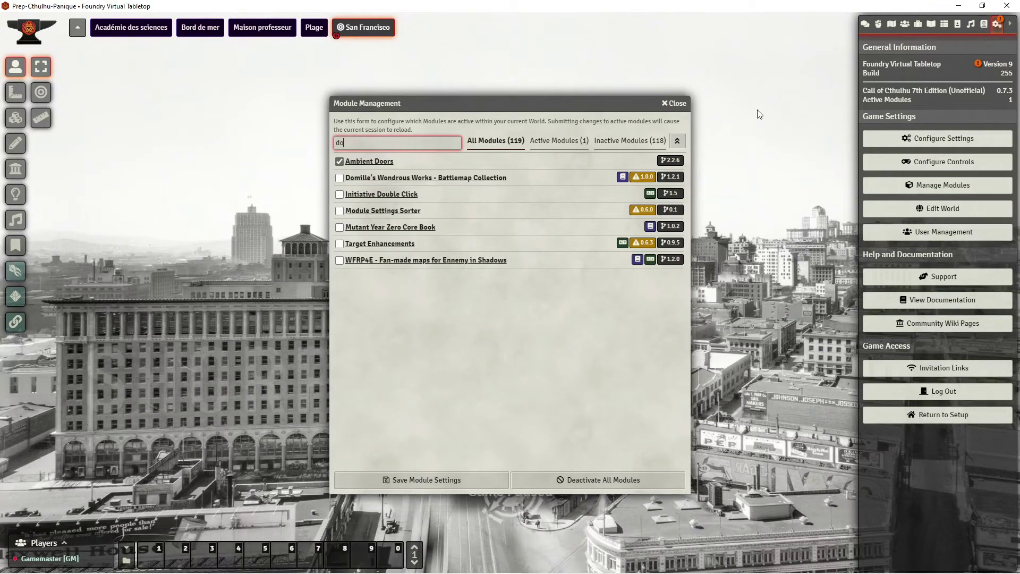
left_click(674, 103)
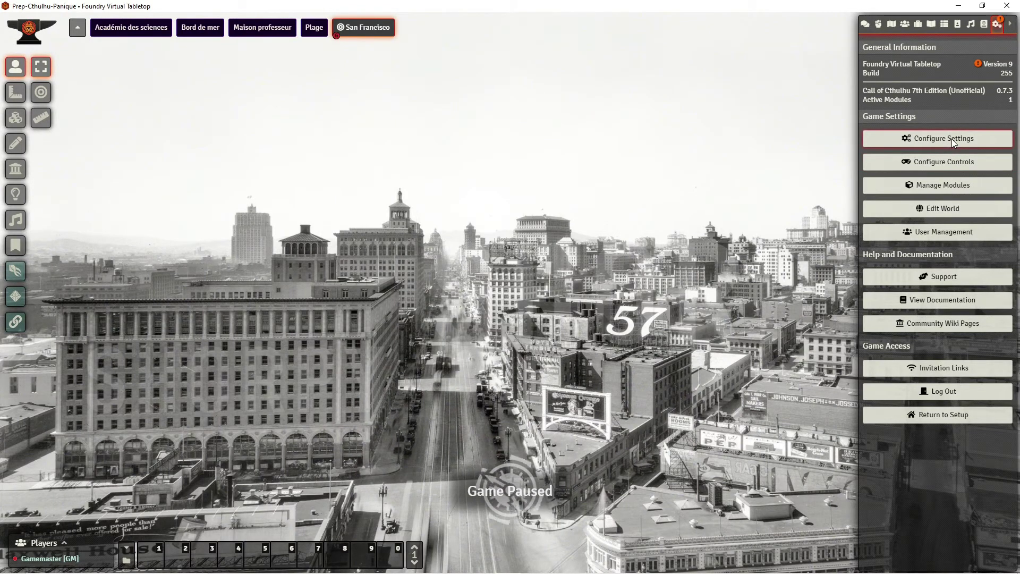
- Look over the door sound and volume options in the Ambient Doors module settings, including the Door Unlock sound path
left_click(954, 140)
left_click(615, 53)
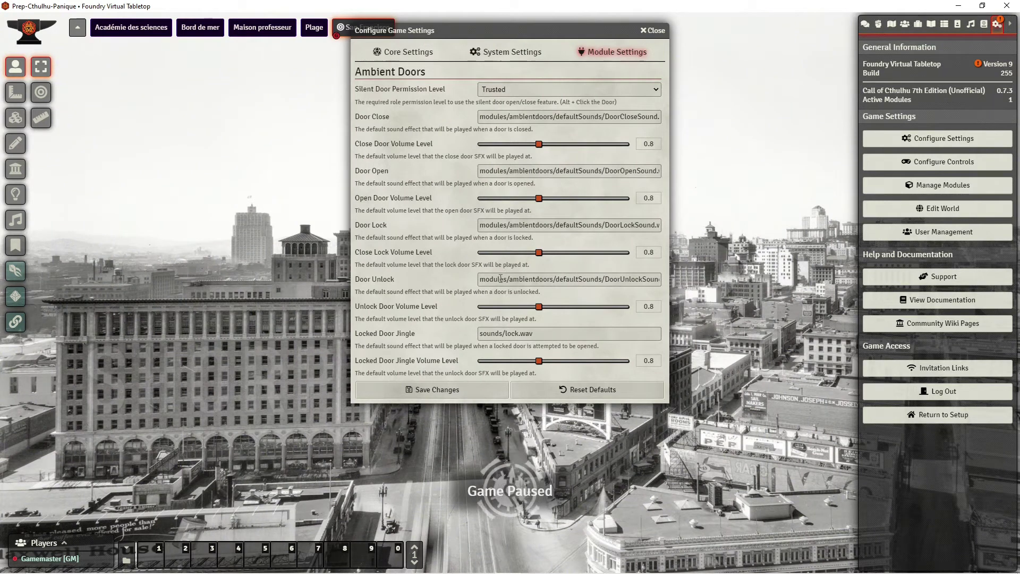
left_click_drag(619, 280, 628, 277)
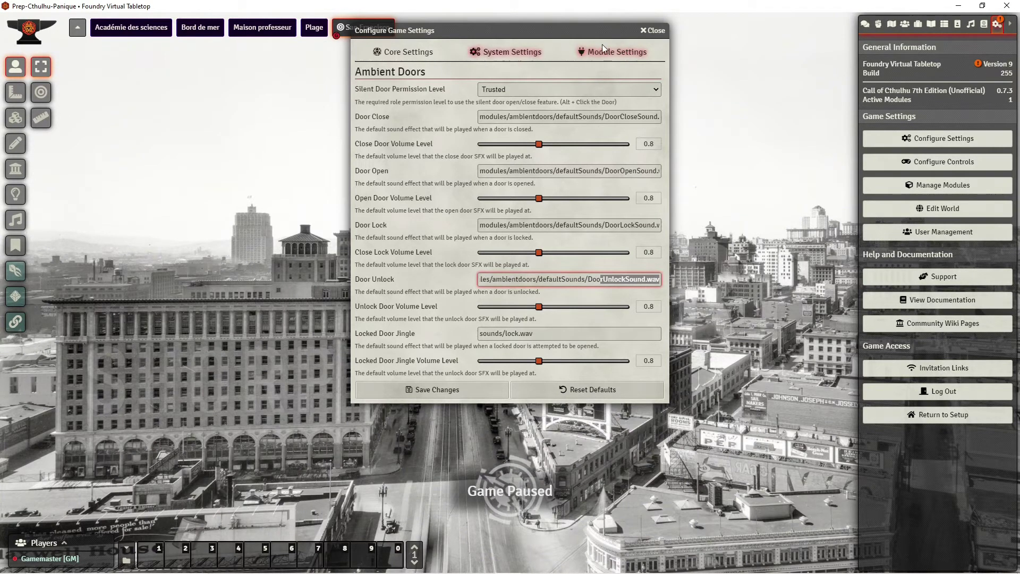
left_click(655, 30)
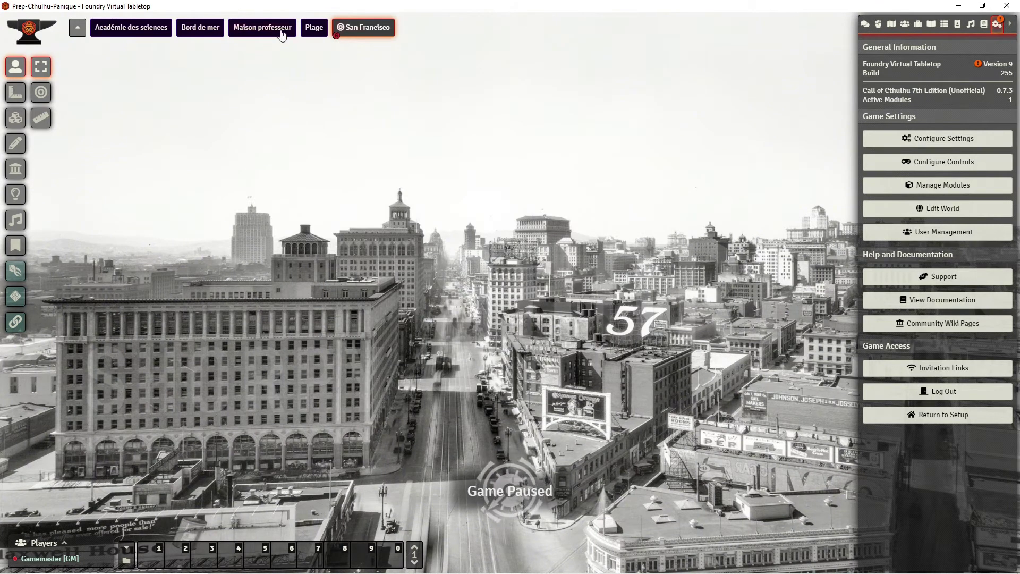
- View the Maison professeur scene and inspect the doors along its central corridor up close
left_click(263, 27)
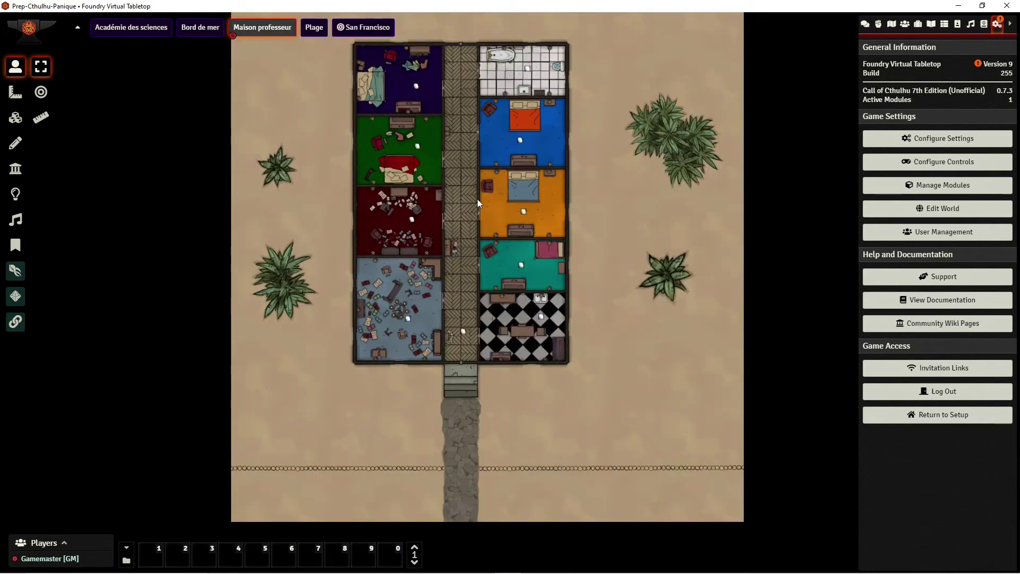
scroll(426, 260, "up", 1)
scroll(427, 260, "up", 10)
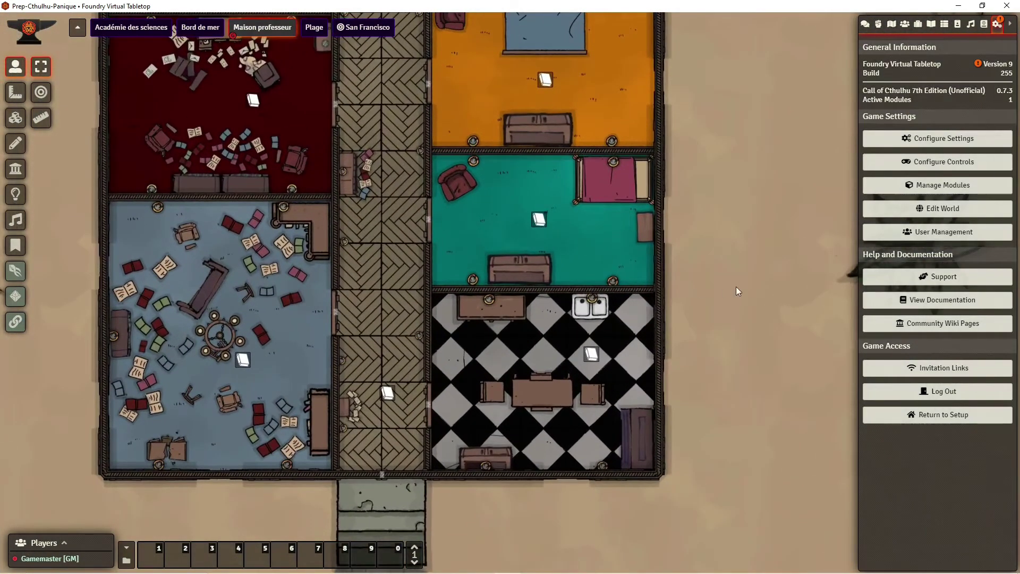
left_click_drag(736, 286, 800, 281)
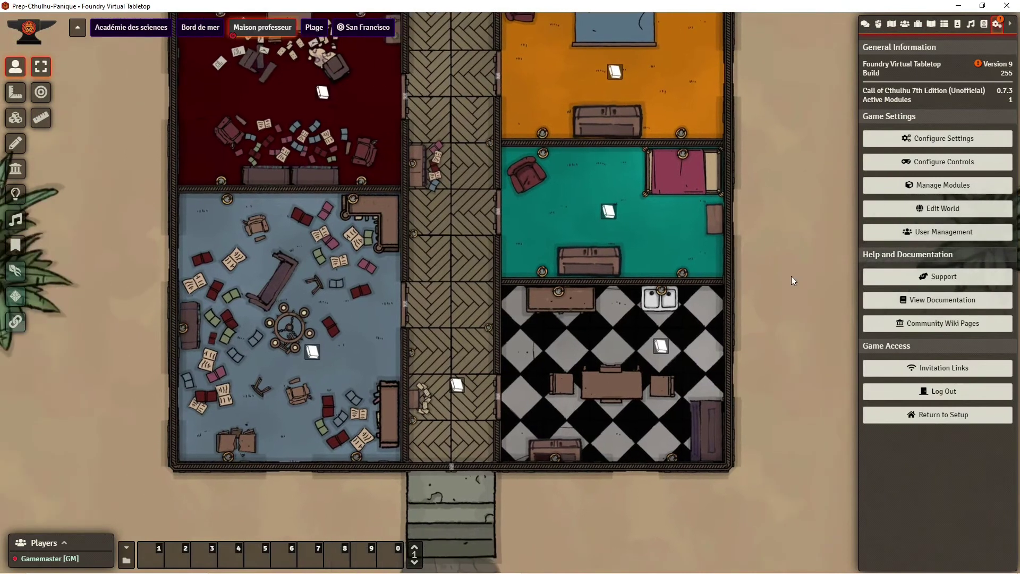
scroll(403, 301, "up", 5)
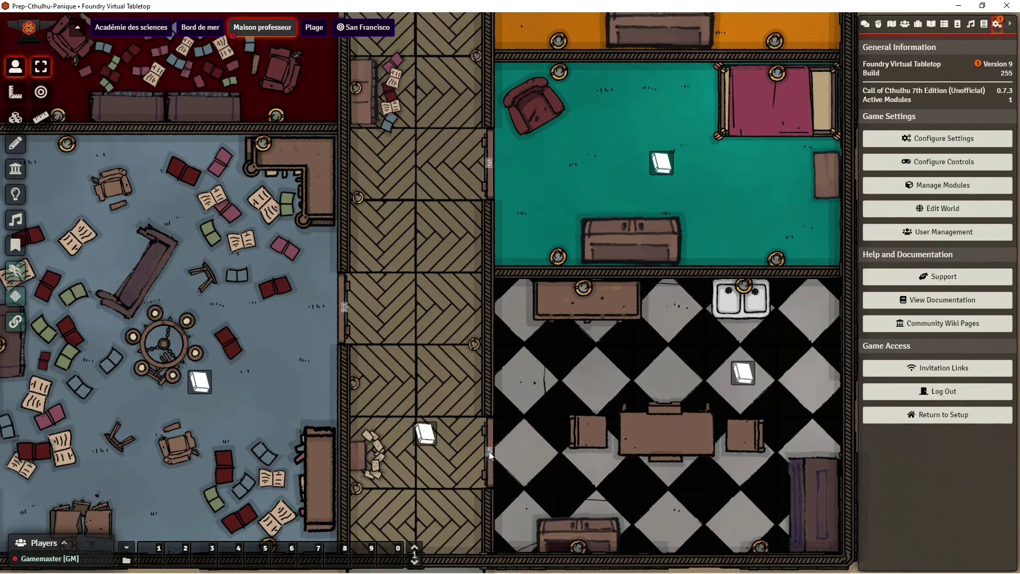
left_click_drag(414, 164, 430, 295)
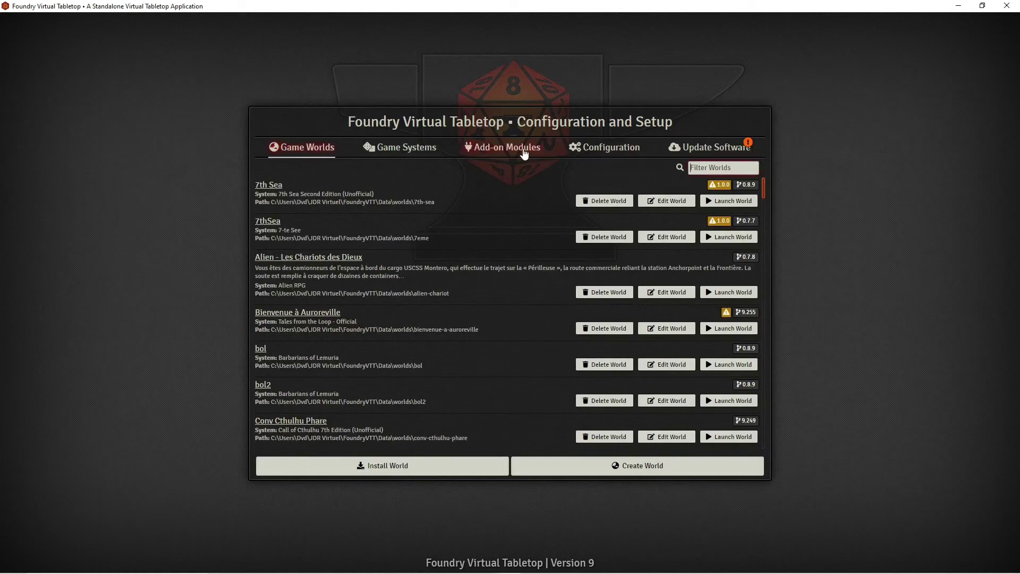
- Filter the installed add-on modules by "token act" to find Token Action HUD
left_click(524, 153)
type("token act")
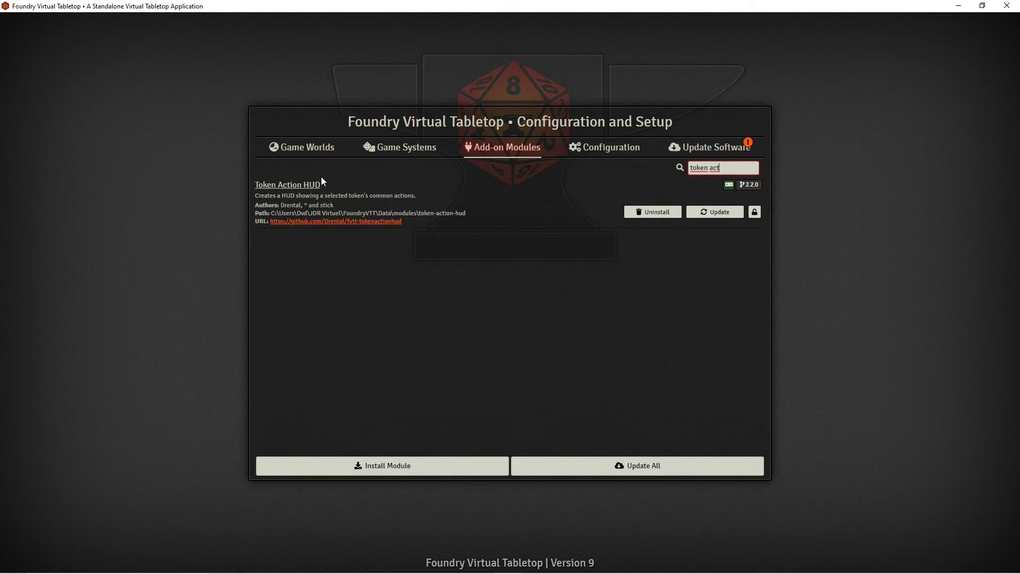
- Return to the game worlds and launch the Cthulhu Encagés world
left_click(303, 152)
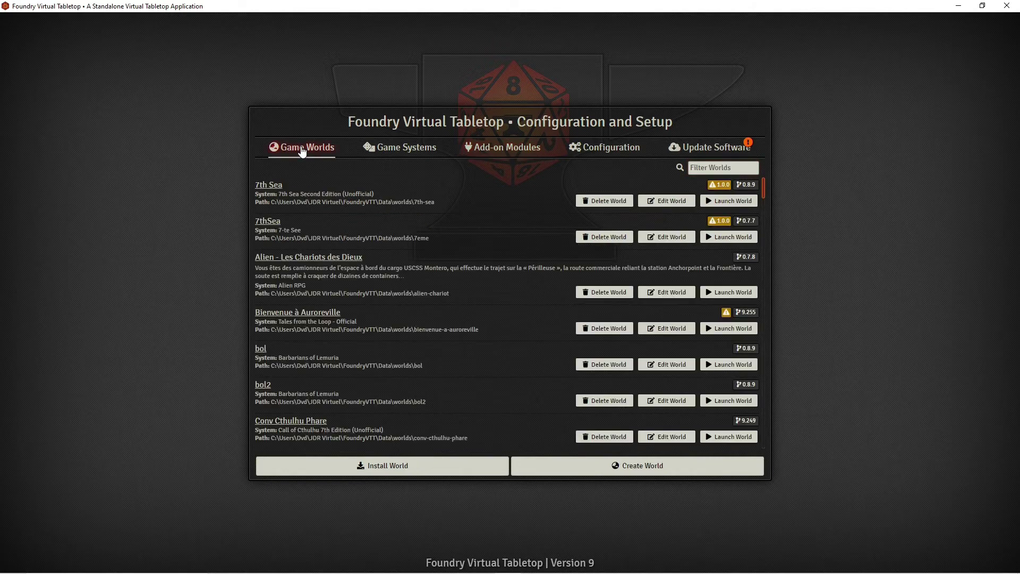
scroll(413, 256, "down", 3)
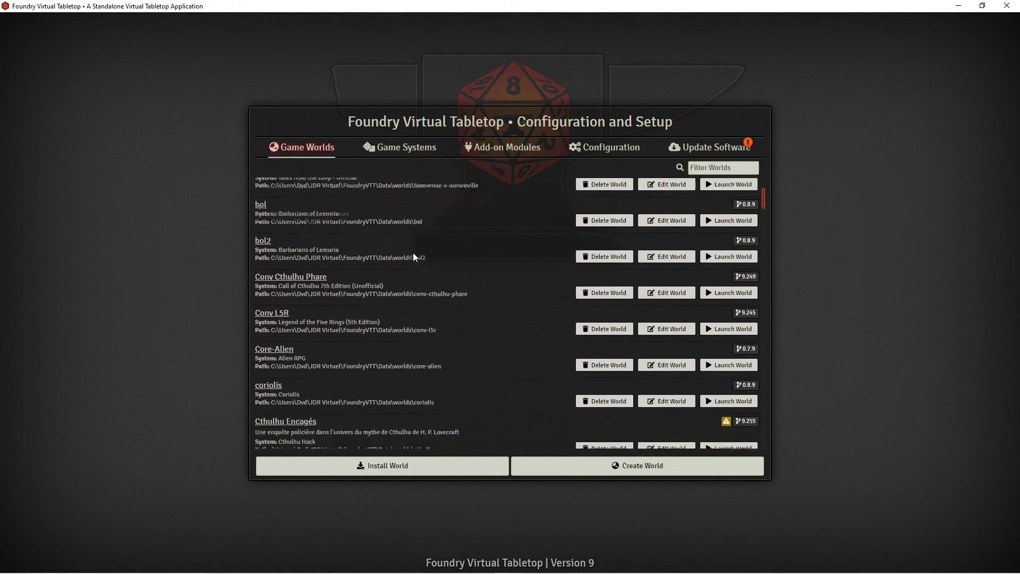
scroll(413, 253, "down", 1)
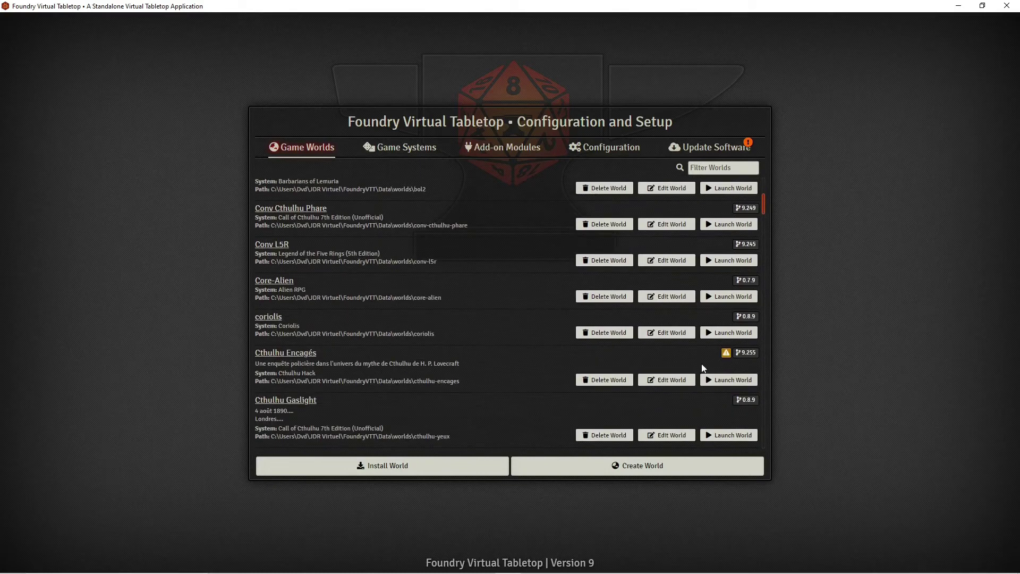
left_click(717, 379)
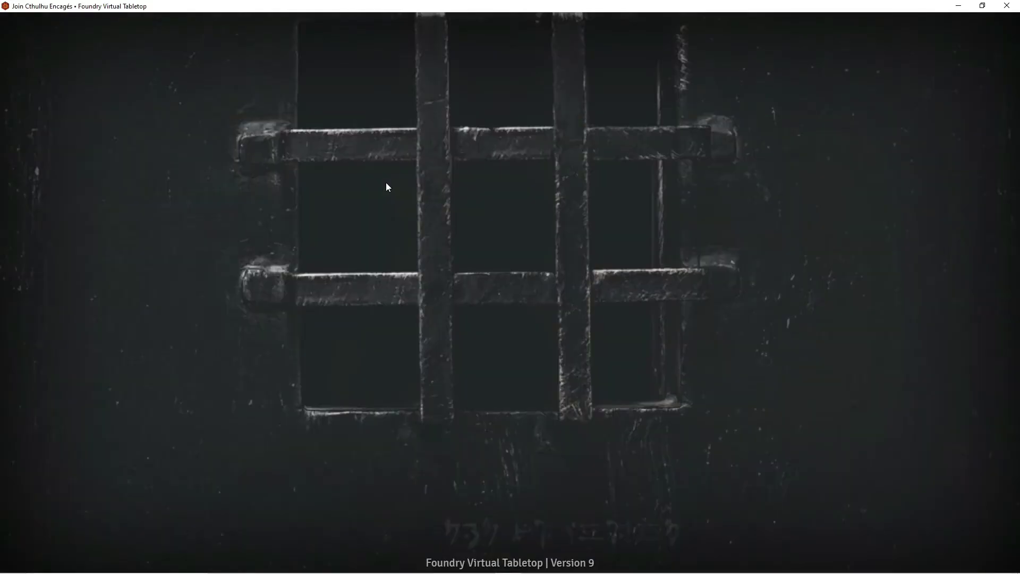
- Join the Cthulhu Encagés session as Gamemaster, entering the user password
left_click(431, 206)
left_click(391, 223)
left_click(391, 225)
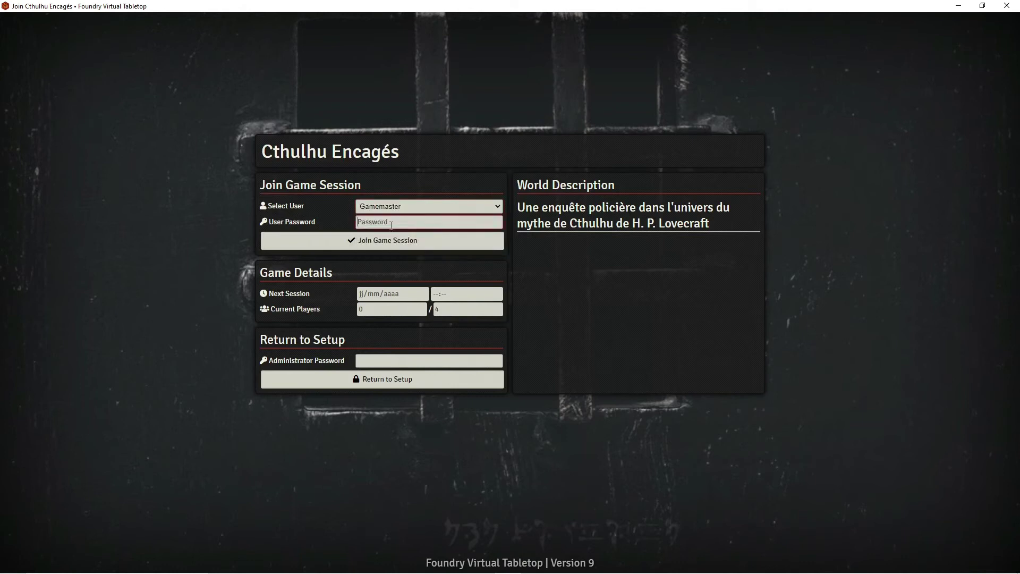
type("••")
key("Return")
- Switch to Chrome to review the required game systems on the Token Action HUD page, and return to Foundry Virtual Tabletop
key("alt+Tab")
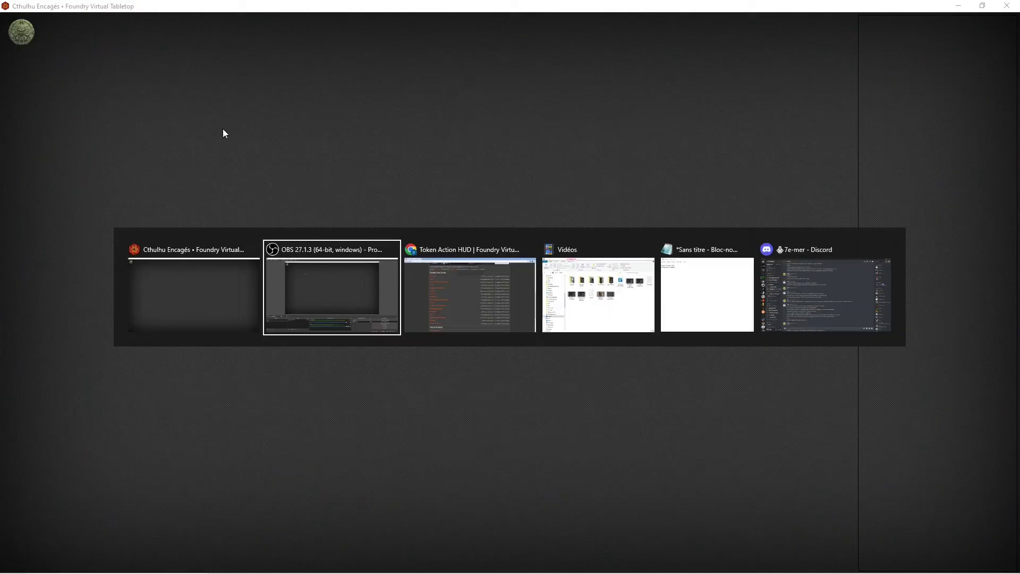
key("alt+Tab")
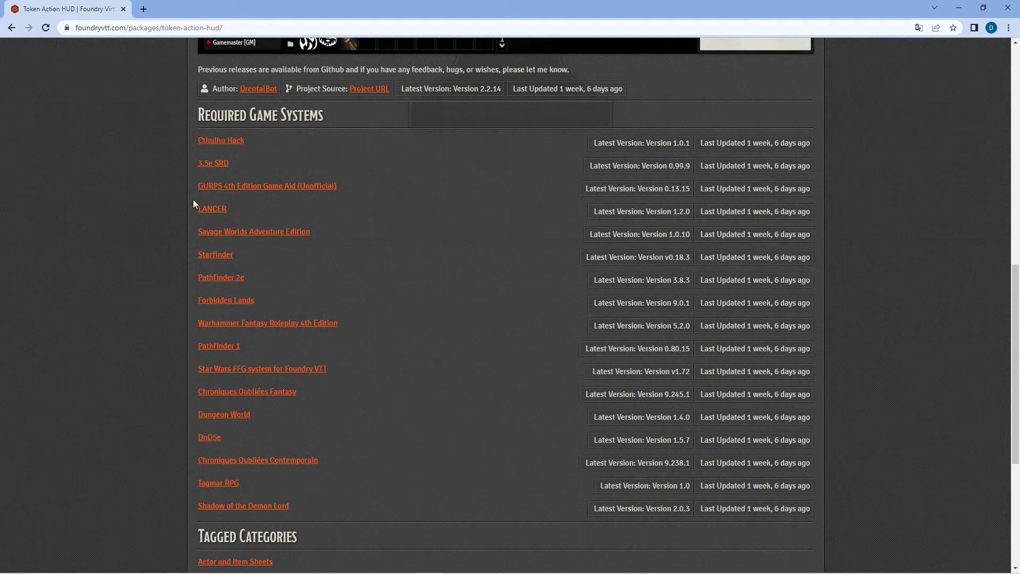
key("alt+Tab")
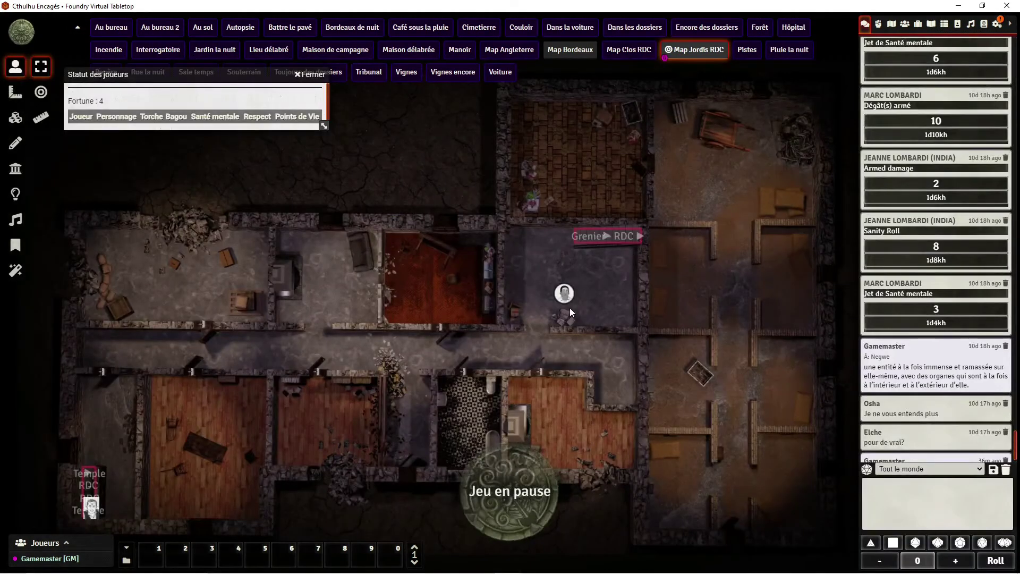
- Close the Statut des joueurs window, select the lieutenant's token below the Grenier label, and collapse the scene navigation
scroll(578, 313, "up", 1)
scroll(578, 313, "up", 2)
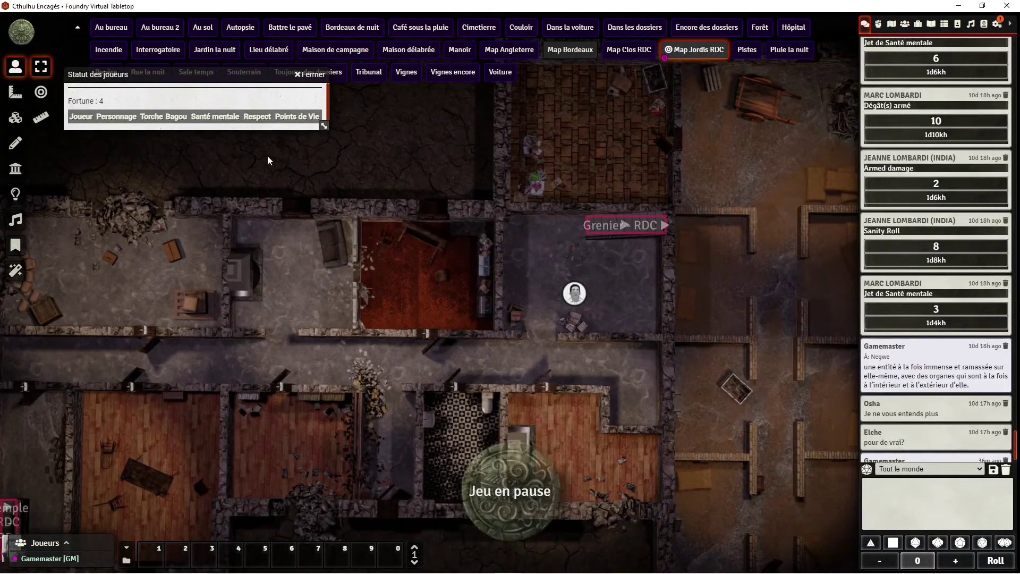
left_click(312, 74)
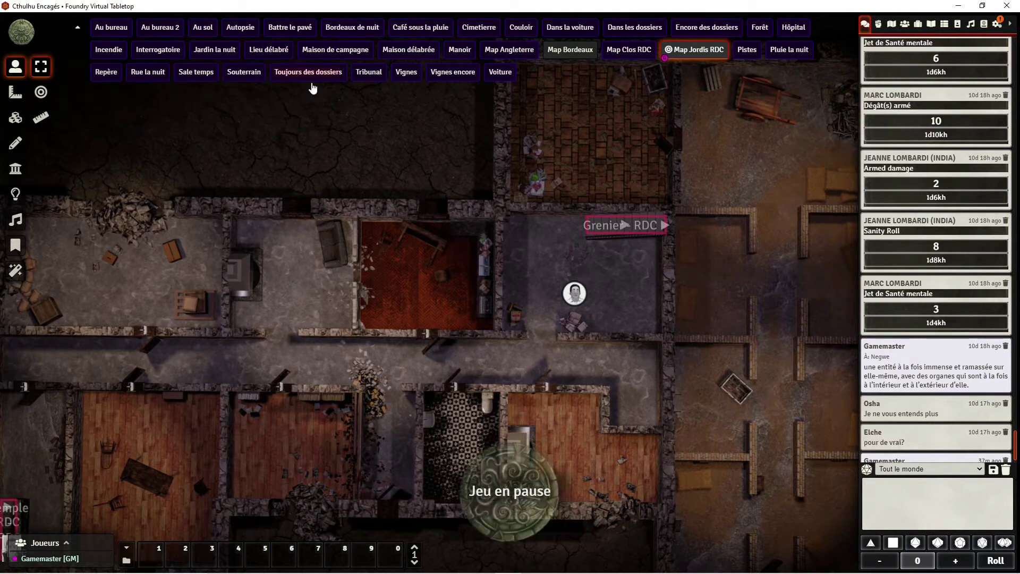
left_click(579, 302)
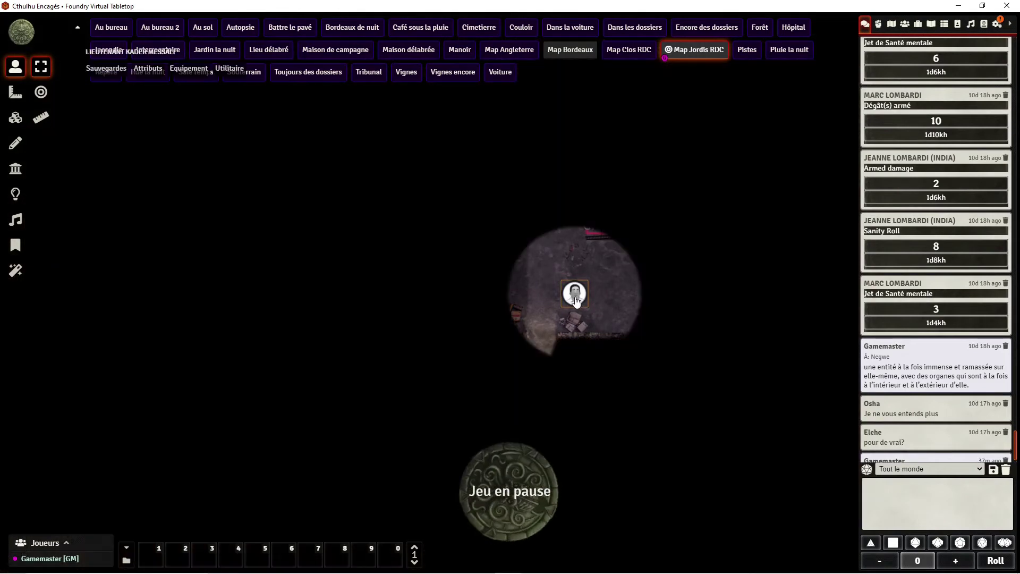
left_click(77, 28)
- Look through the Sauvegardes, Attributs, Equipement and Utilitaire categories of the selected token's action HUD
mouse_move(109, 72)
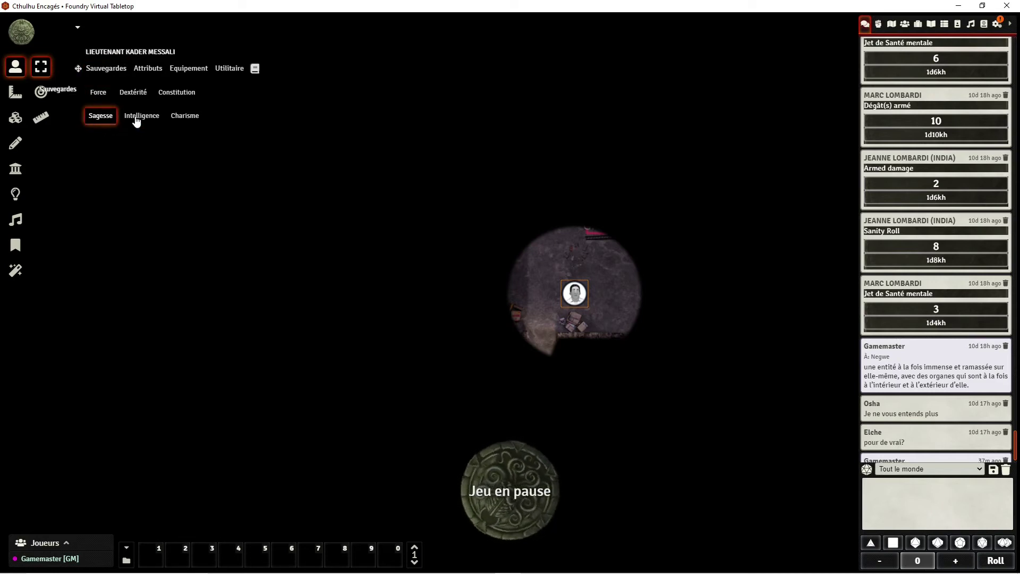
mouse_move(143, 69)
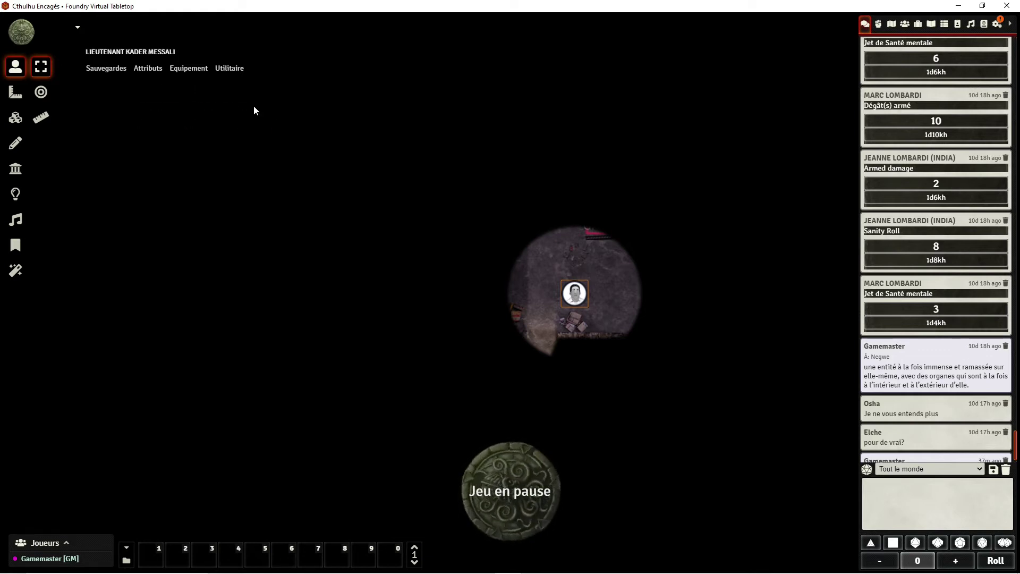
mouse_move(198, 70)
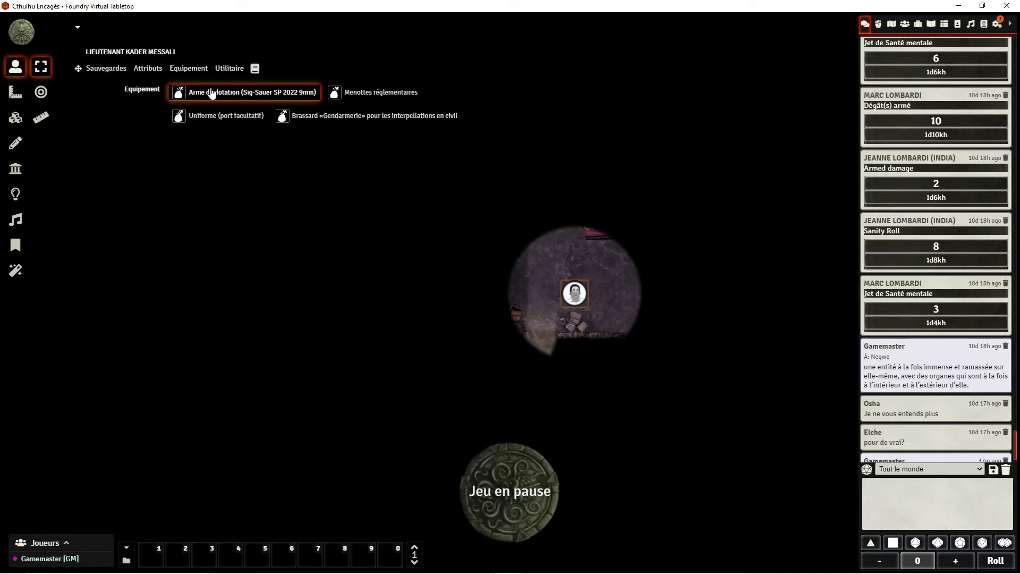
mouse_move(230, 69)
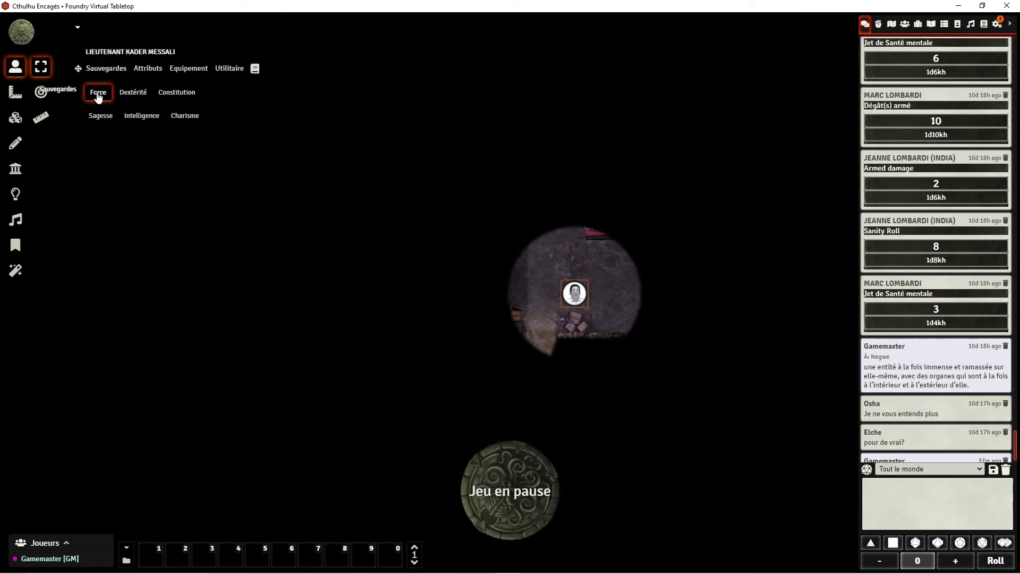
- Roll an unmodified Force saving throw for Tout le monde from the token's HUD, and delete the latest whisper and the roll from the chat
left_click(98, 94)
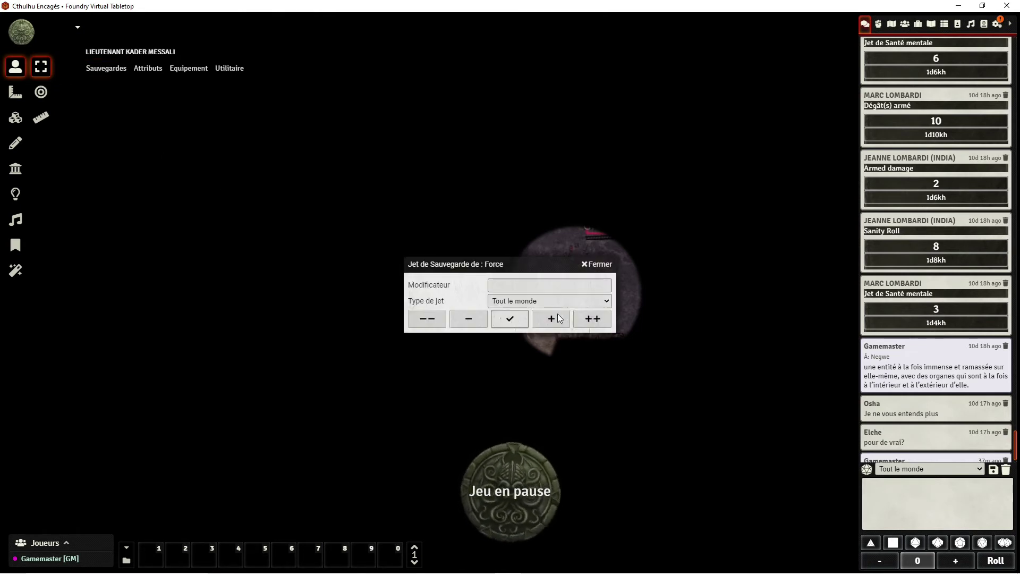
left_click(514, 317)
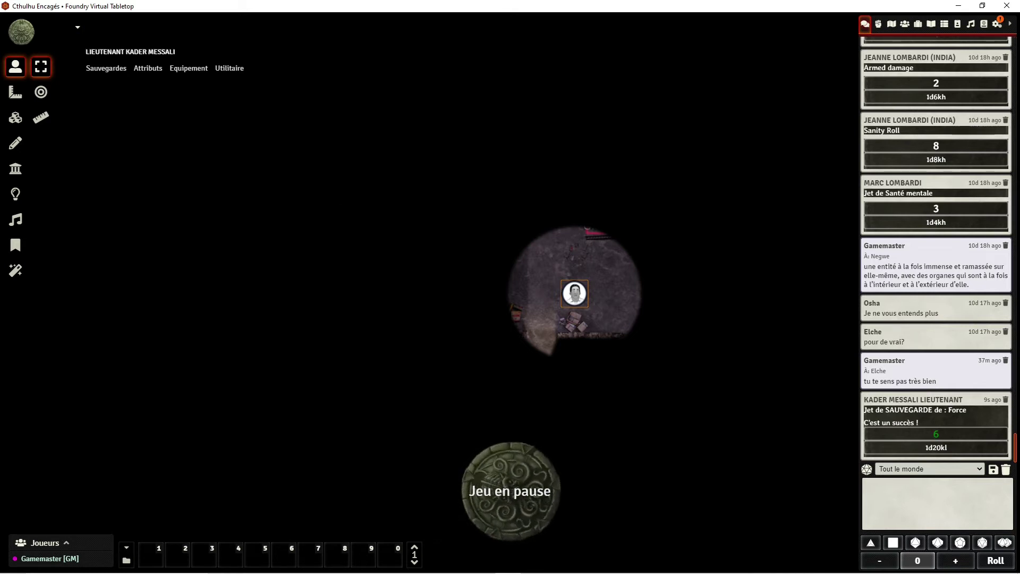
left_click(1005, 361)
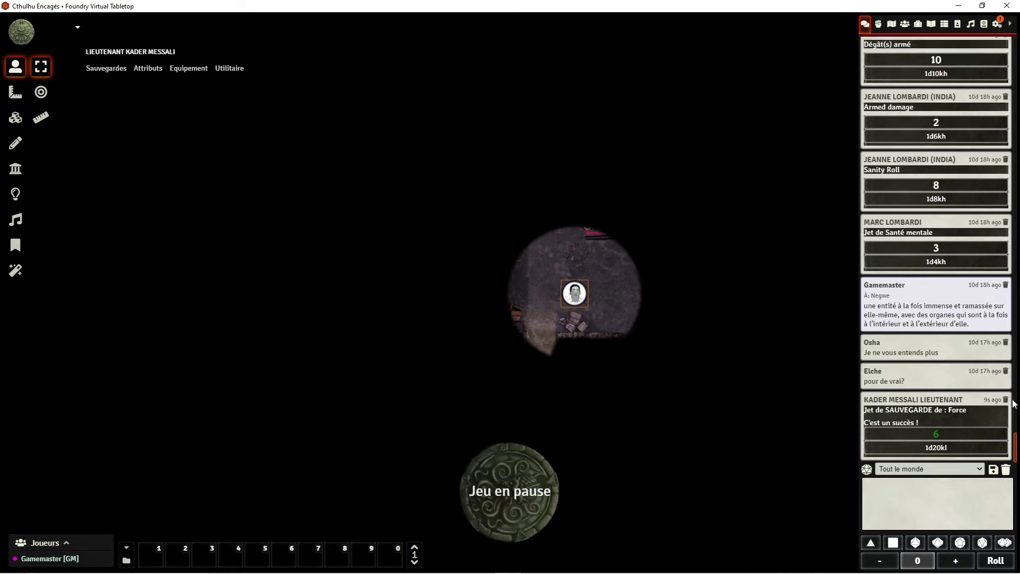
left_click(1005, 400)
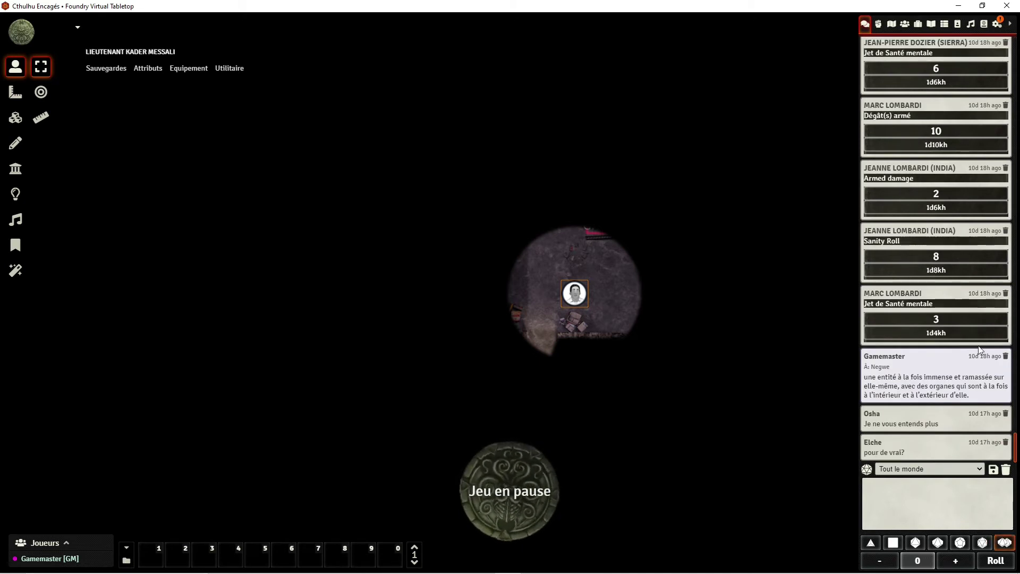
- Return to the setup screen and launch the Le Trésor du Bigat world
left_click(997, 23)
left_click(945, 414)
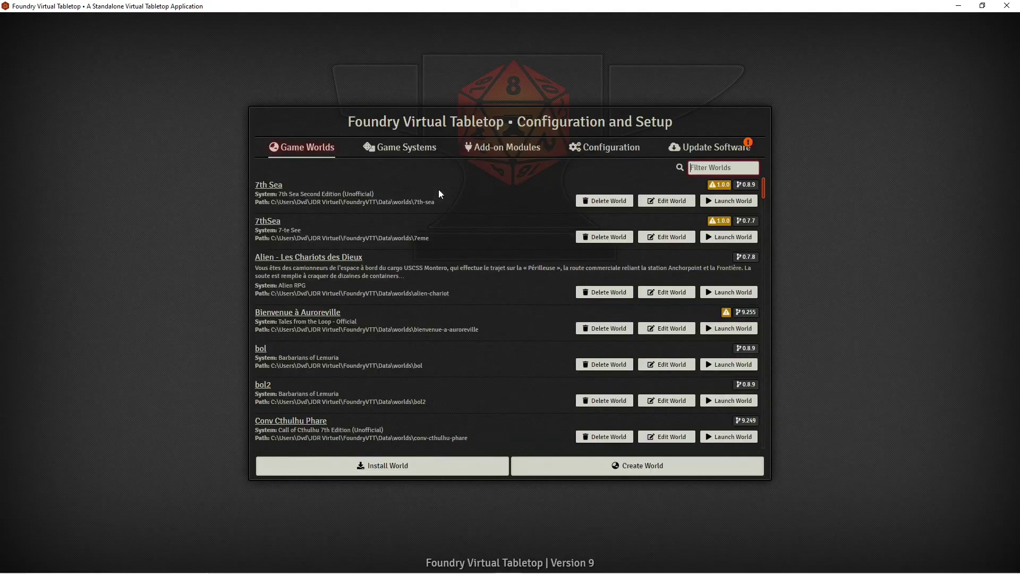
scroll(378, 246, "down", 5)
scroll(378, 247, "down", 10)
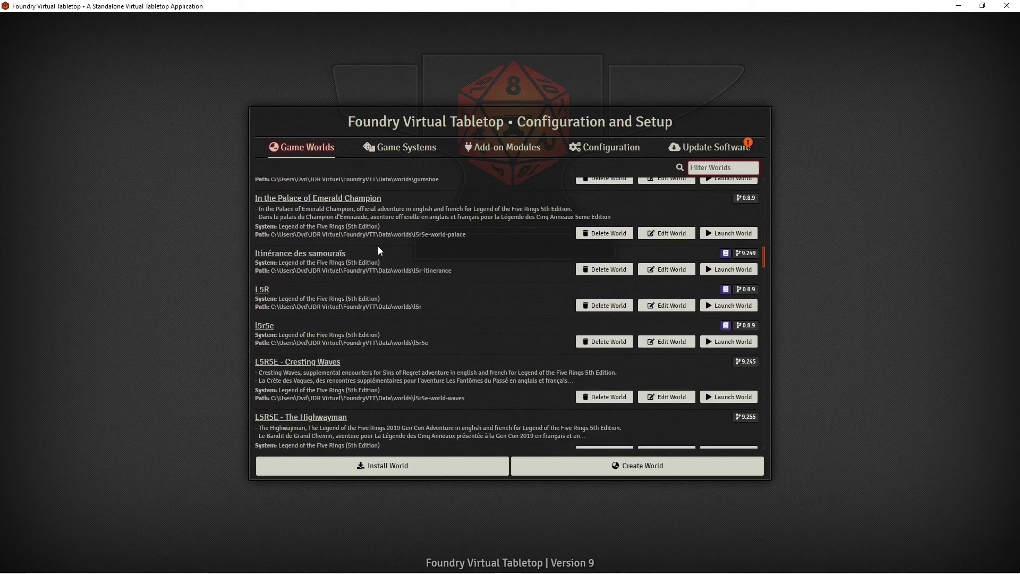
scroll(378, 247, "down", 3)
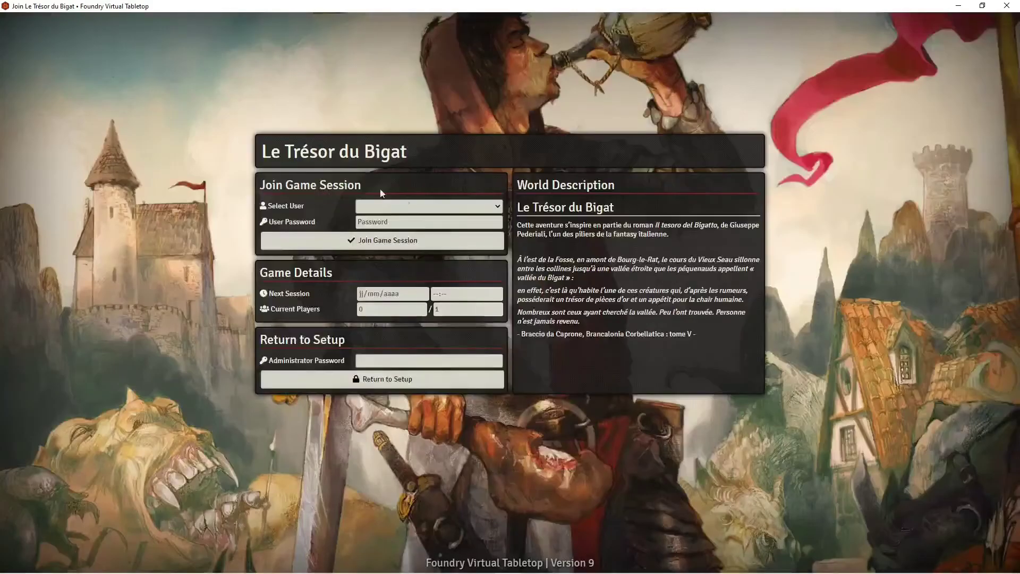
- Join the Le Trésor du Bigat game session as Gamemaster
left_click(416, 206)
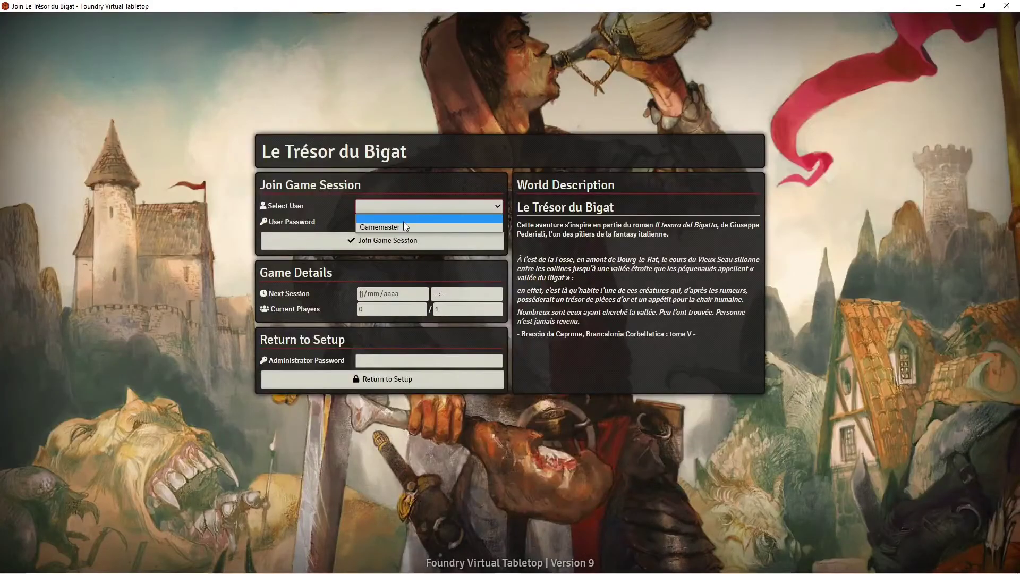
left_click(403, 227)
left_click(403, 245)
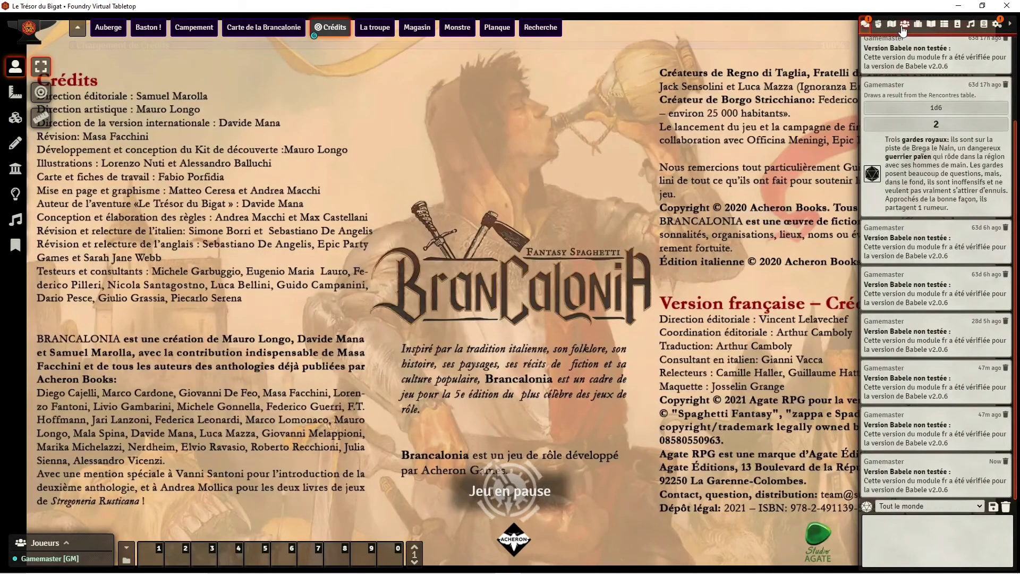
- Place the Fracasse de Trivelle actor from the PJ folder as a token on the Crédits scene
left_click(905, 24)
left_click(898, 82)
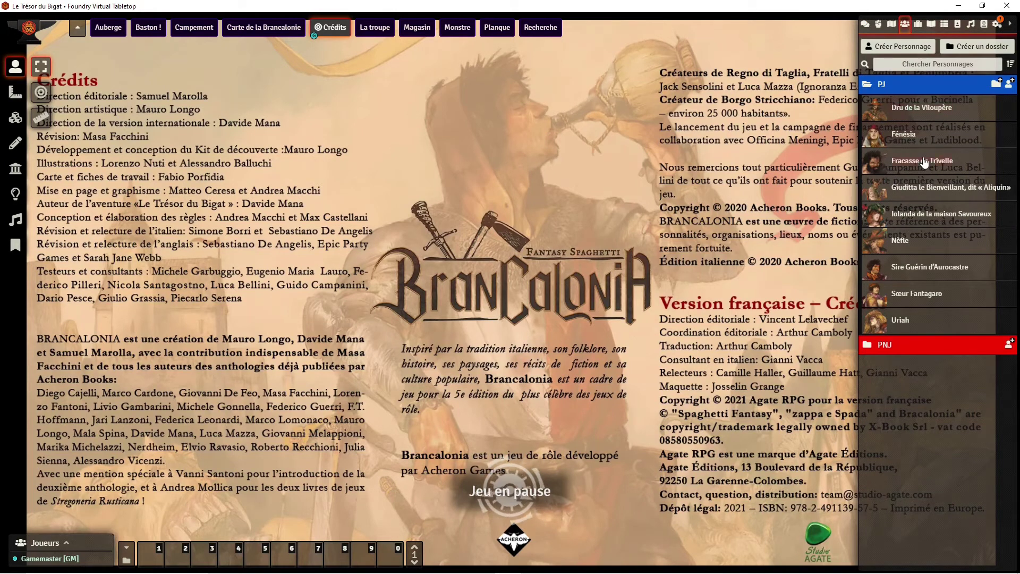
left_click_drag(536, 157, 536, 157)
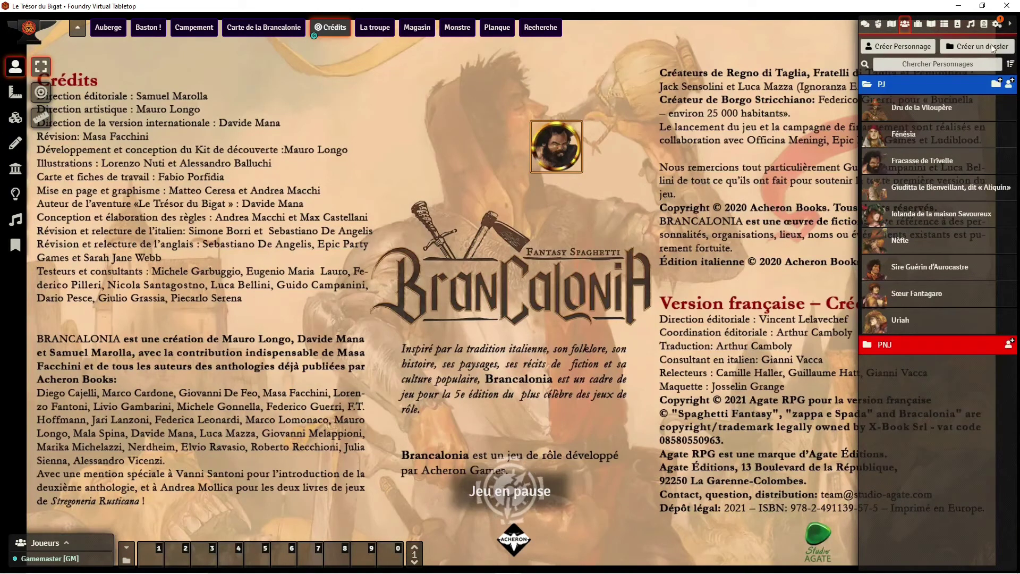
- Find Token Action HUD in the world's module manager by filtering for "tok", enable it and save the module settings
left_click(998, 24)
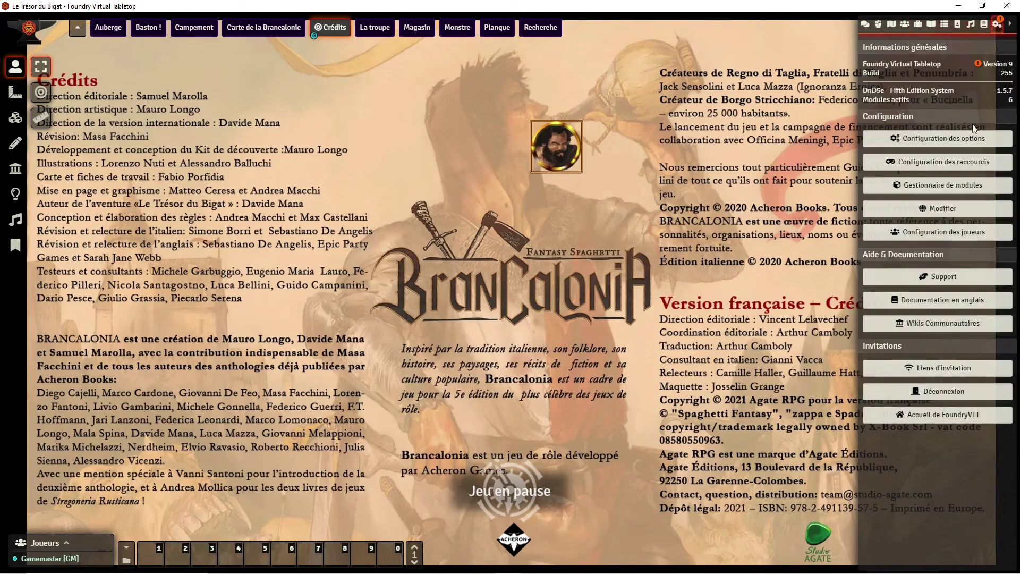
left_click(953, 186)
left_click(394, 138)
type("to")
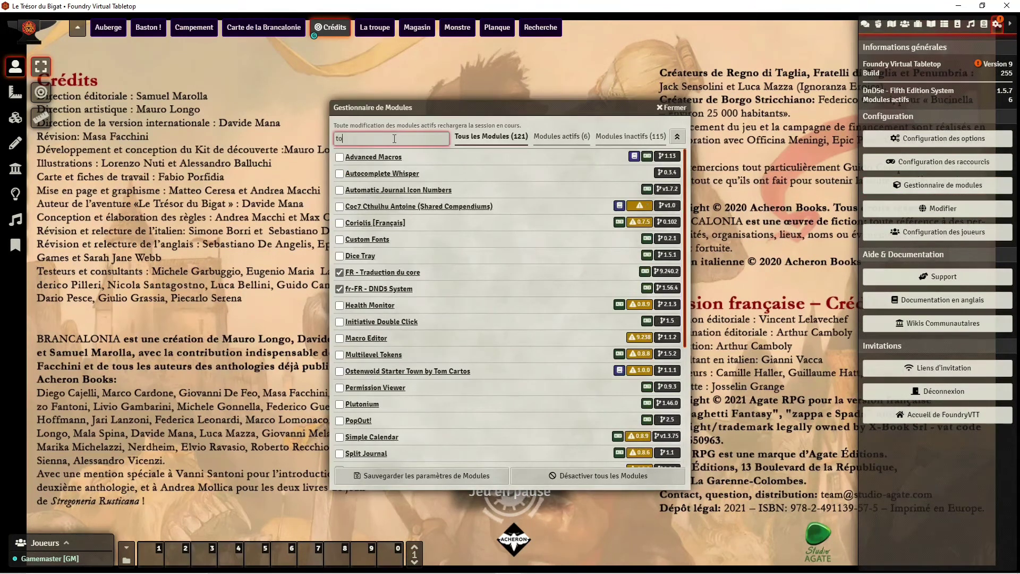
scroll(397, 261, "down", 1)
type("k")
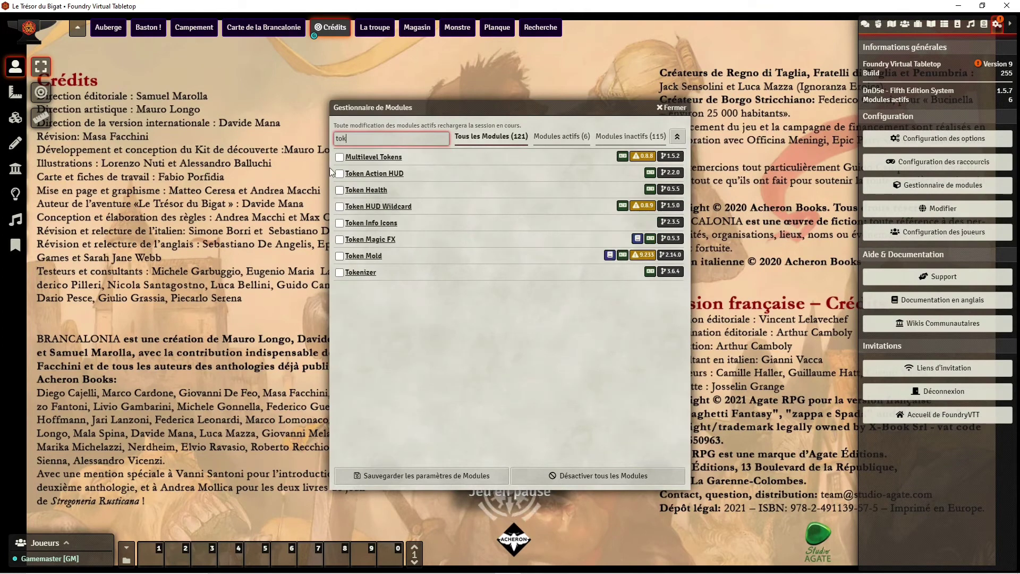
left_click(339, 173)
left_click(422, 473)
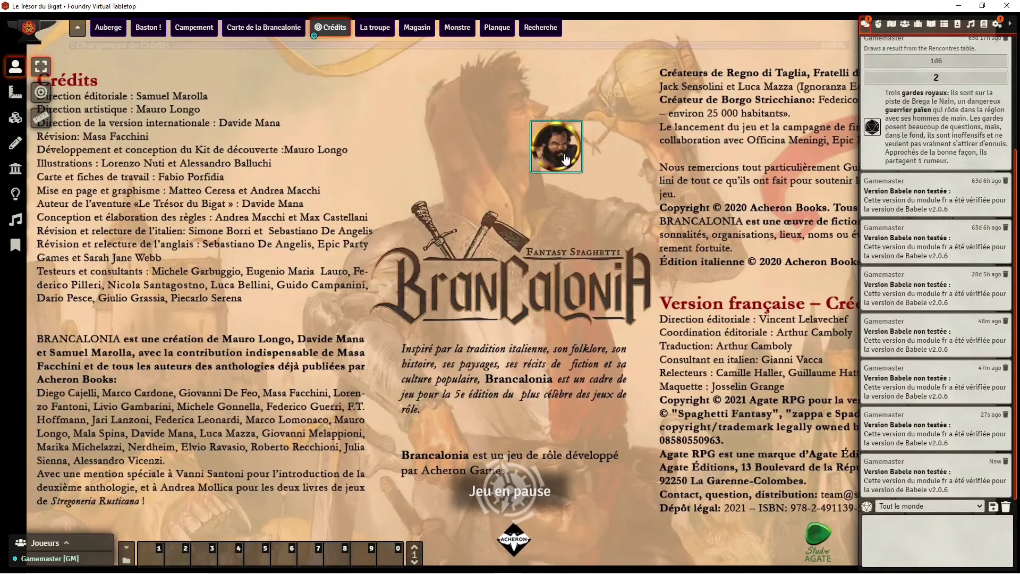
- Select the Fracasse de Trivelle token and look through its action HUD categories, from Inventaire and Capacités to Tests, Conditions and Utilitaire
left_click(565, 159)
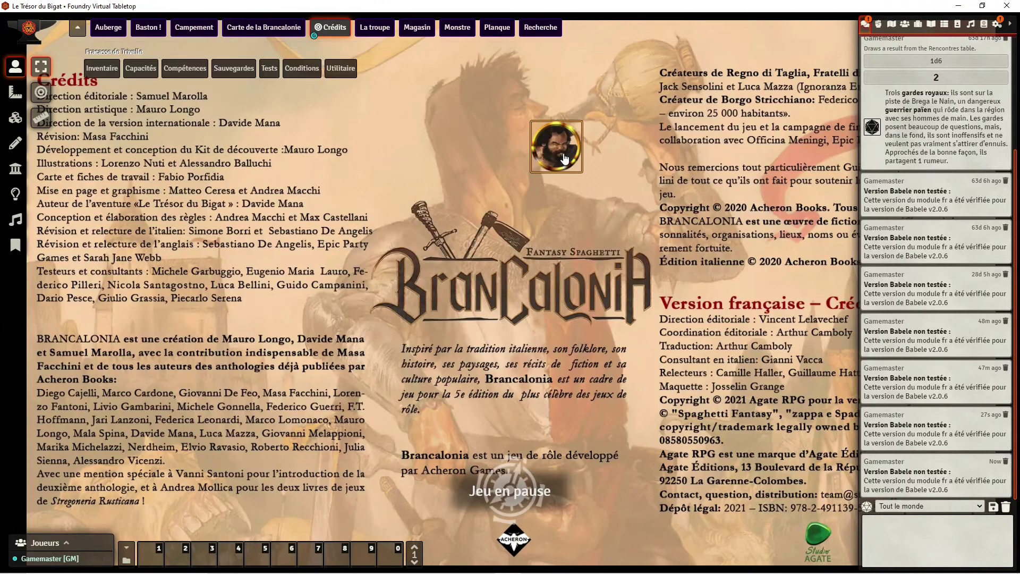
mouse_move(106, 71)
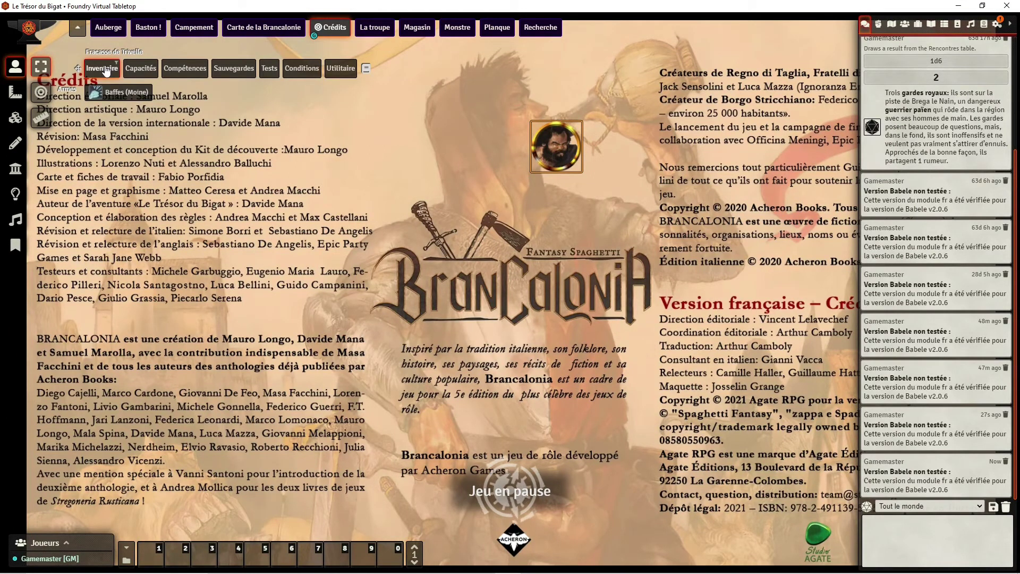
mouse_move(151, 71)
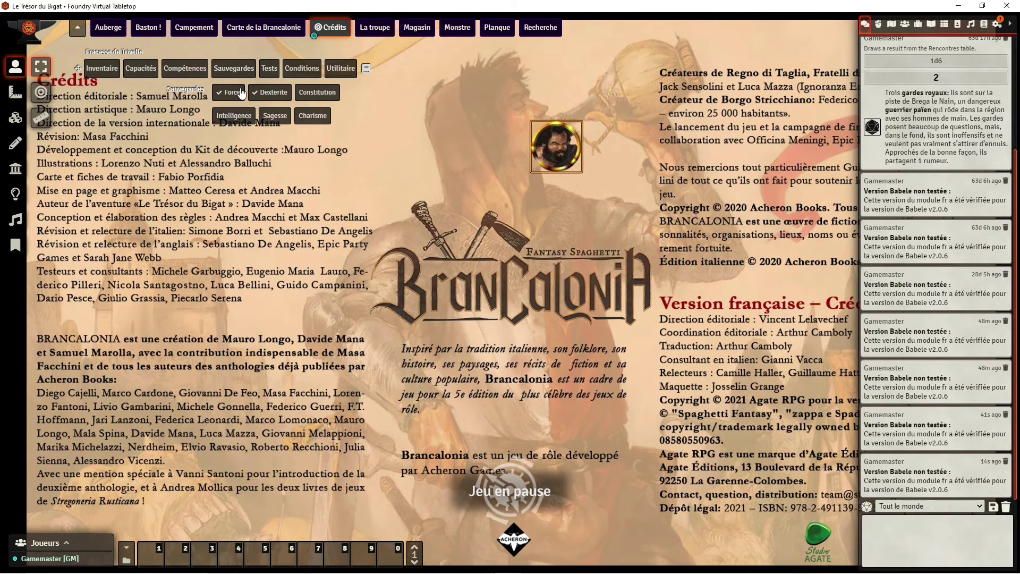
mouse_move(271, 69)
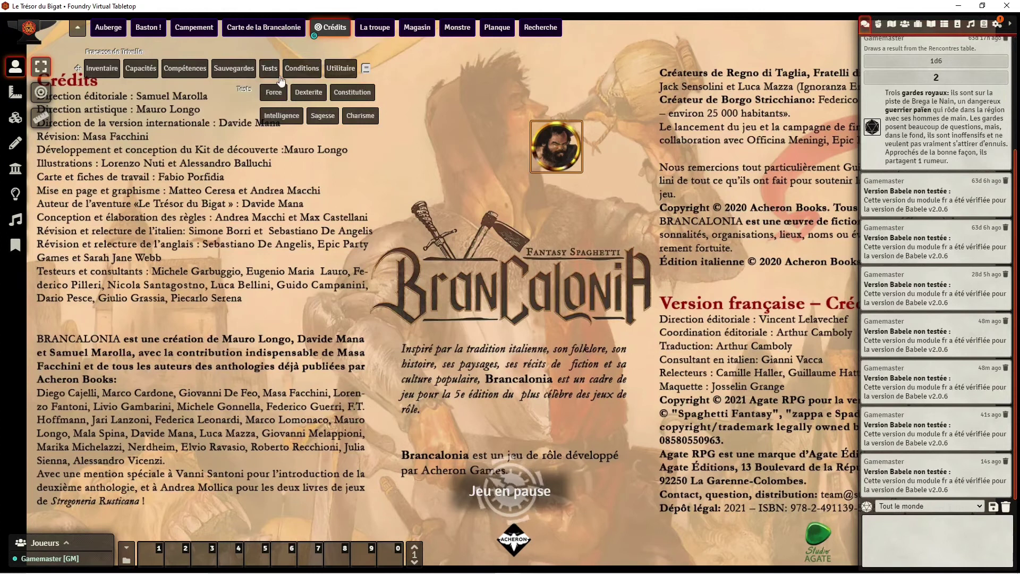
mouse_move(302, 69)
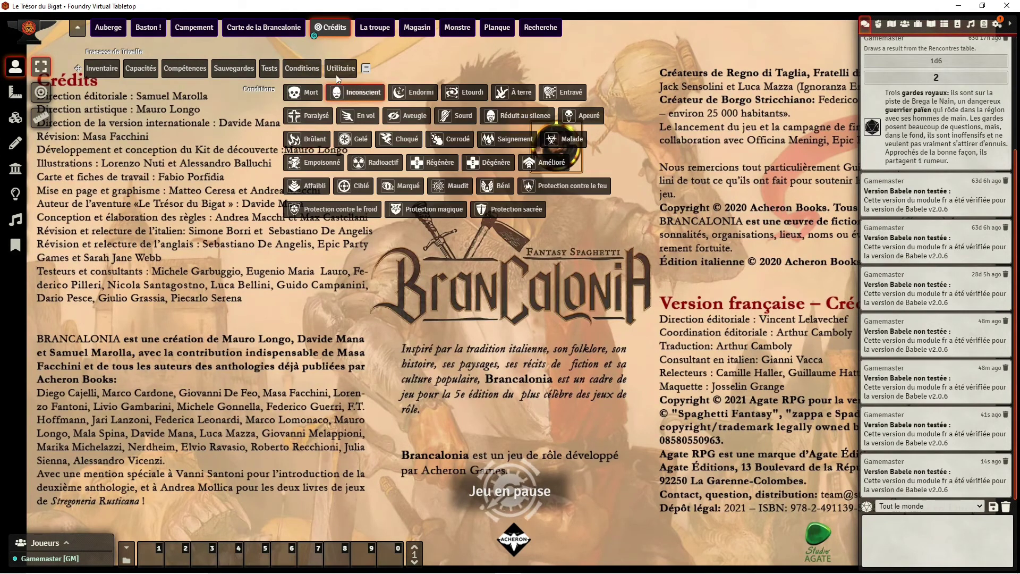
mouse_move(338, 69)
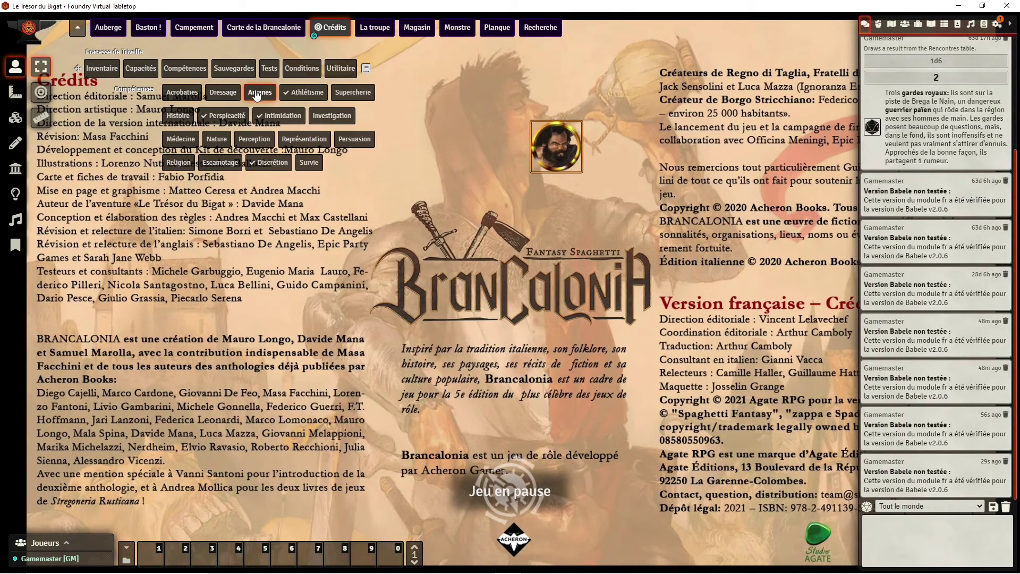
- Roll a normal Acrobaties skill check for Tout le monde from the token's action HUD
left_click(189, 96)
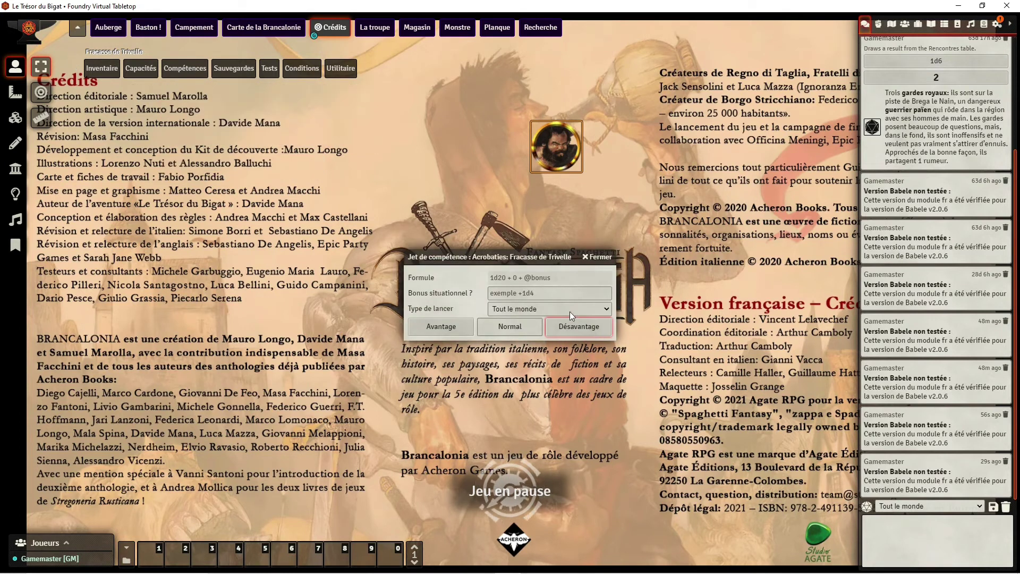
left_click(510, 331)
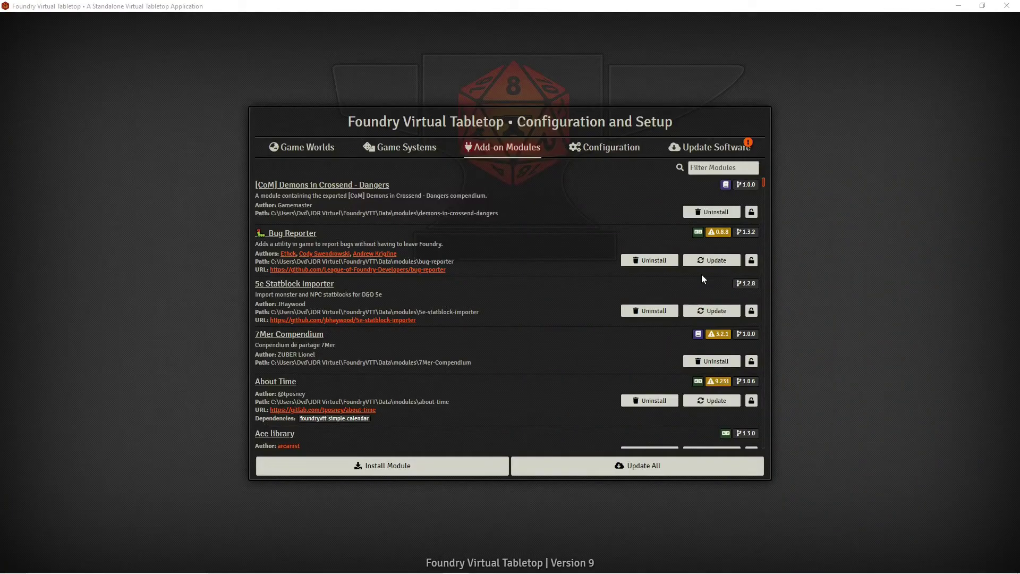
- Filter the installed add-on modules by "mul" to find Multilevel Tokens
left_click(725, 169)
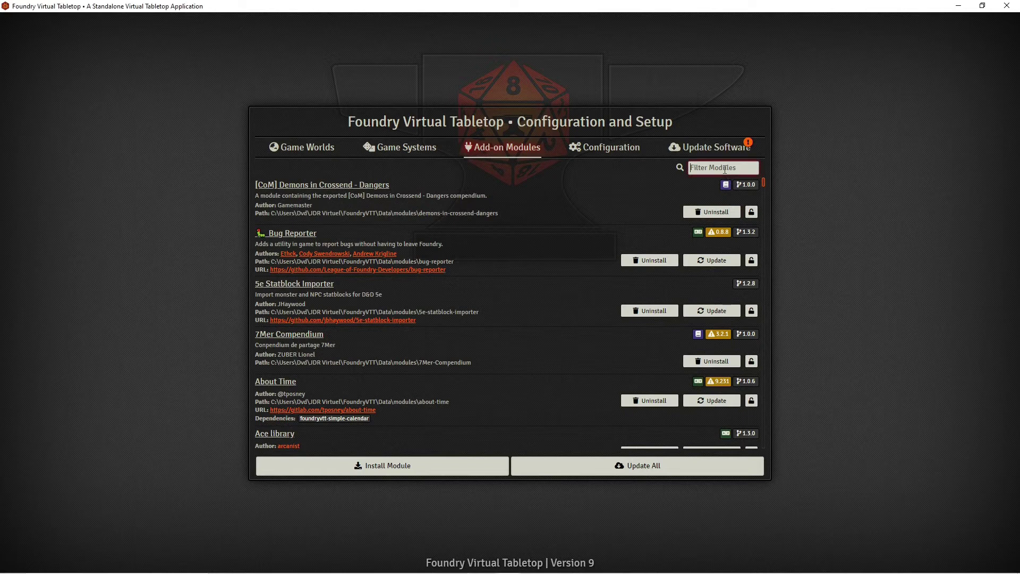
type("mul")
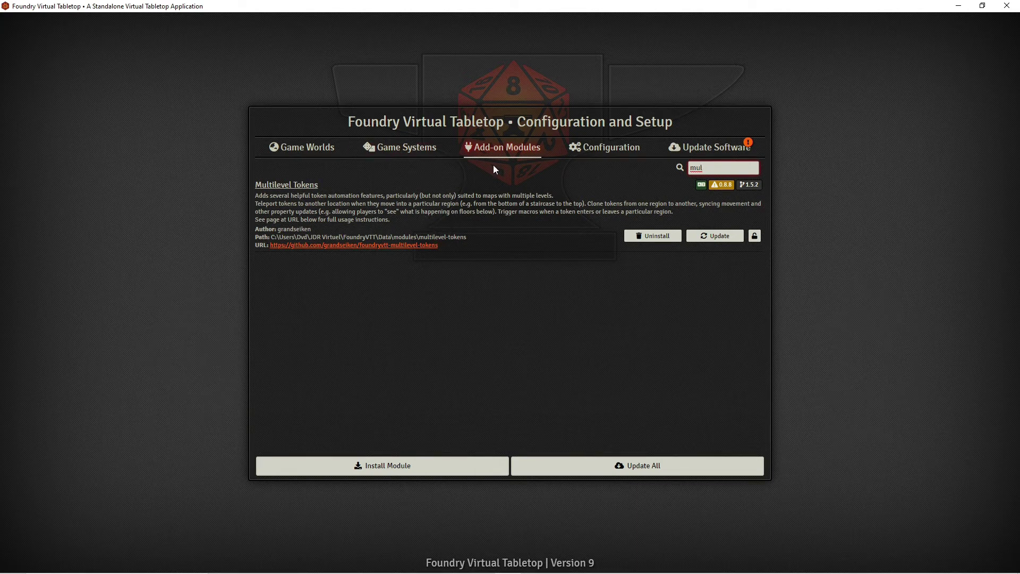
- Find the Cthulhu Encagés world among the game worlds and launch it
left_click(312, 149)
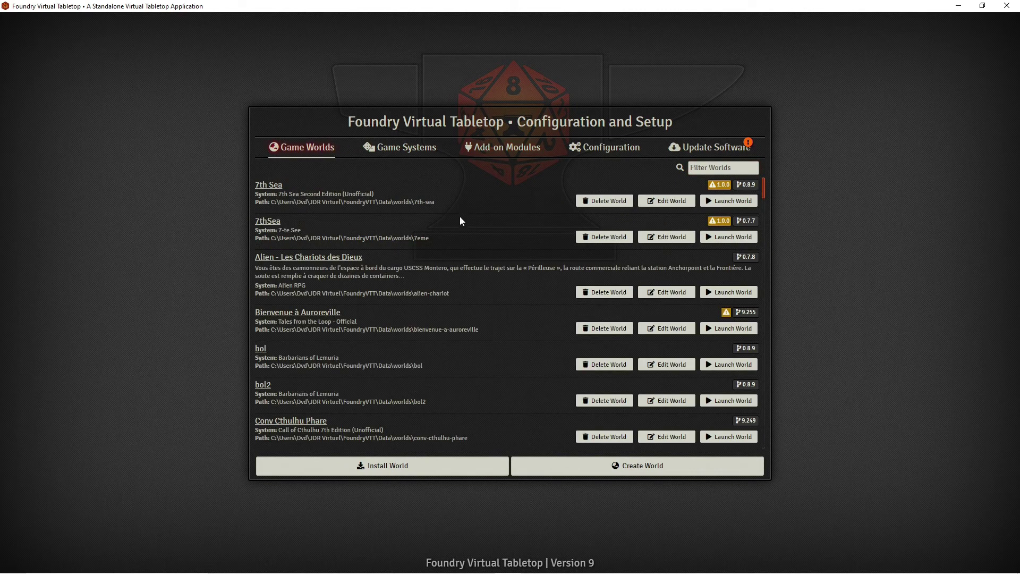
scroll(446, 245, "down", 2)
scroll(448, 251, "down", 3)
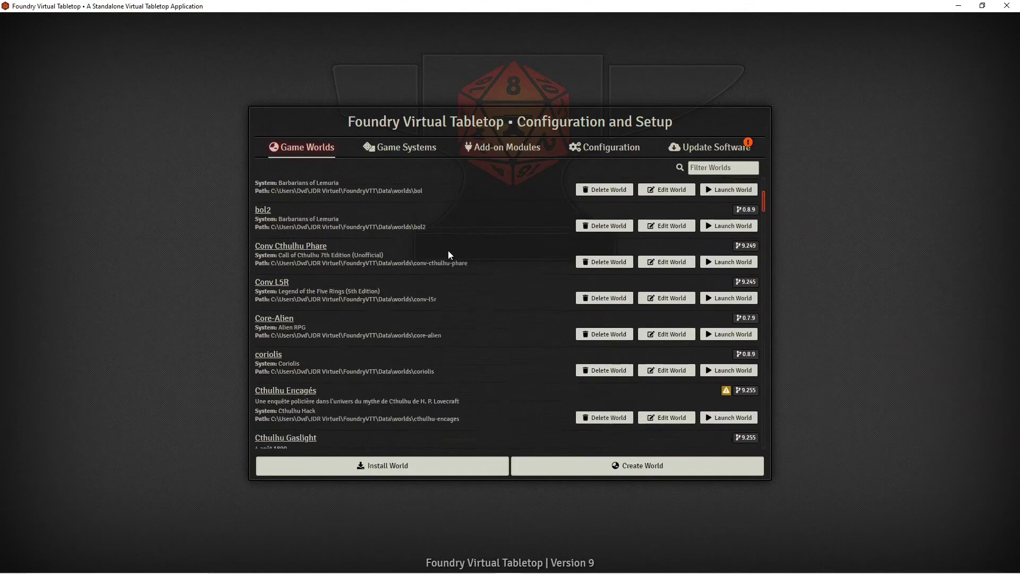
left_click(716, 325)
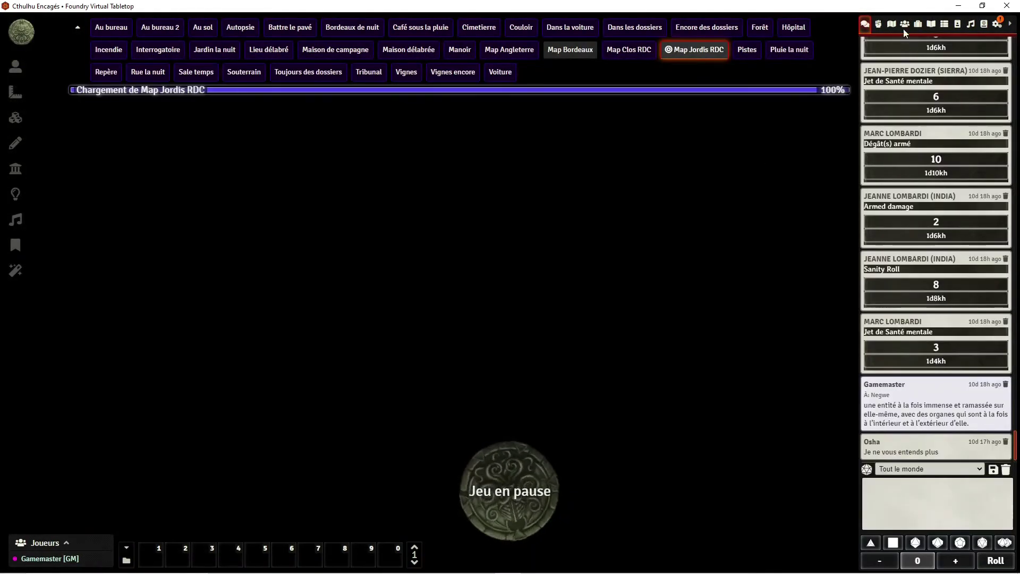
- Open the Maps scene folder, view the Map Jordis Grenier scene and return to Map Jordis RDC
left_click(892, 26)
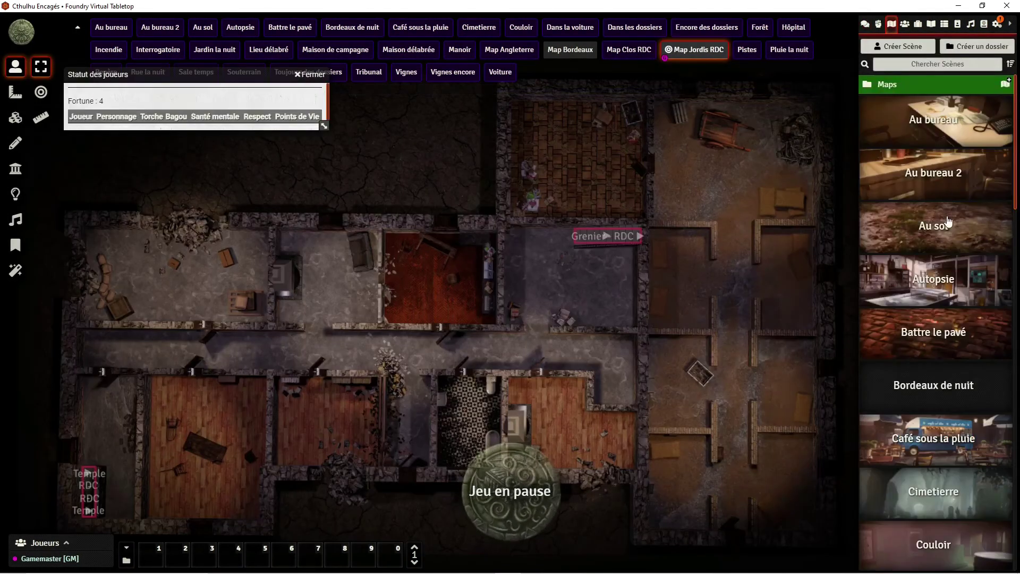
left_click(912, 83)
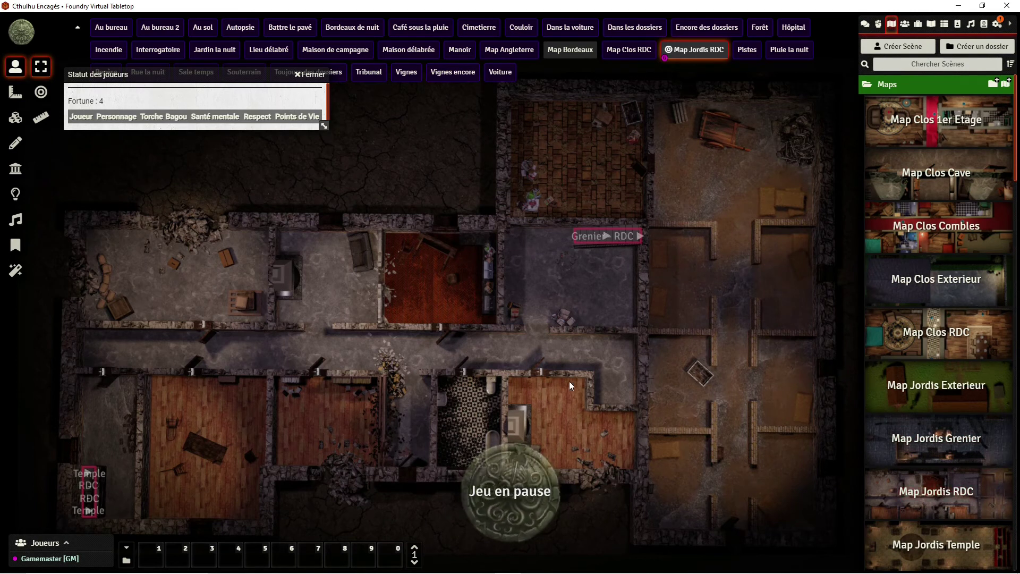
left_click(971, 449)
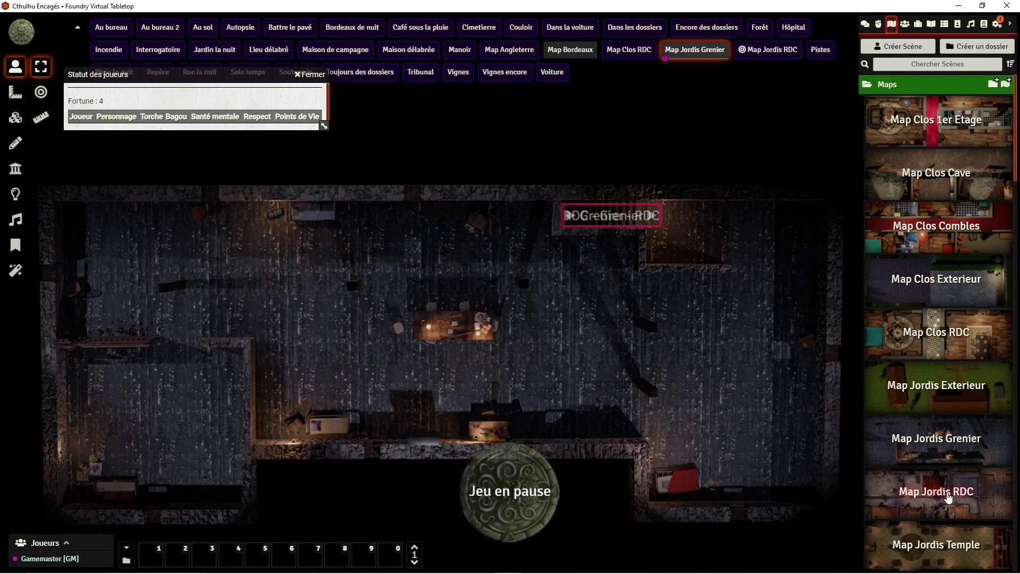
left_click(948, 497)
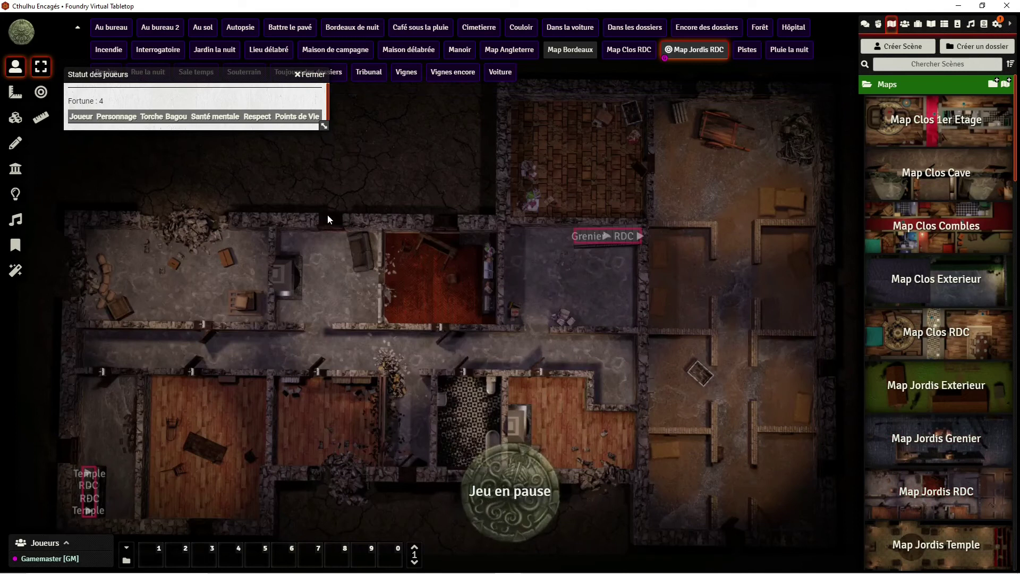
- Check Multilevel Tokens in the world's module manager by filtering for "mu", and close the manager
left_click(997, 23)
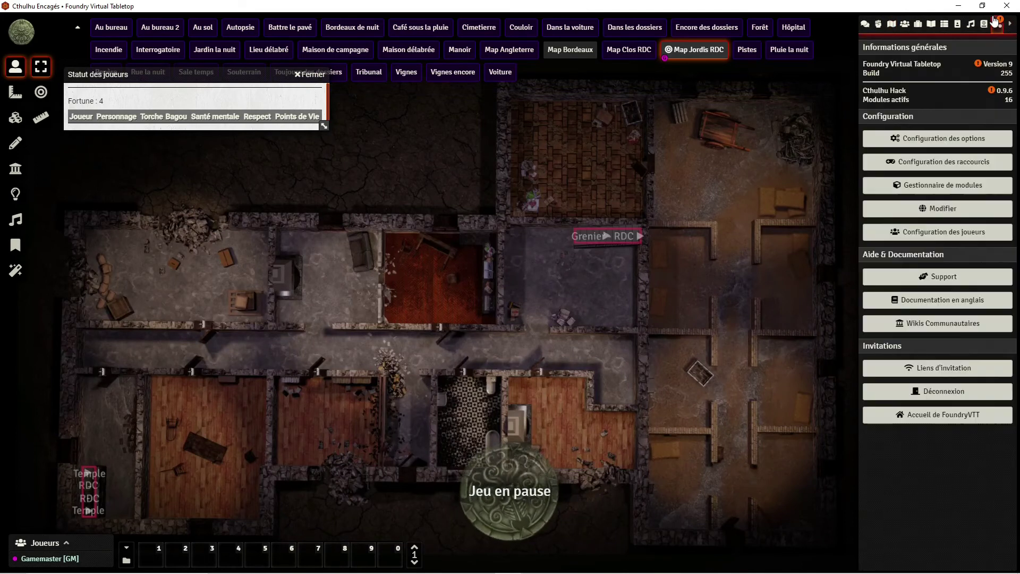
left_click(943, 186)
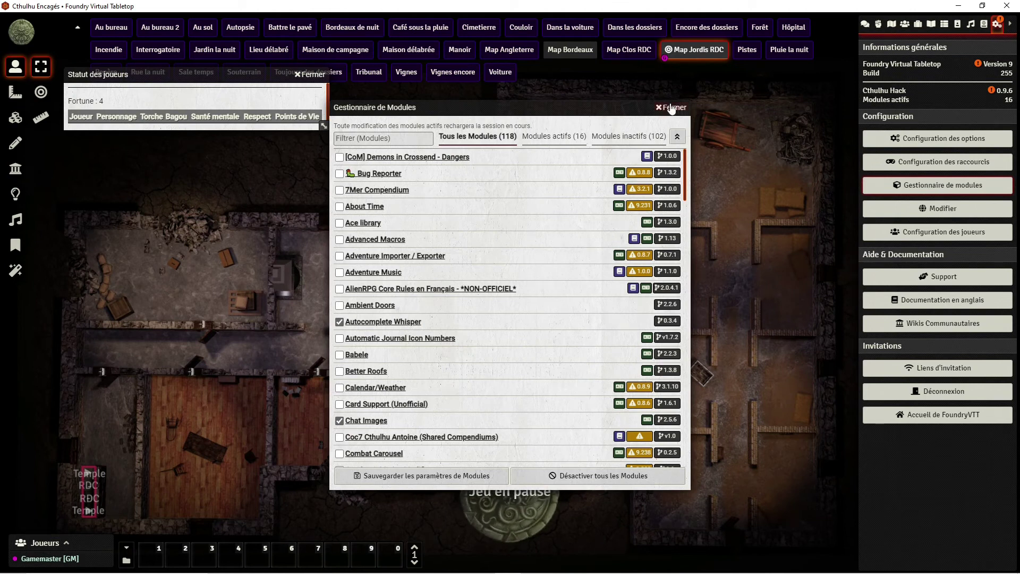
left_click(414, 138)
type("mu")
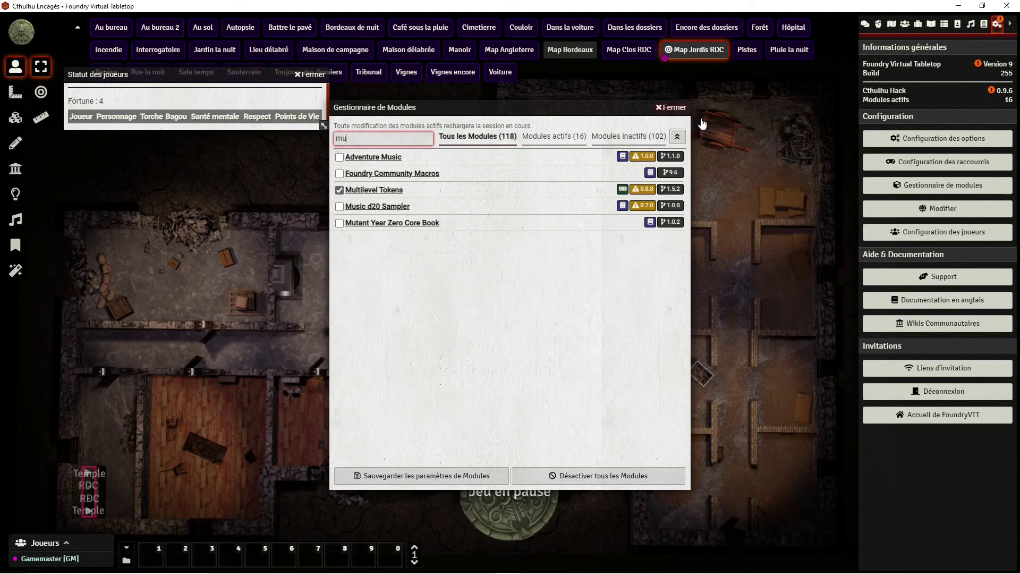
left_click(672, 107)
- Look over the Multilevel Tokens options in the game's module settings, and close the settings without changes
left_click(992, 140)
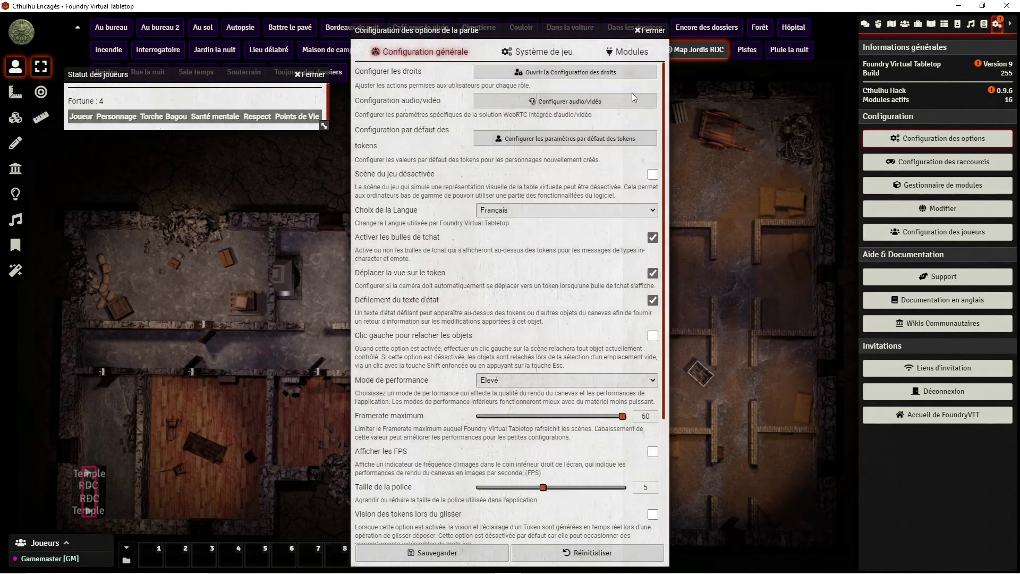
left_click(629, 52)
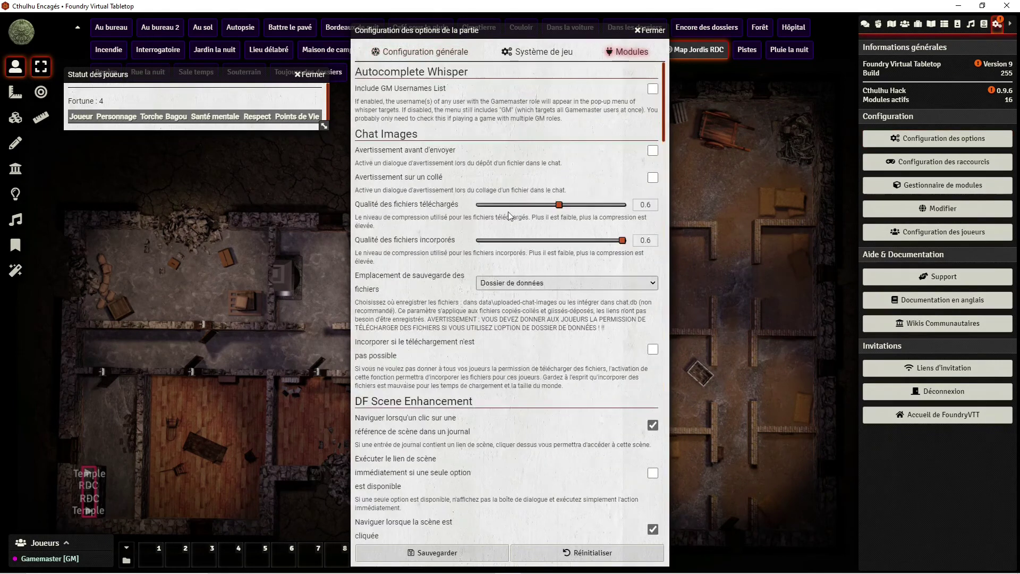
scroll(509, 212, "down", 10)
scroll(512, 216, "down", 7)
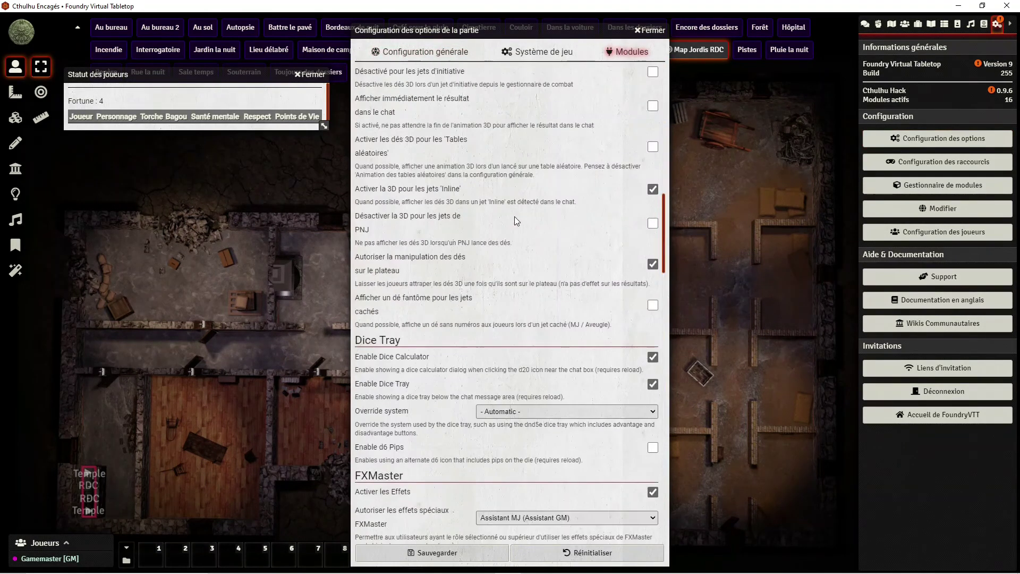
scroll(515, 216, "down", 12)
scroll(494, 219, "up", 3)
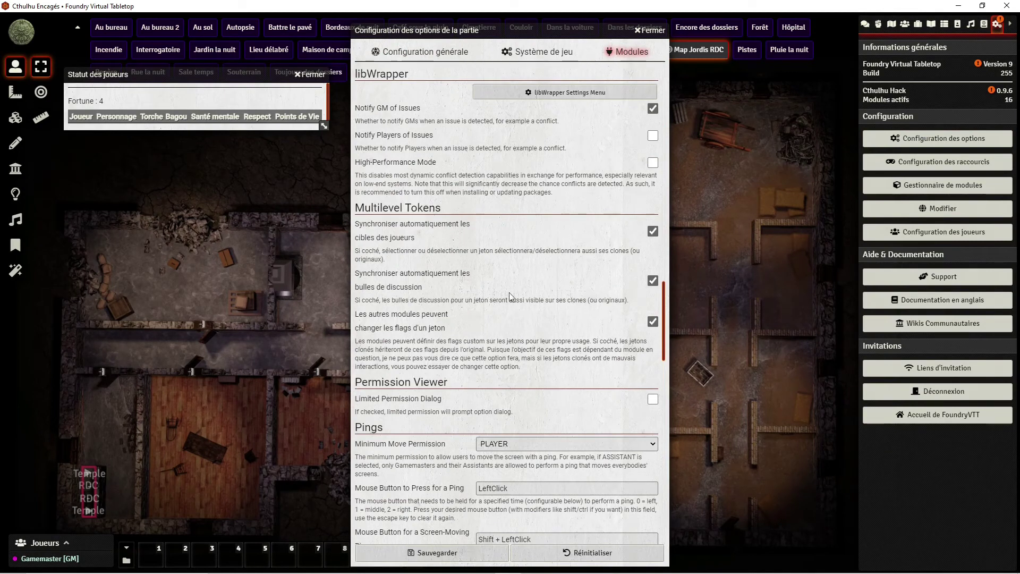
left_click(651, 30)
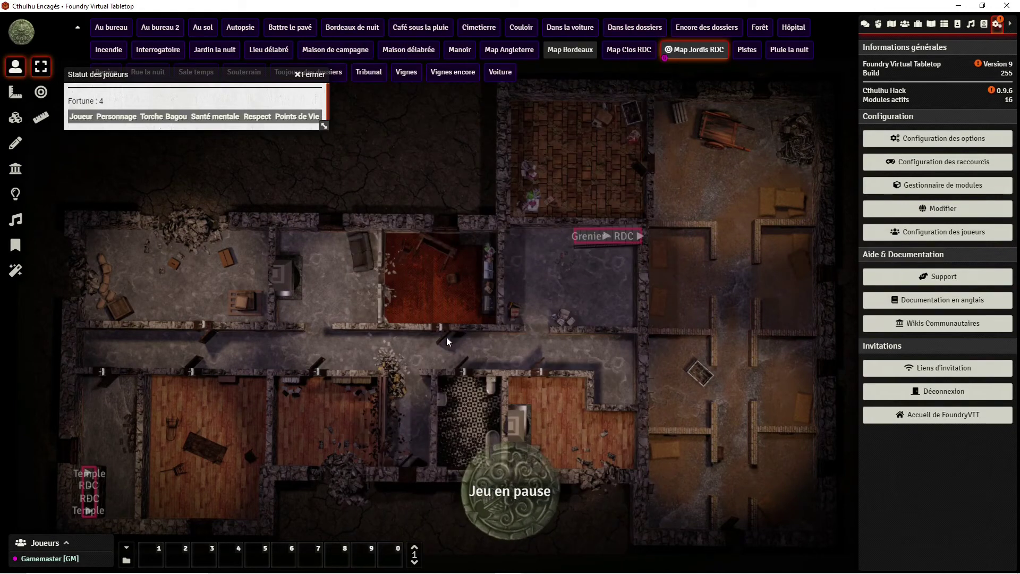
- Draw a rectangle about 169 by 165 pixels in the wood-floored room next to the tiled bathroom on Map Jordis RDC, and open its configuration
left_click_drag(426, 339, 460, 287)
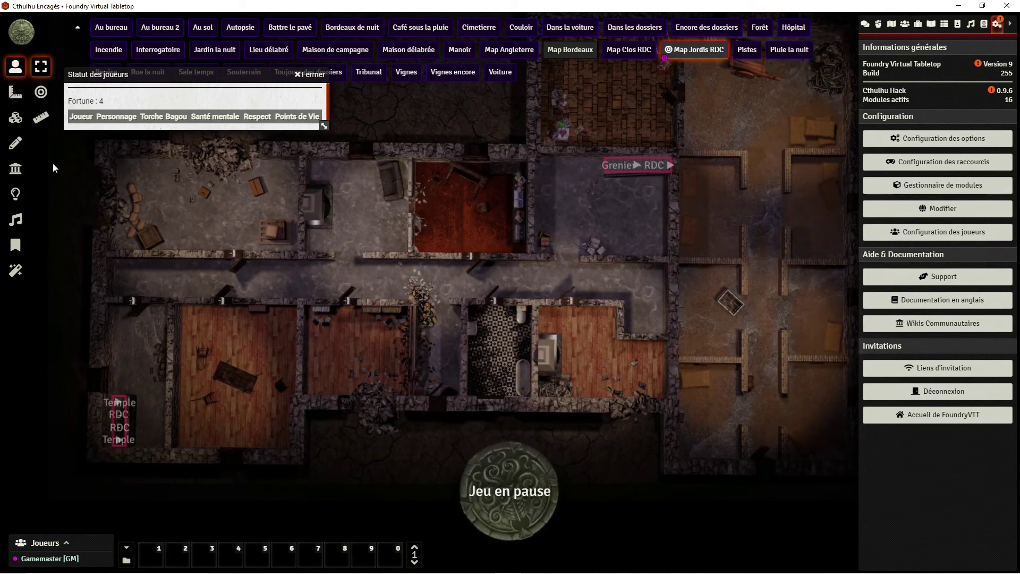
left_click(16, 144)
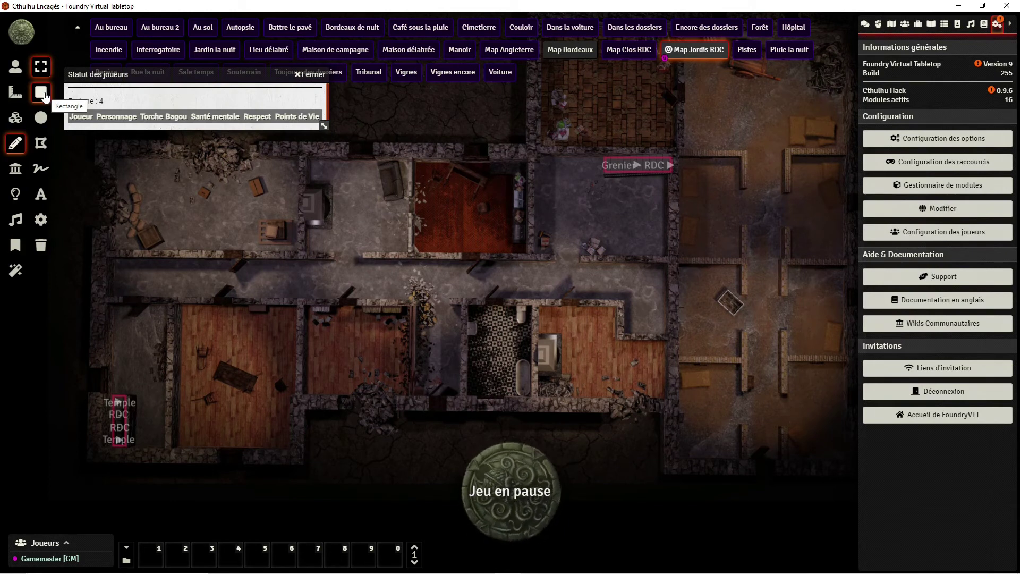
left_click(43, 100)
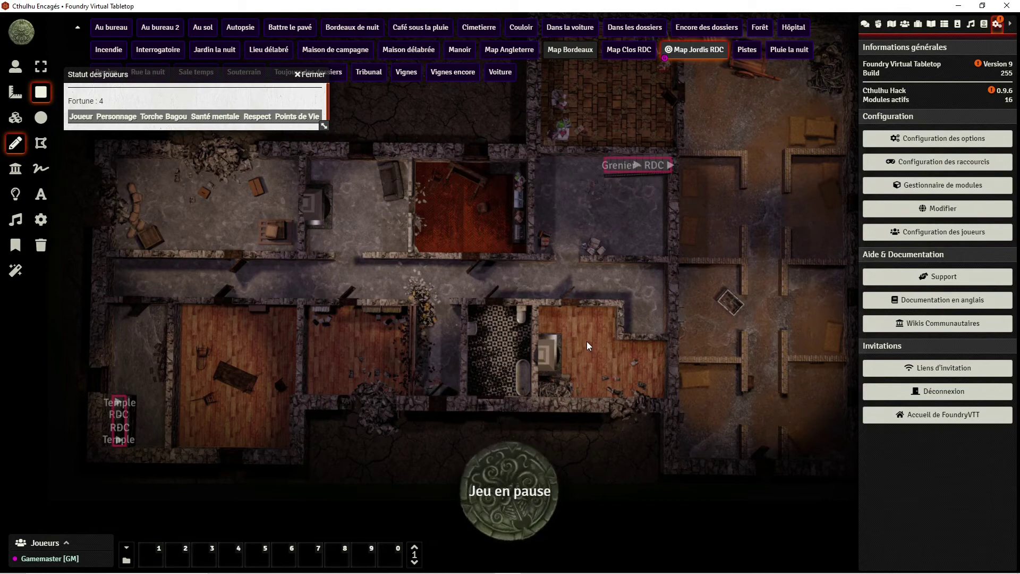
double_click(613, 375)
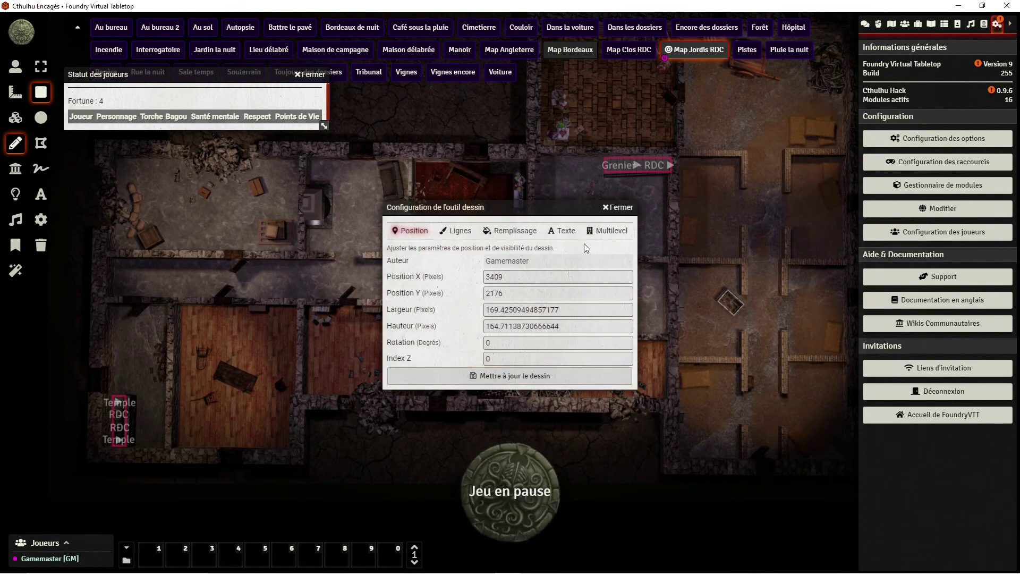
- Make the rectangle a Multilevel teleporter entrance (Entrée) with the teleport identifier RDC-Grenier, and update the drawing
left_click(610, 231)
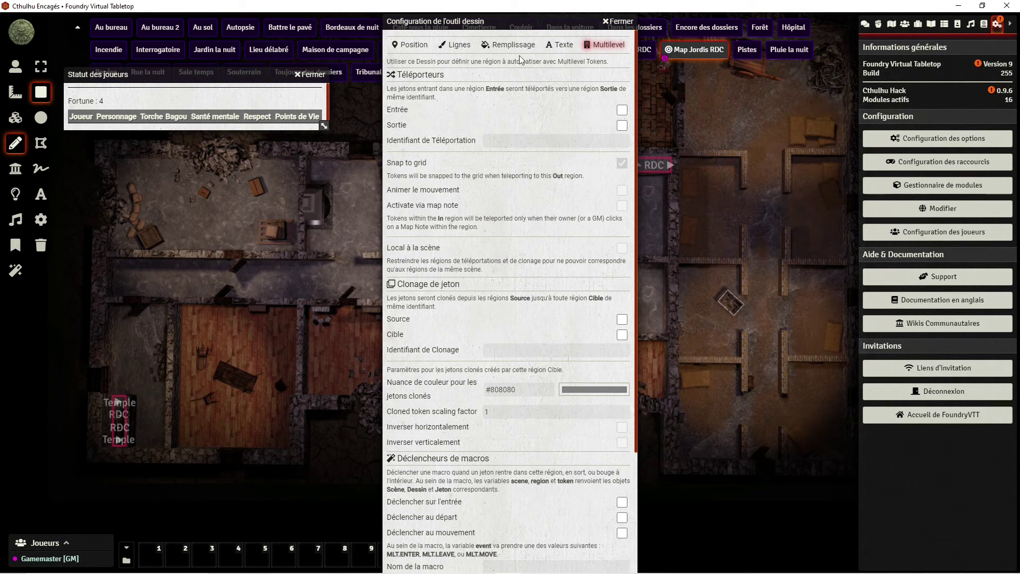
left_click_drag(465, 24, 455, 23)
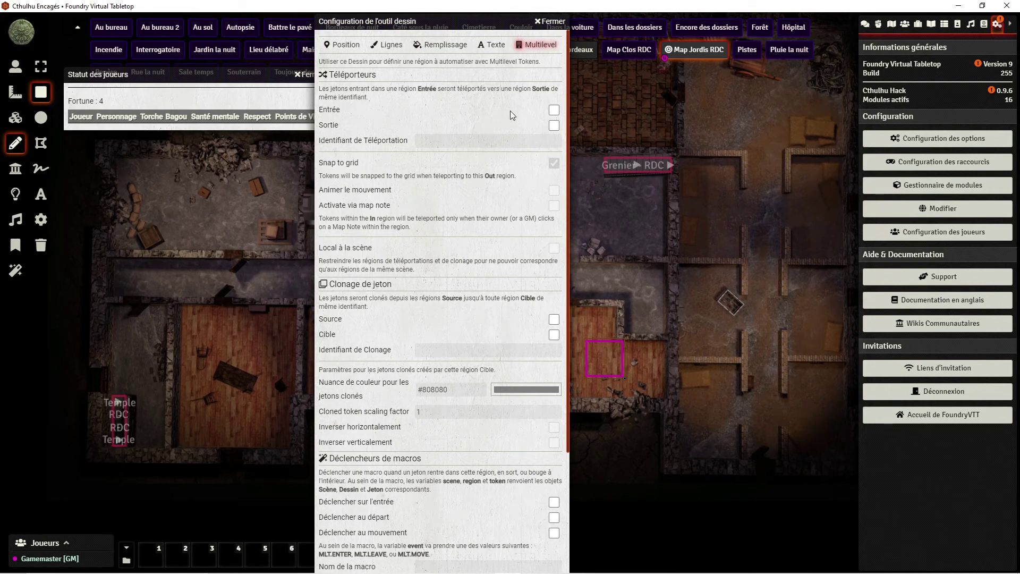
left_click(555, 111)
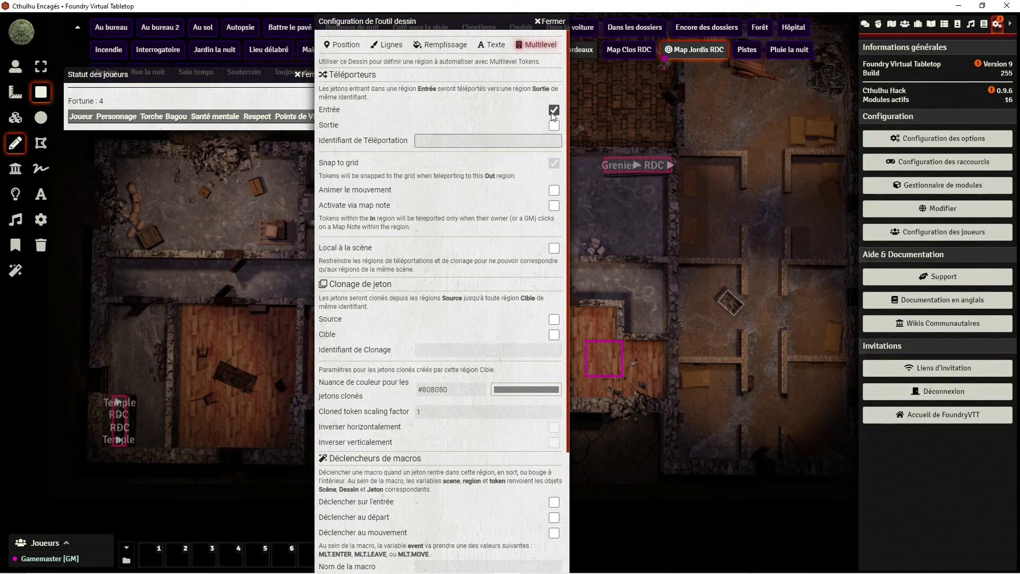
left_click(443, 140)
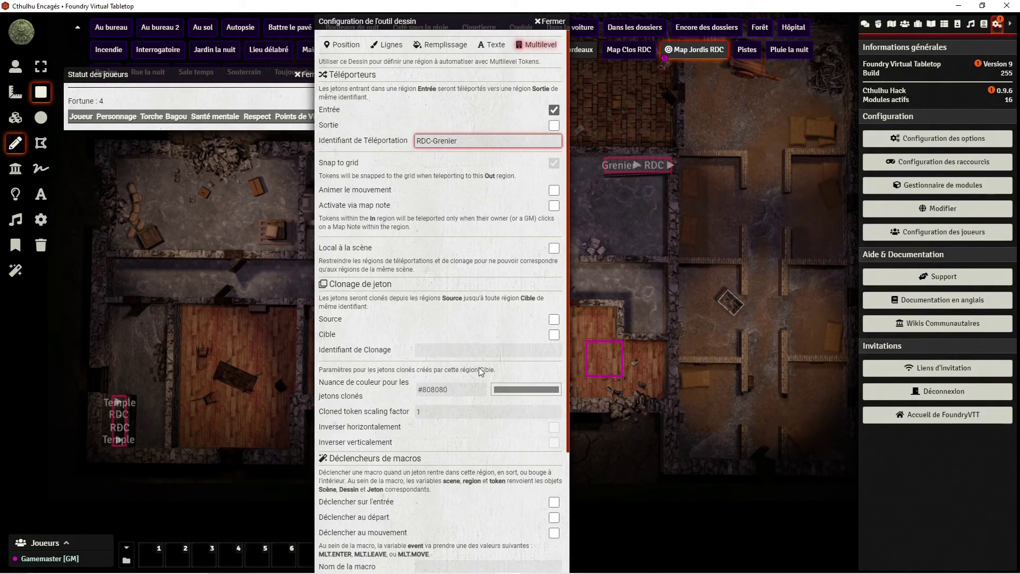
scroll(492, 389, "down", 3)
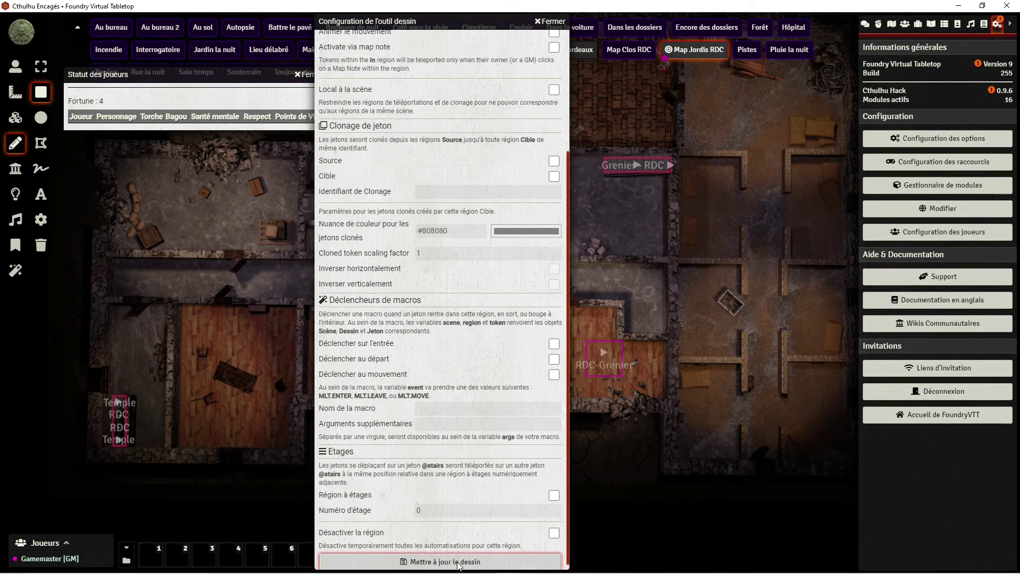
left_click(458, 566)
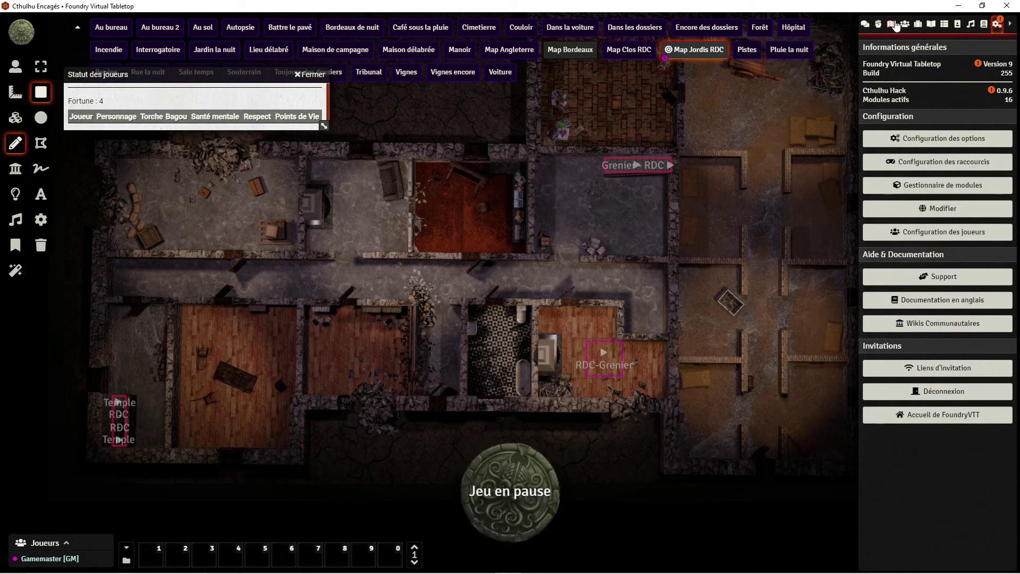
- Switch to Map Jordis Grenier, draw a rectangle about 217 by 178 pixels on the attic floor beside the lit table, and open its configuration
left_click(892, 25)
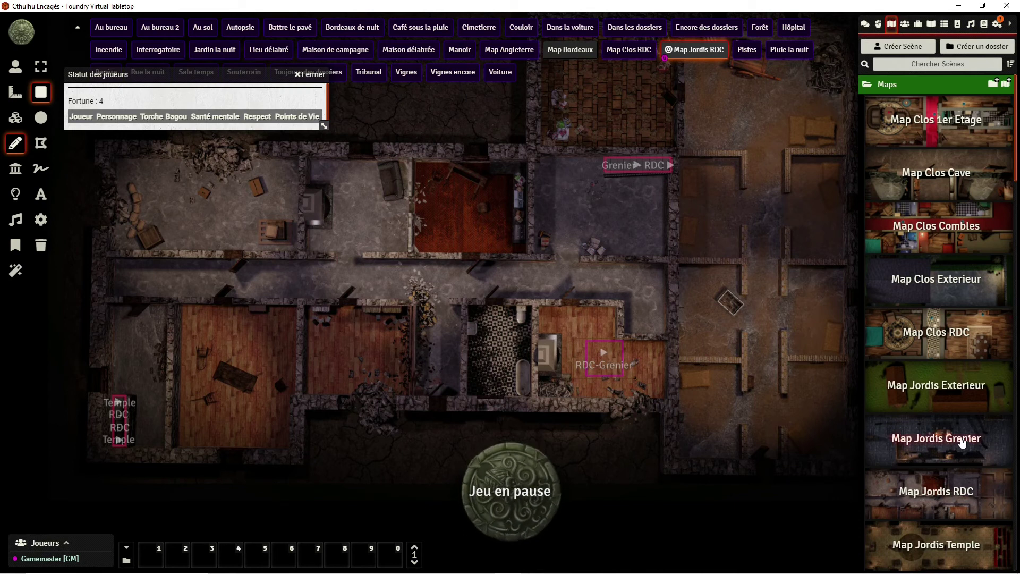
left_click(904, 440)
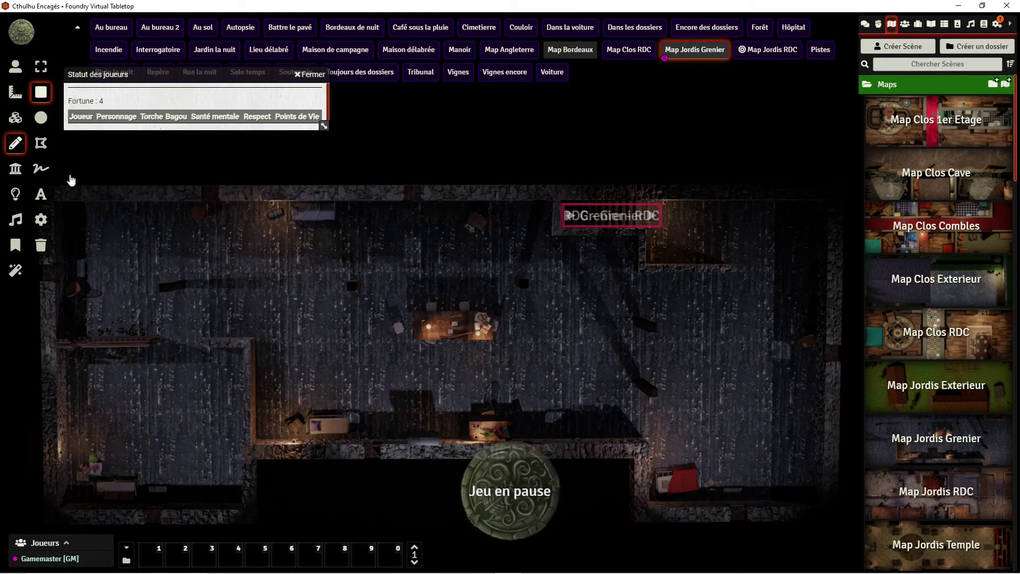
mouse_move(532, 324)
left_mouse_down()
mouse_move(534, 342)
mouse_move(595, 374)
left_mouse_up()
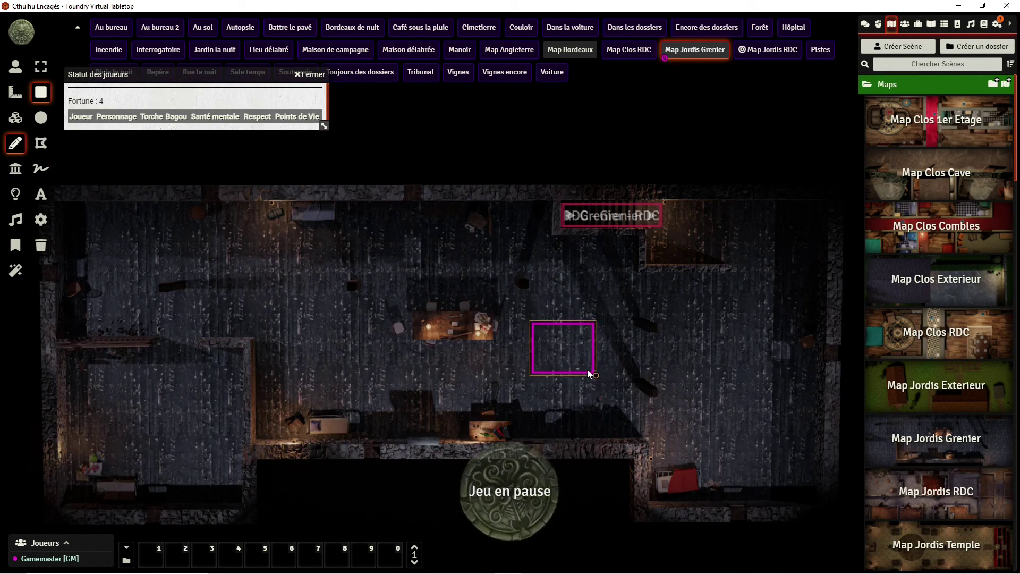
double_click(579, 372)
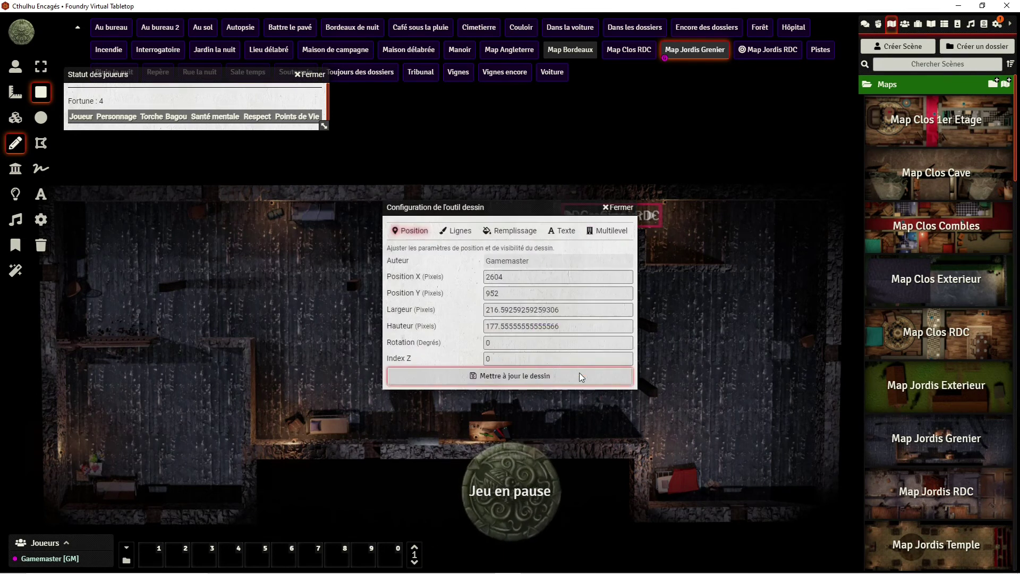
- Make the attic rectangle a Multilevel teleporter exit (Sortie) with the teleport identifier RDC-Grenier, and update the drawing
left_click(613, 230)
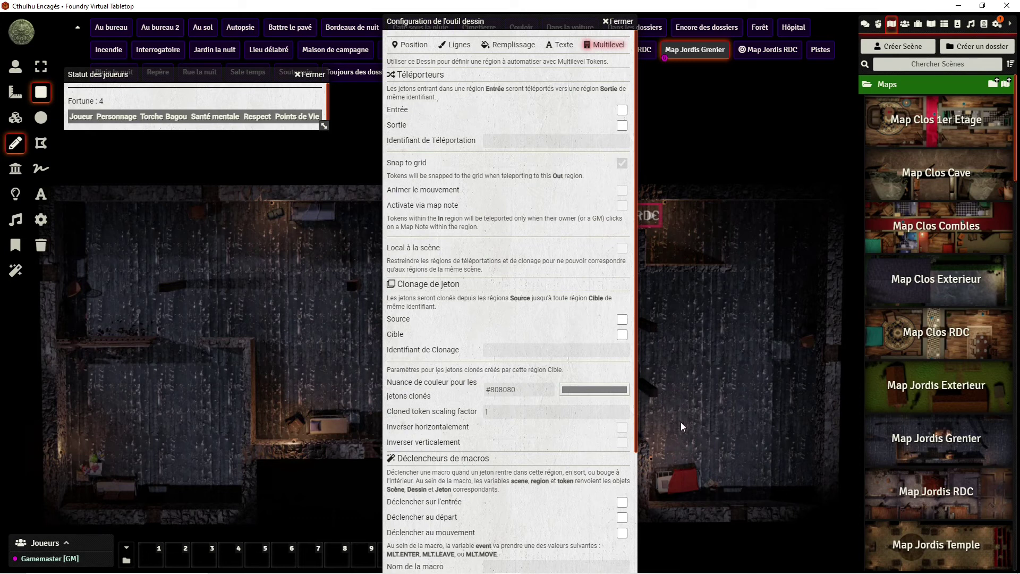
left_click(622, 126)
left_click(501, 137)
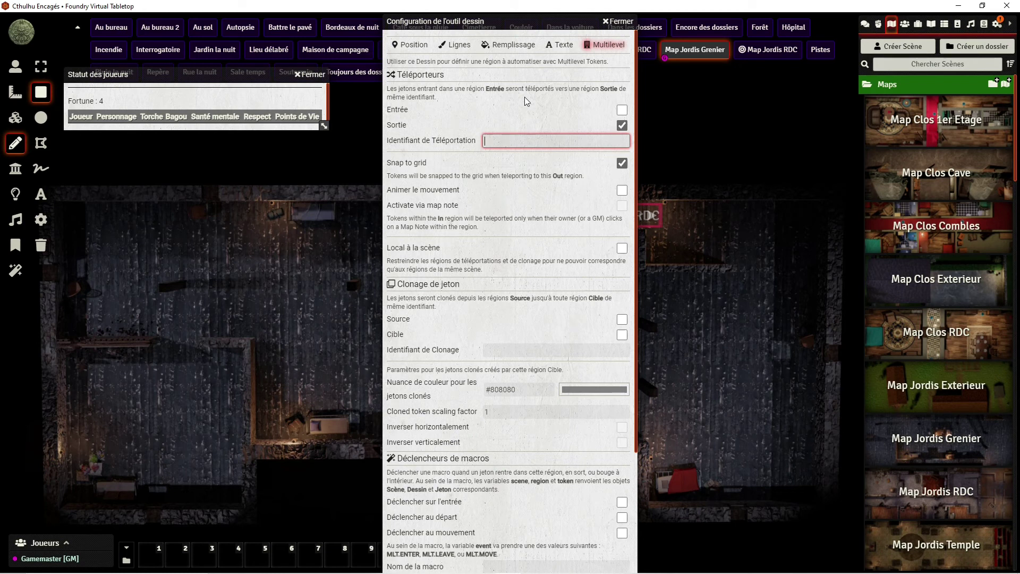
type("RDC-Grenier")
scroll(540, 342, "down", 3)
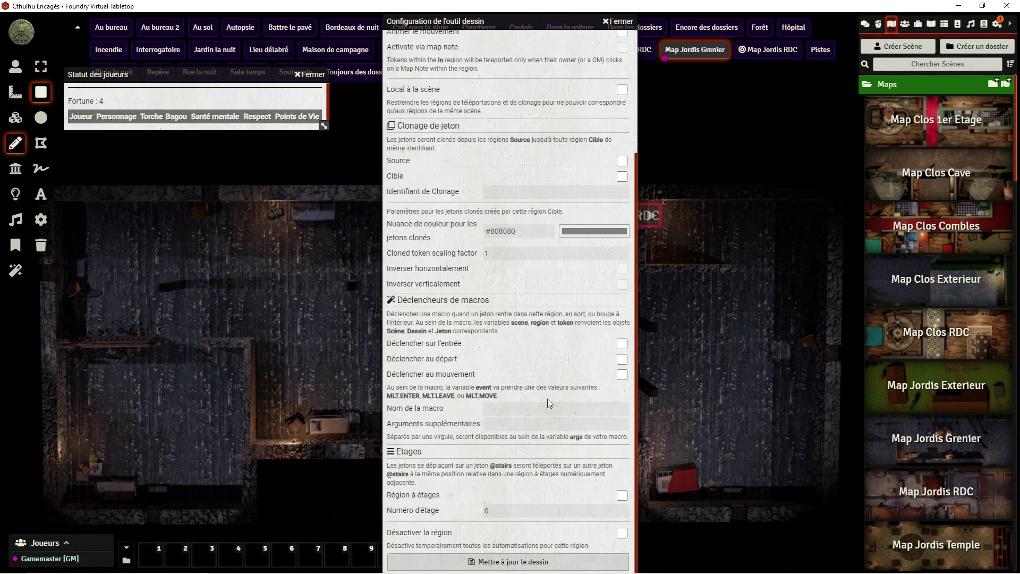
left_click(553, 562)
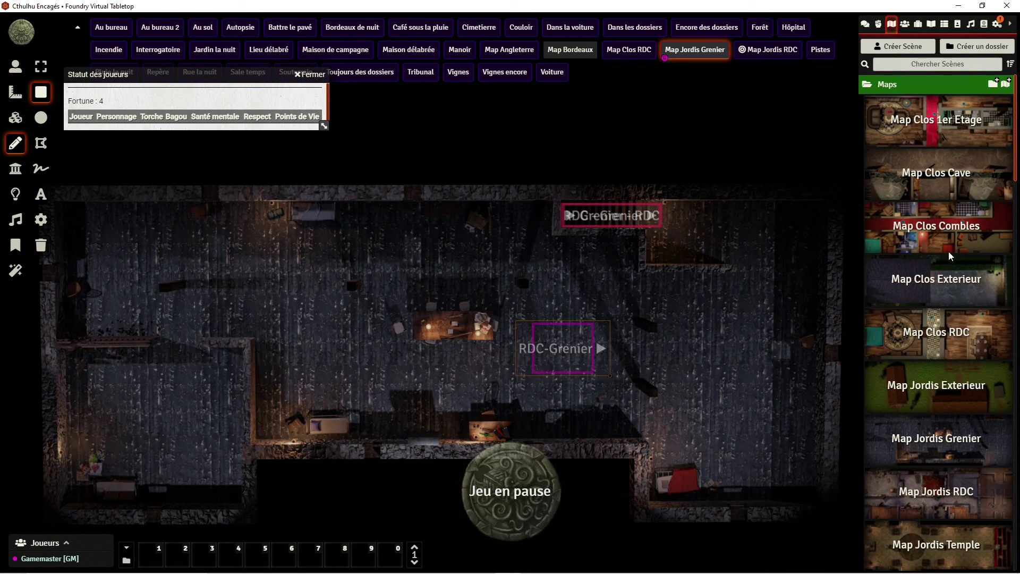
- Return to Map Jordis RDC and place the second character from the PJ Gendarmes folder beside the RDC-Grenier region
left_click(934, 489)
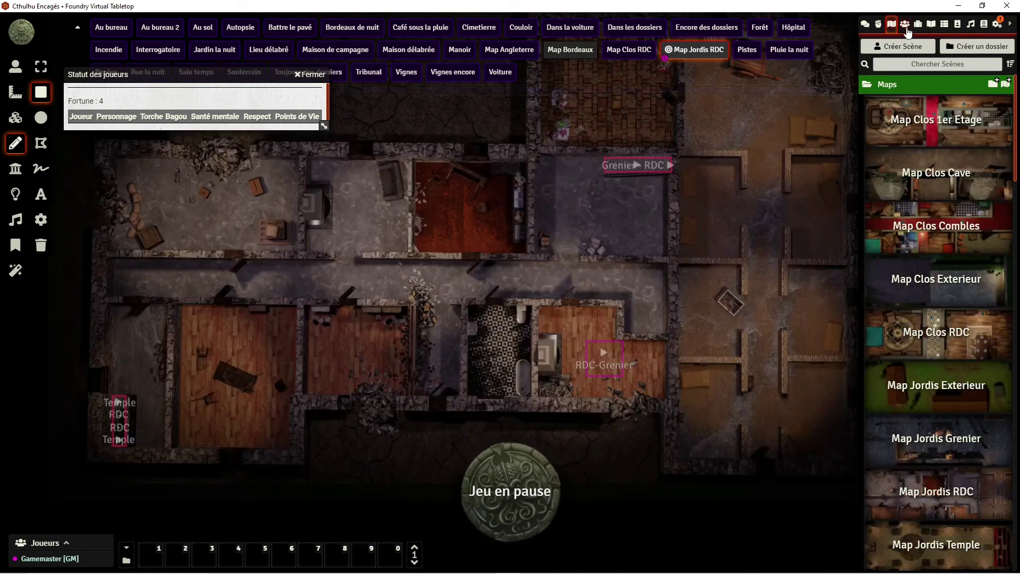
left_click(906, 25)
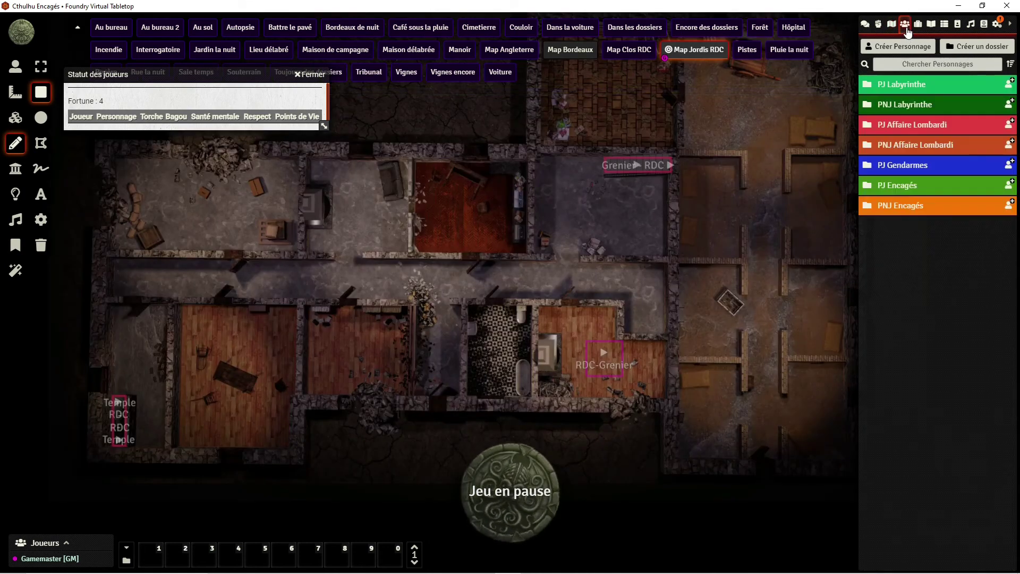
left_click(905, 164)
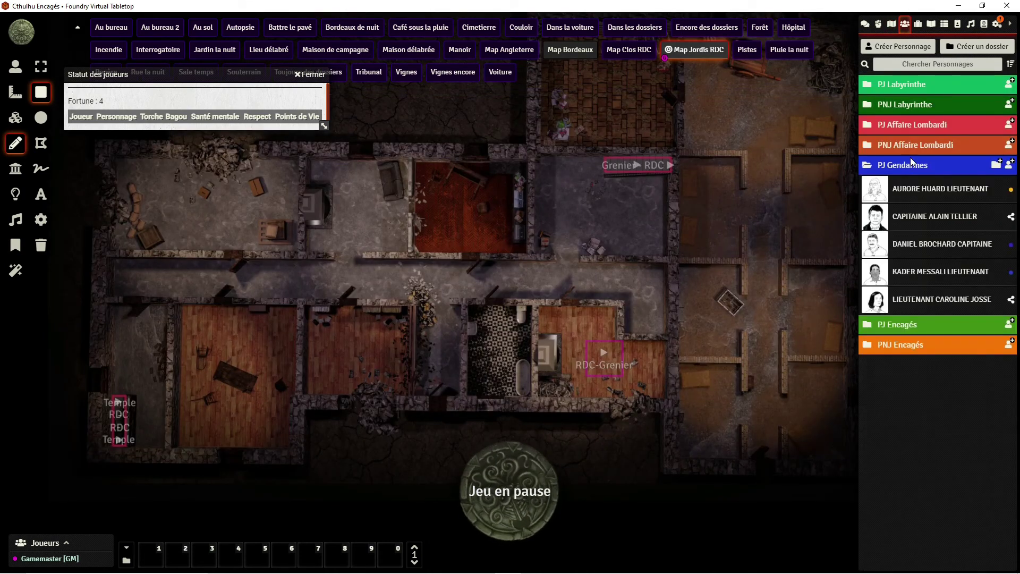
left_click_drag(930, 219, 643, 364)
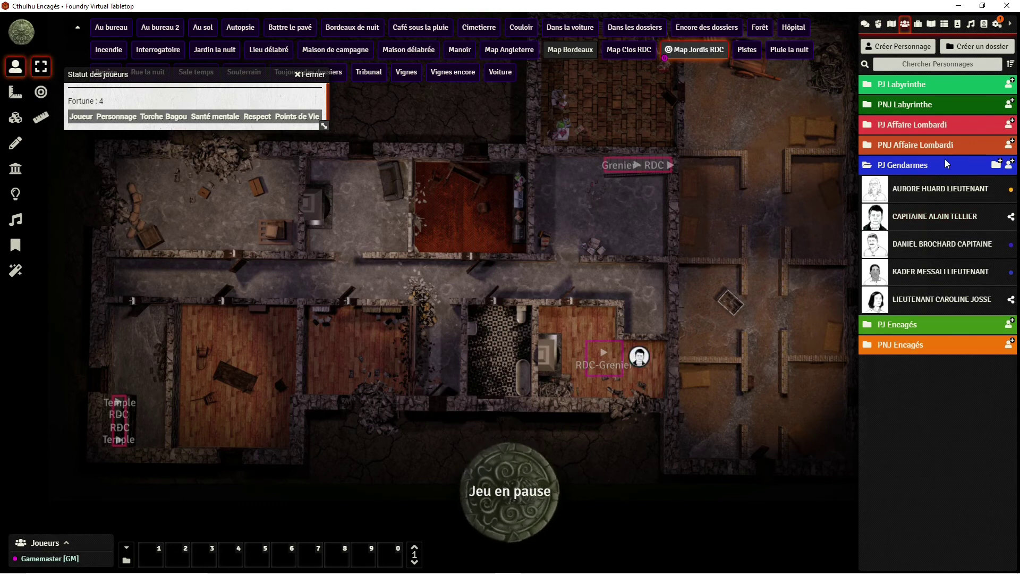
left_click(930, 164)
- Test the teleporter by moving the token into the RDC-Grenier entrance region, and switch to Map Jordis Grenier to check its arrival
scroll(580, 400, "up", 7)
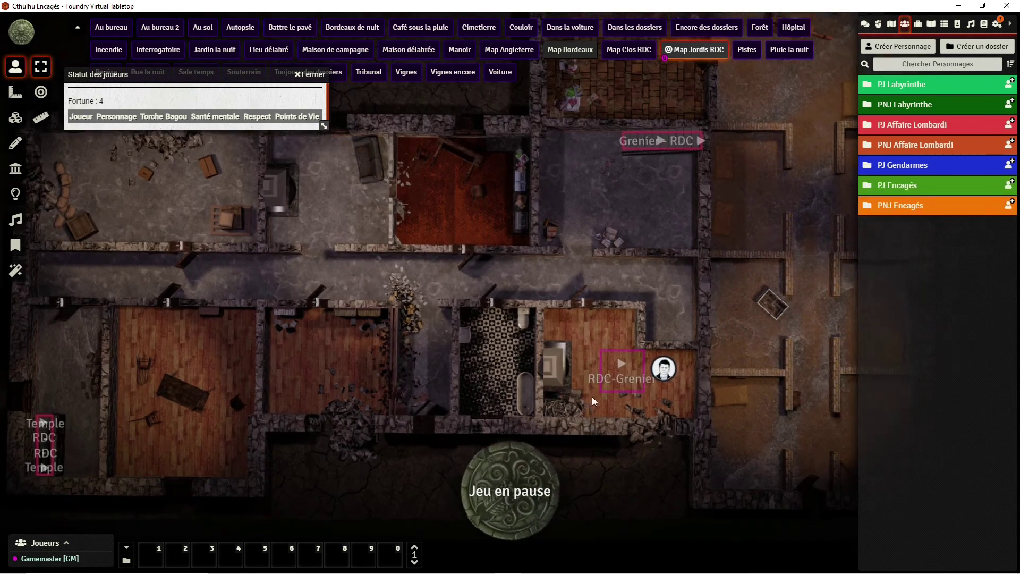
left_click_drag(700, 391, 646, 386)
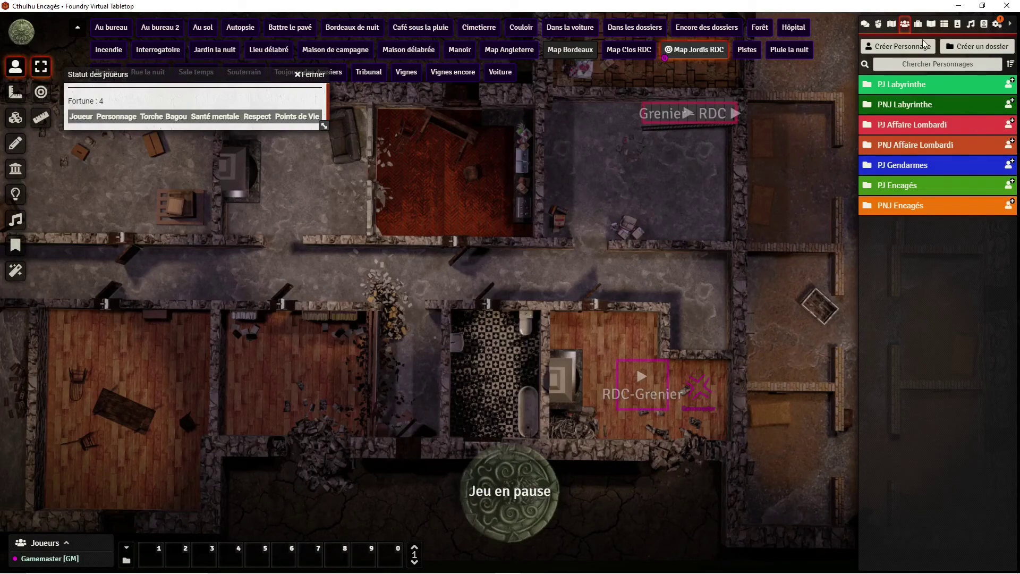
left_click(893, 25)
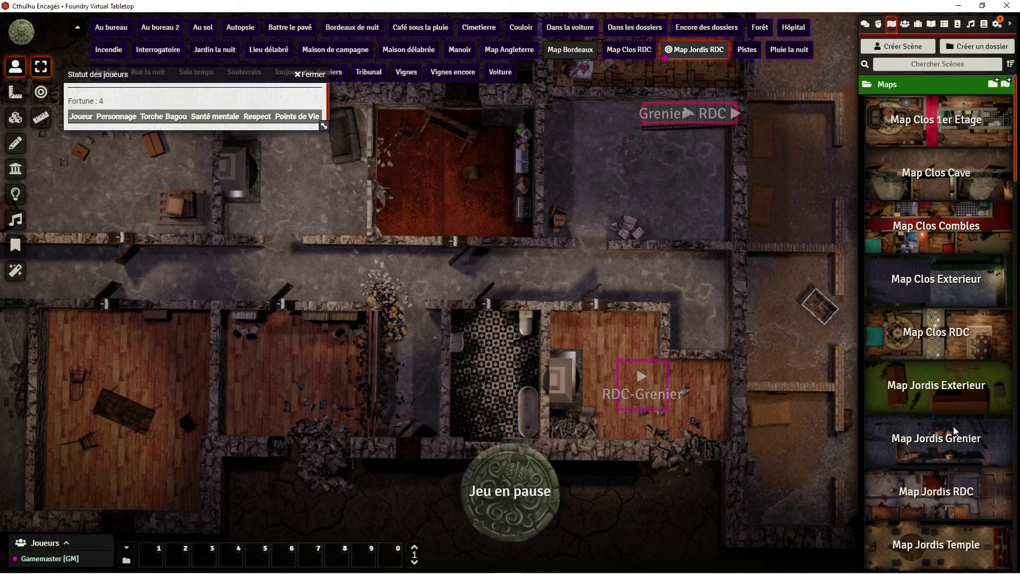
left_click(950, 443)
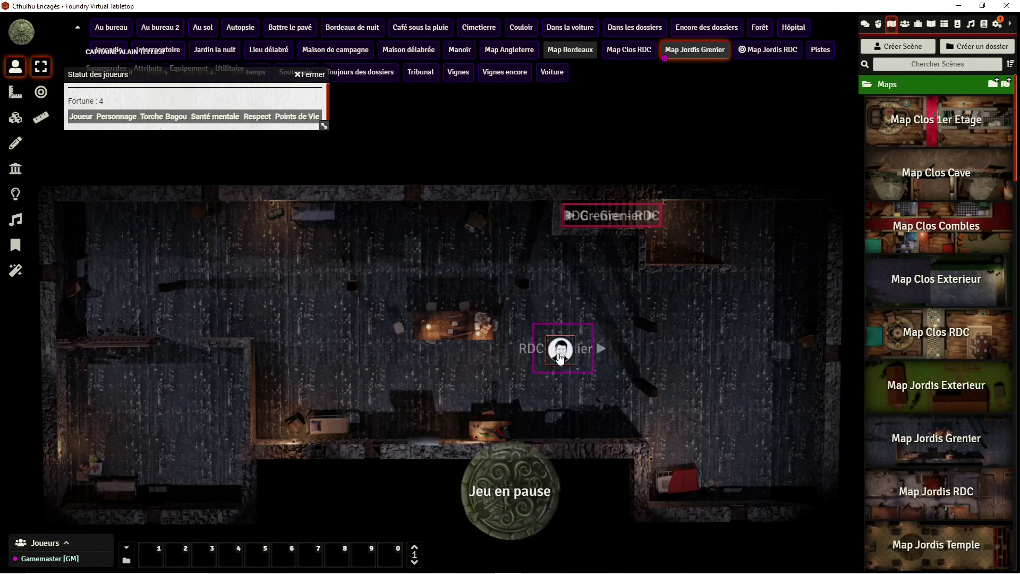
- Move the teleported token out of the RDC-Grenier exit region and delete it from the attic scene
left_click_drag(559, 355, 624, 355)
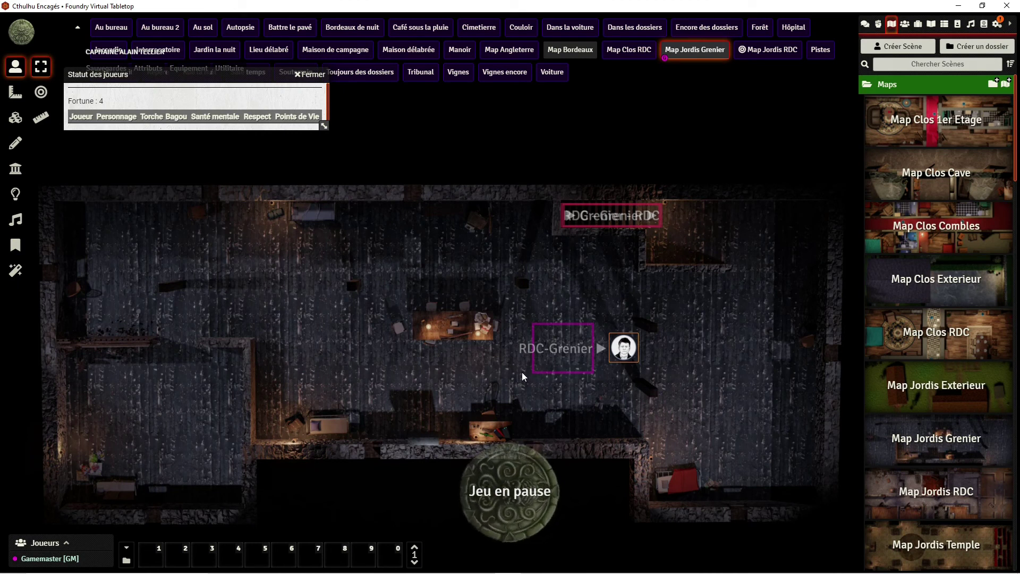
mouse_move(631, 348)
left_mouse_down()
mouse_move(569, 353)
mouse_move(632, 355)
left_mouse_up()
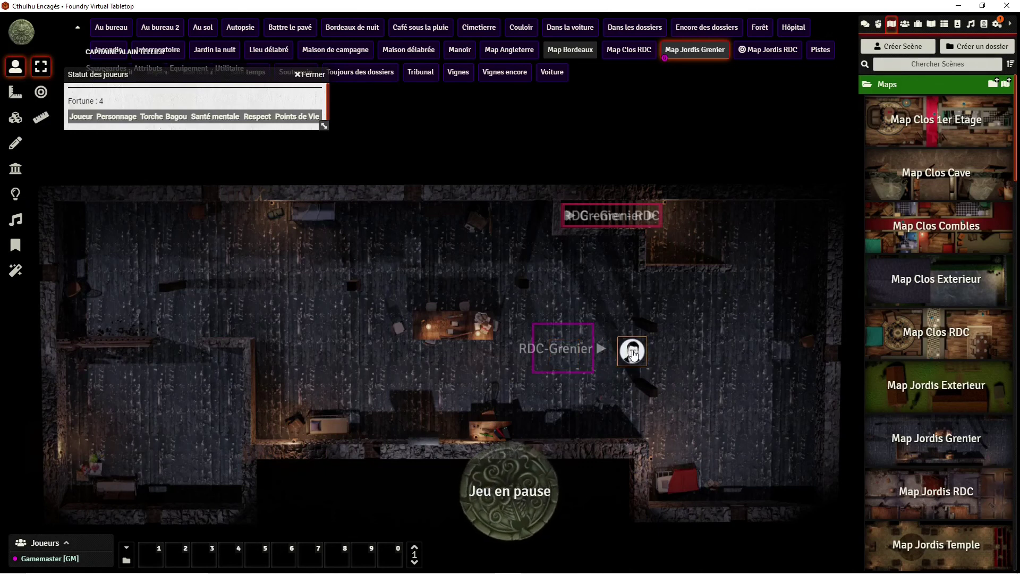
key("Delete")
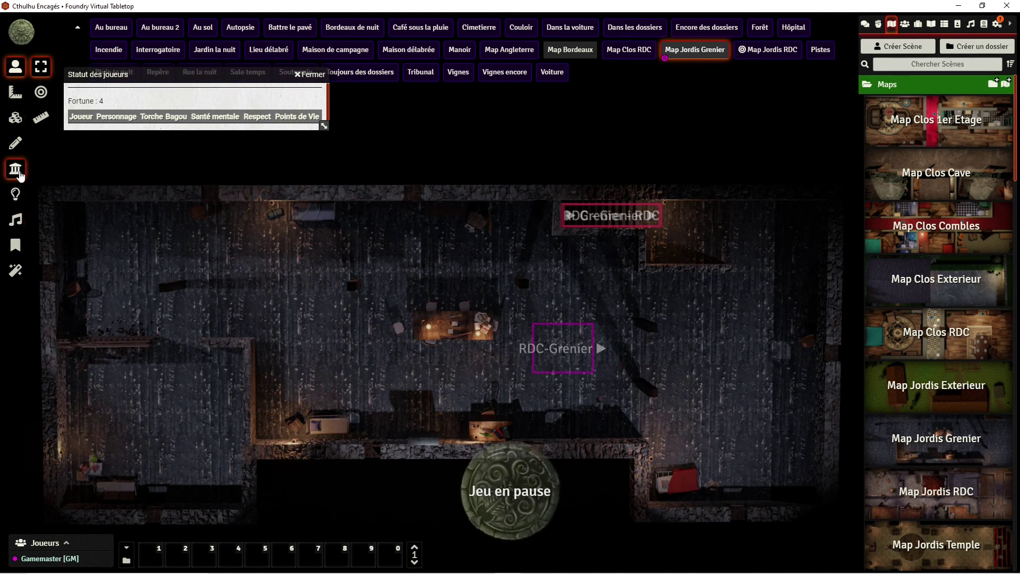
- Draw a second rectangle about 198 by 173 pixels over the RDC-Grenier exit region in the attic, and open its configuration
left_click(15, 144)
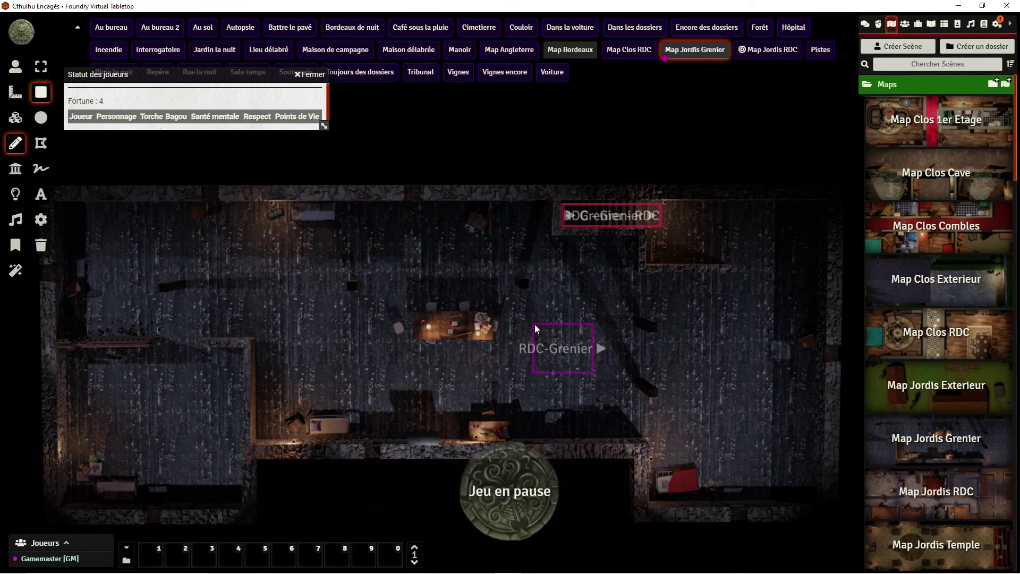
left_click_drag(562, 366, 592, 374)
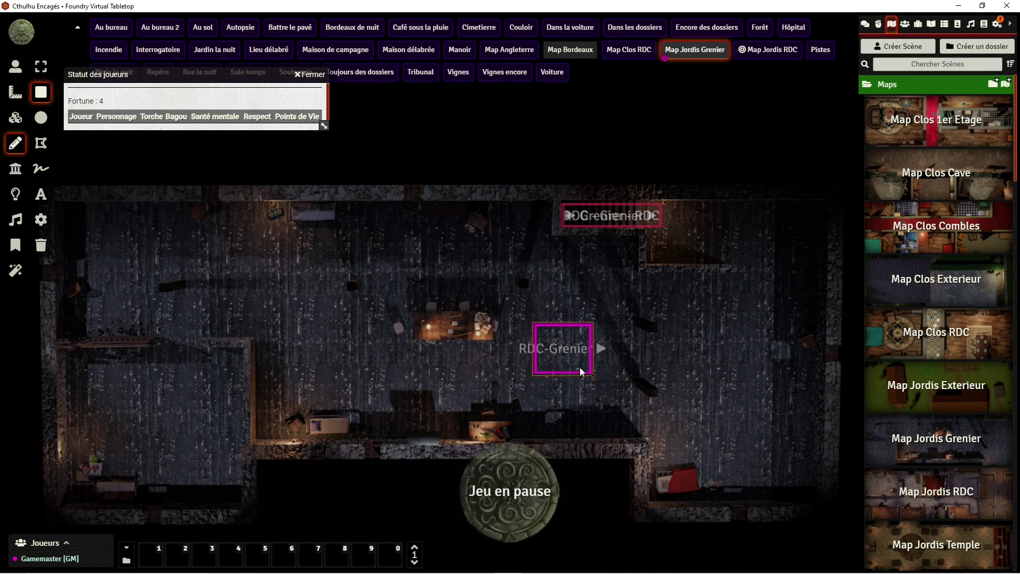
double_click(581, 371)
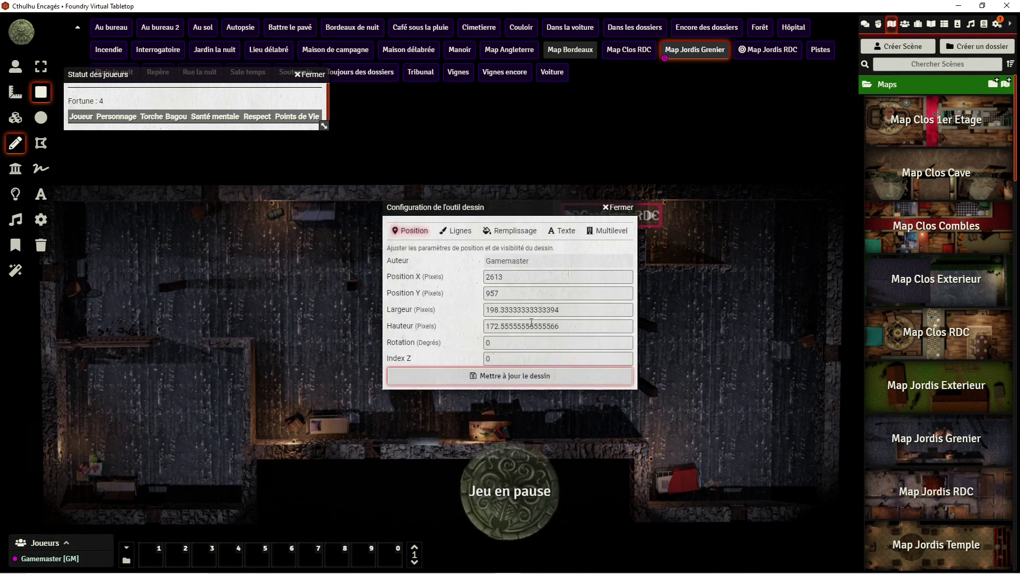
- Make the attic rectangle a Multilevel teleporter Entrée with the teleportation identifier Grenier-RDC, and update the drawing
left_click(611, 232)
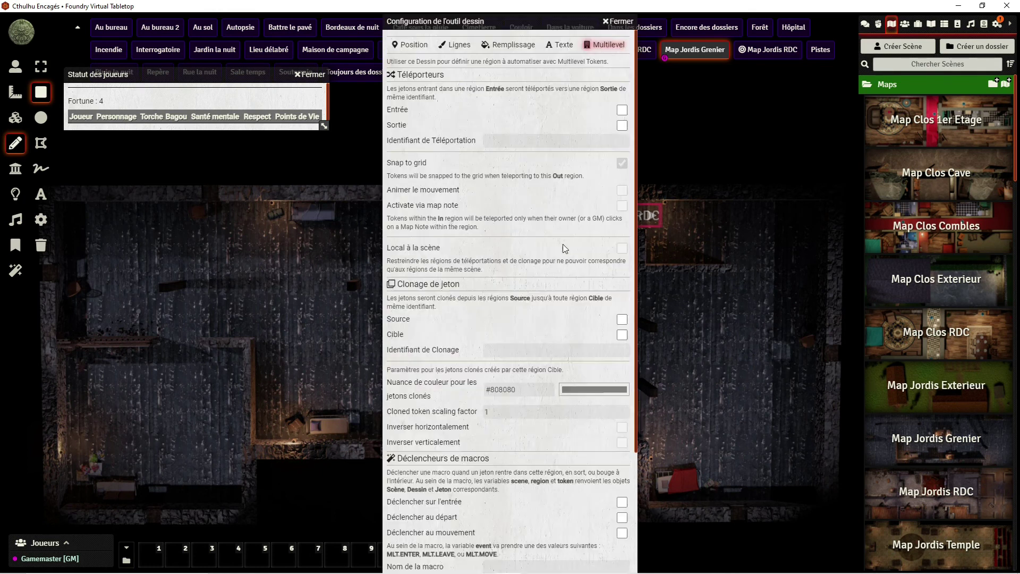
left_click(622, 111)
left_click(540, 146)
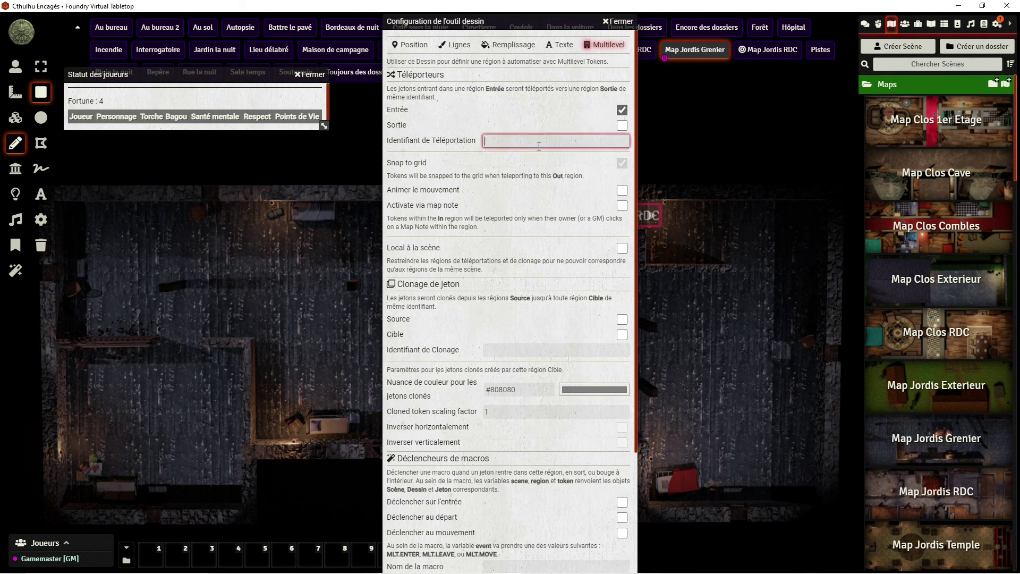
type("Grenier-RDC")
scroll(502, 277, "down", 3)
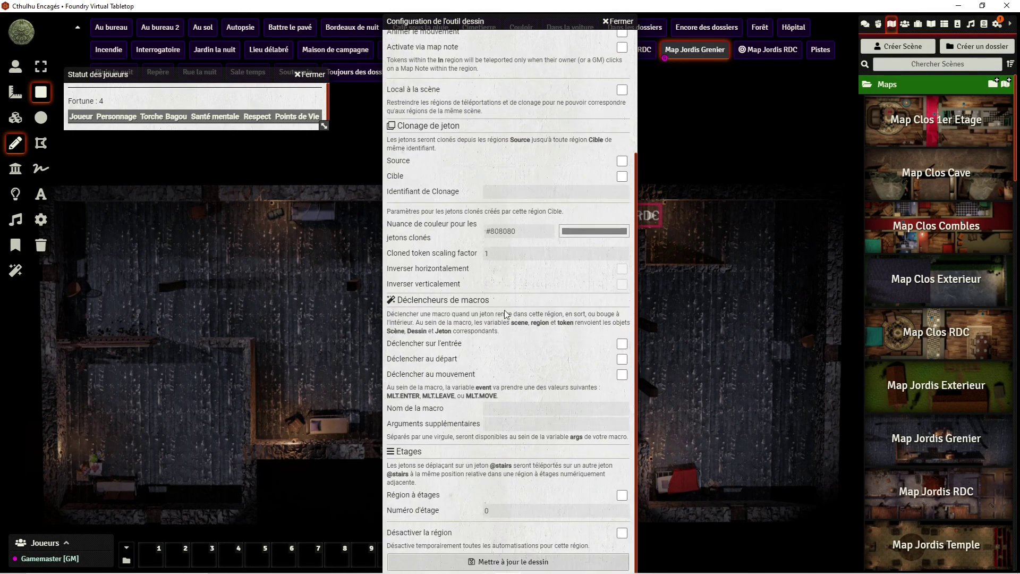
left_click(509, 561)
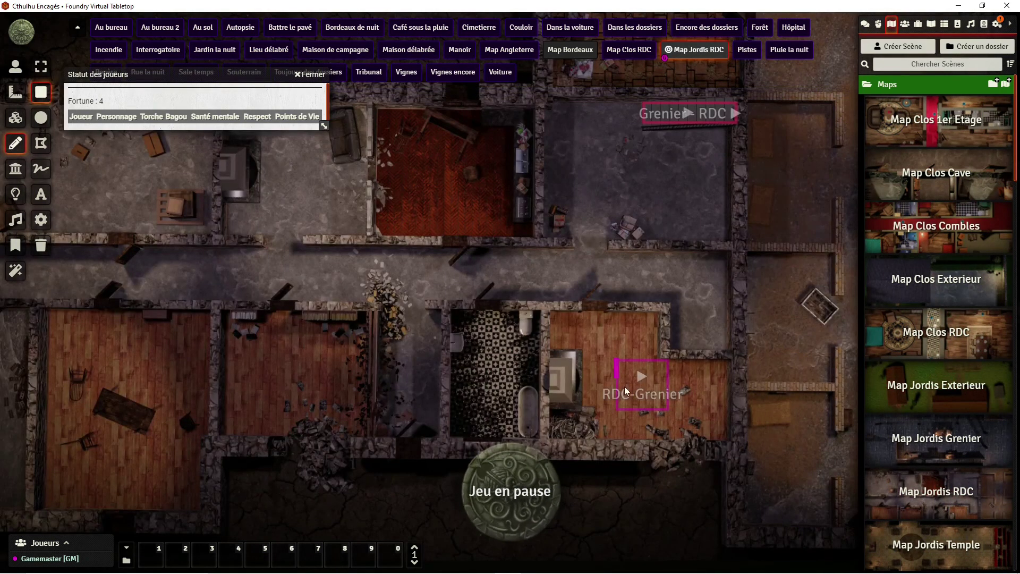
- Configure the new rectangle over the RDC-Grenier region on Map Jordis RDC as a teleporter Sortie with identifier Grenier-RDC, and update it
double_click(662, 410)
left_click(609, 230)
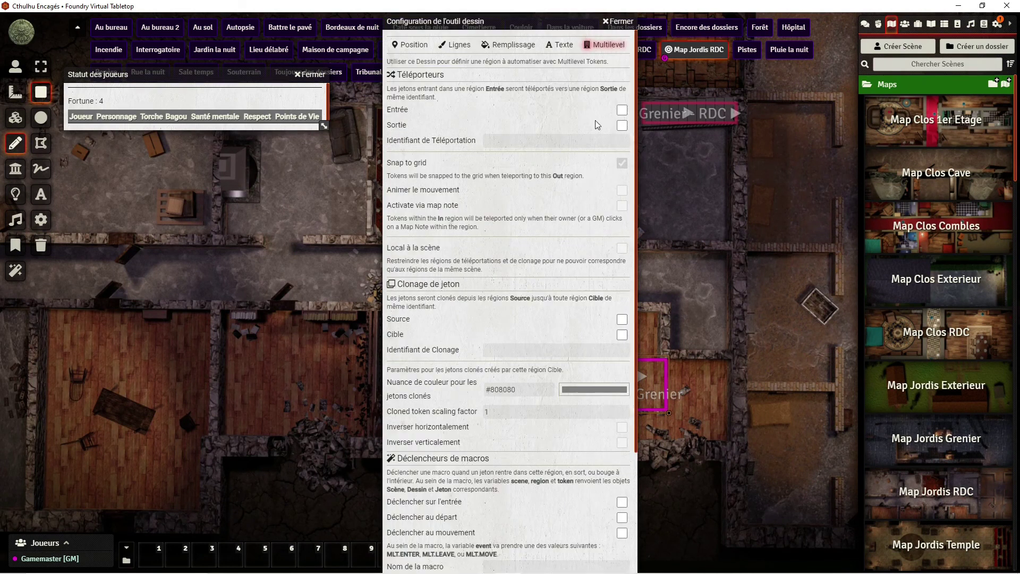
left_click(622, 125)
left_click(551, 141)
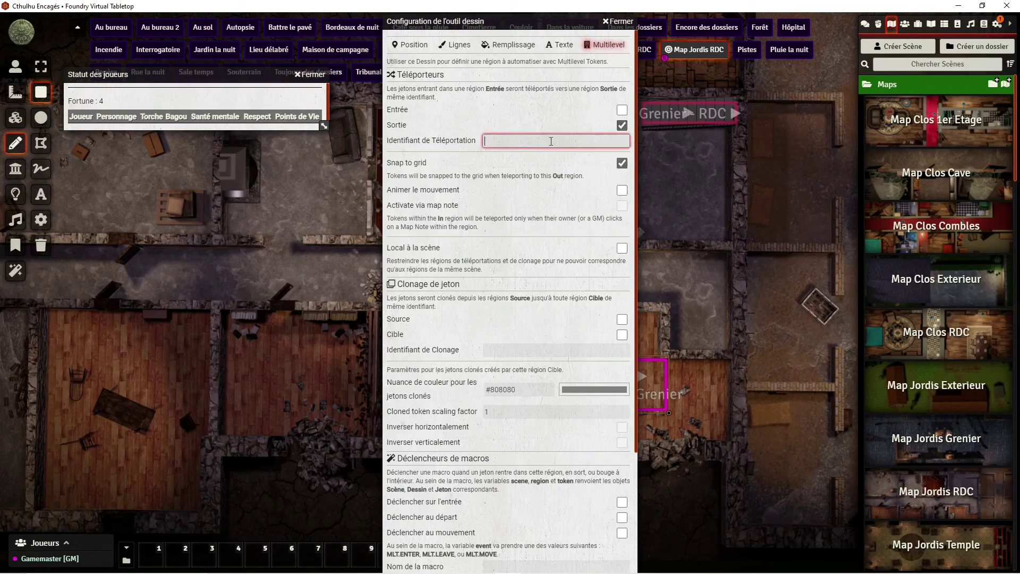
type("Grenier-RDC")
scroll(566, 350, "down", 3)
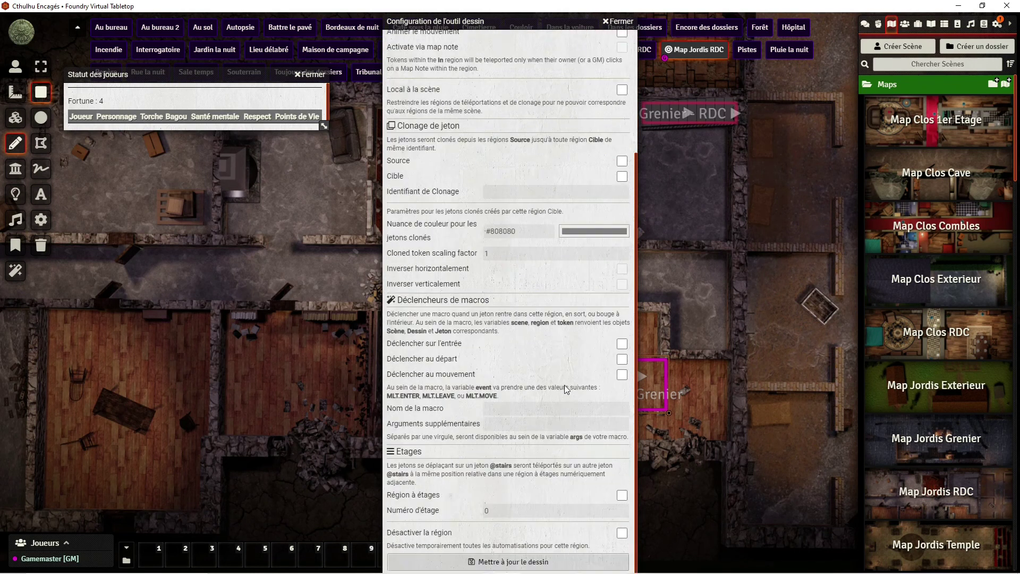
left_click(534, 562)
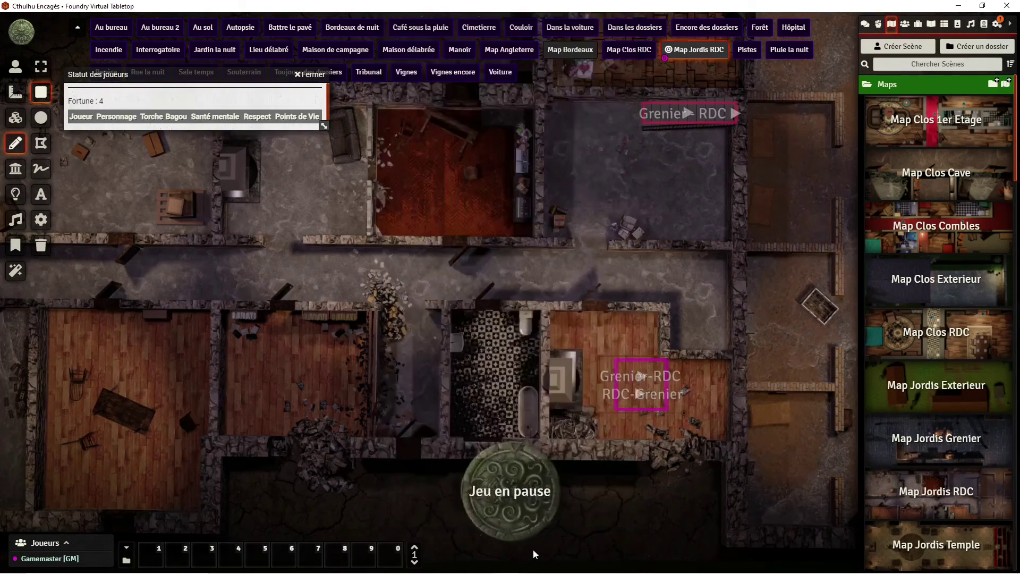
- Check the overlapping regions on Map Jordis Grenier, and place the fourth PJ Gendarmes character inside the paired regions on Map Jordis RDC
left_click(964, 464)
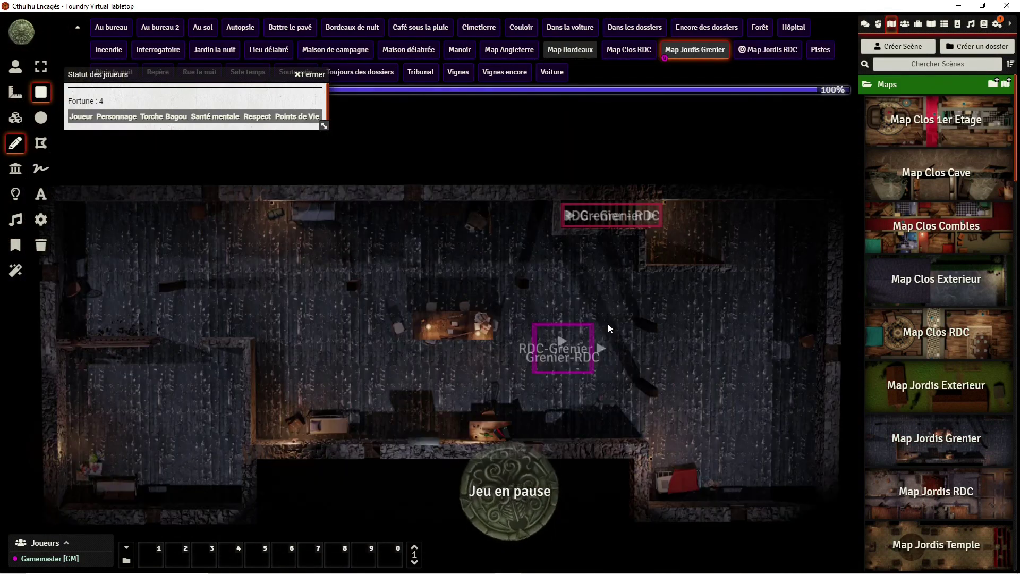
left_click(937, 495)
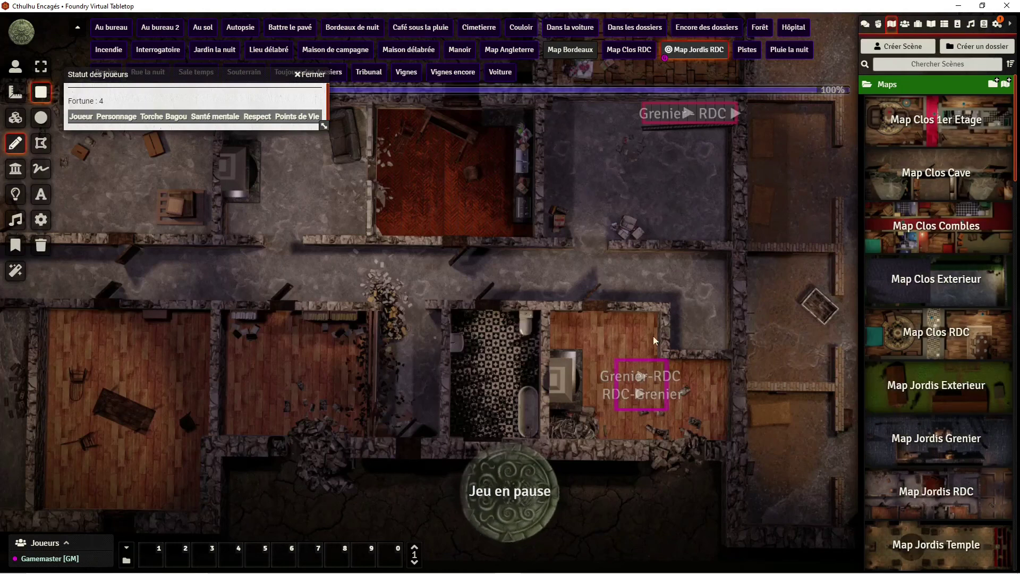
left_click(905, 24)
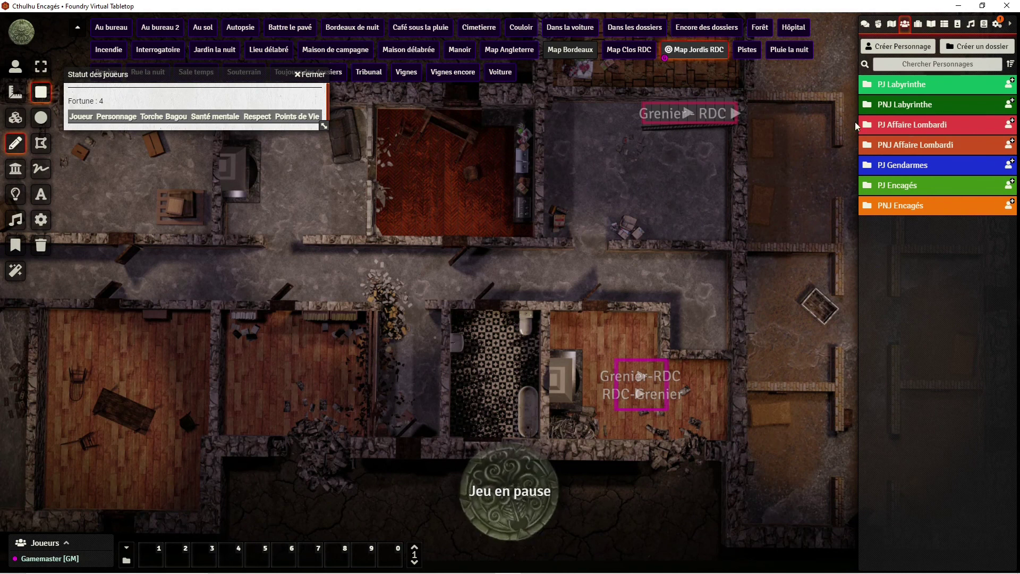
left_click(912, 167)
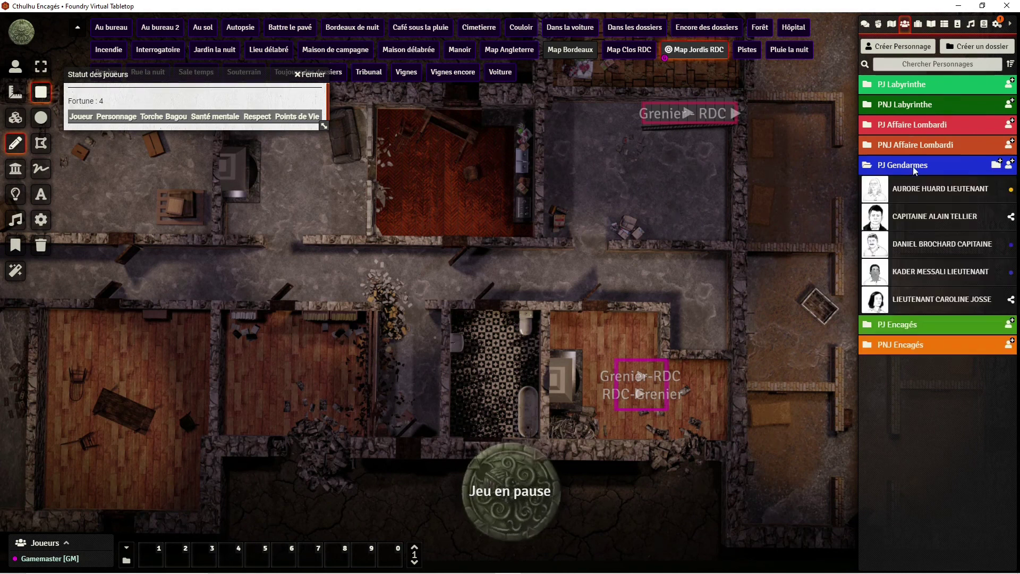
left_click_drag(930, 269, 633, 376)
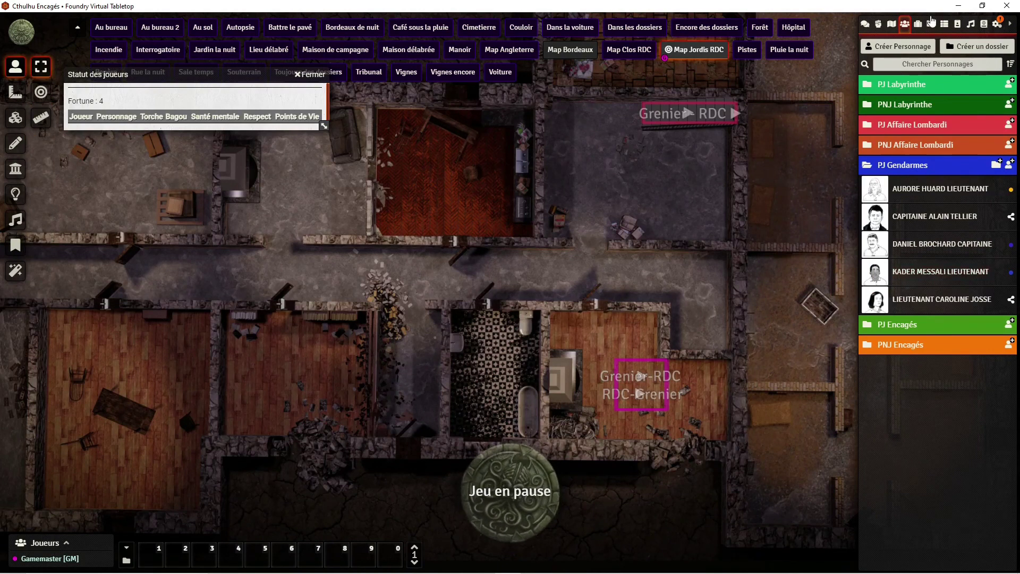
- Test the return trip by moving the token out of and back into the Grenier-RDC attic entrance, and check its arrival on Map Jordis RDC
left_click(892, 24)
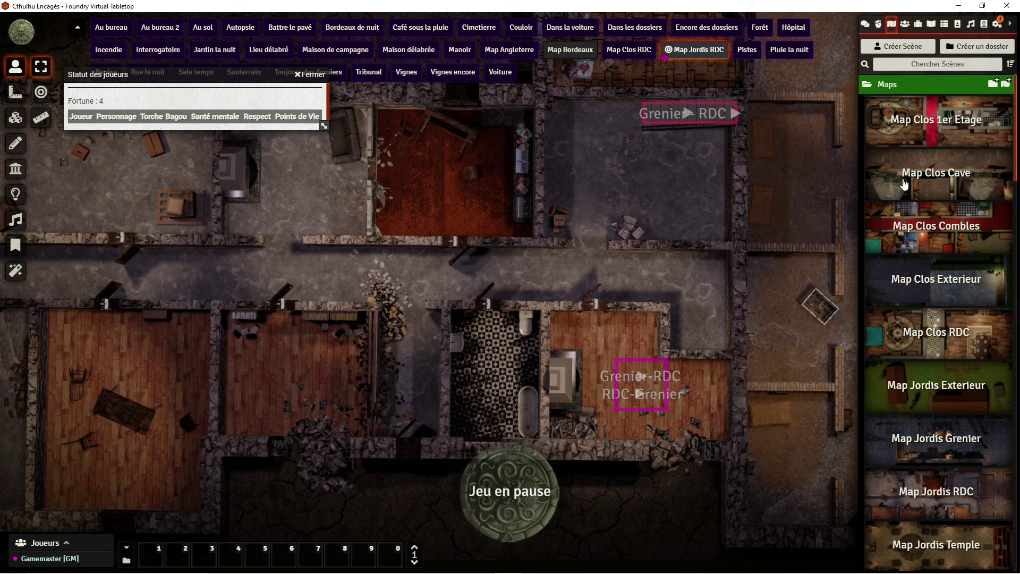
left_click(948, 449)
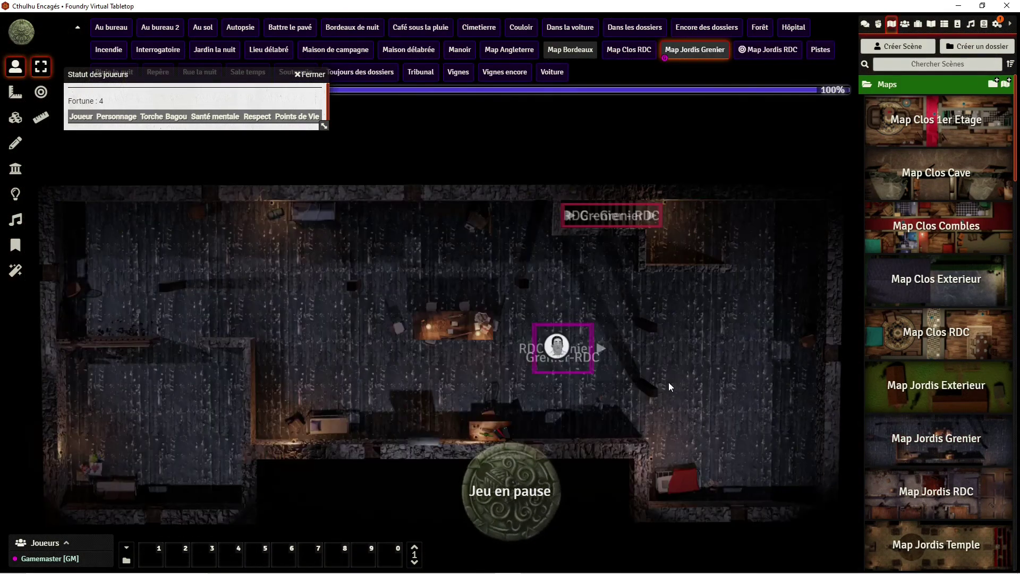
left_click_drag(570, 346, 627, 375)
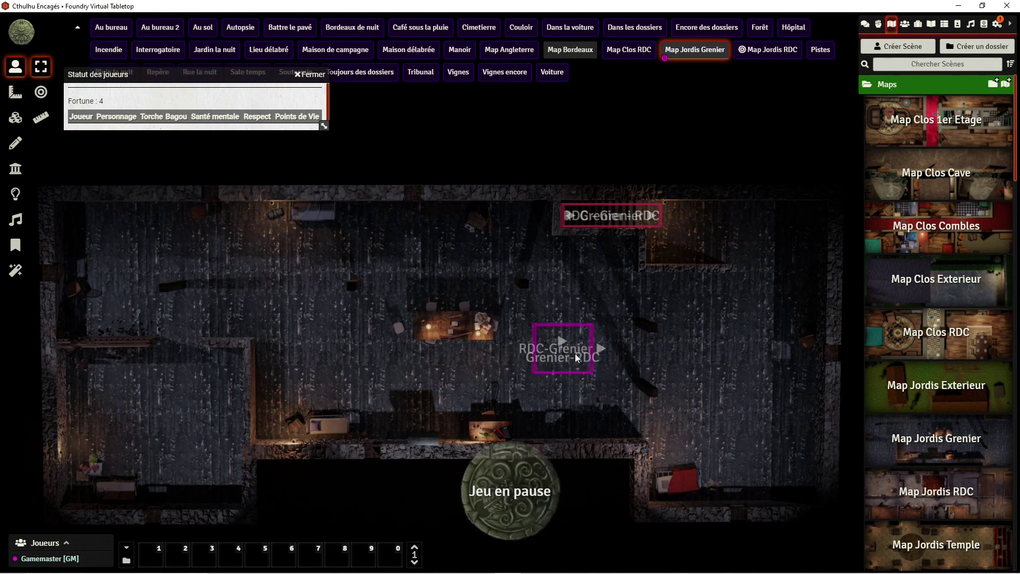
left_click(952, 492)
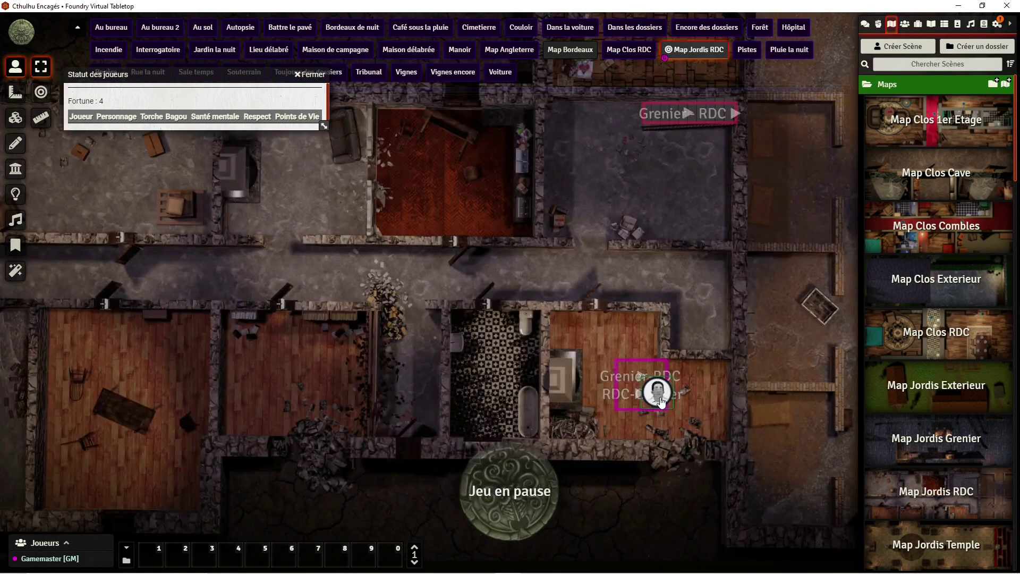
double_click(661, 402)
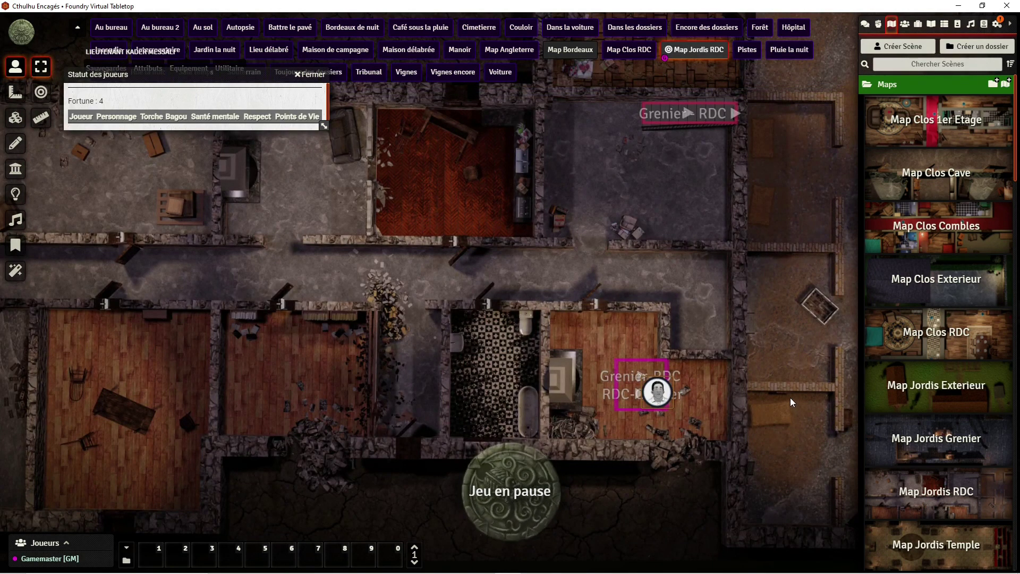